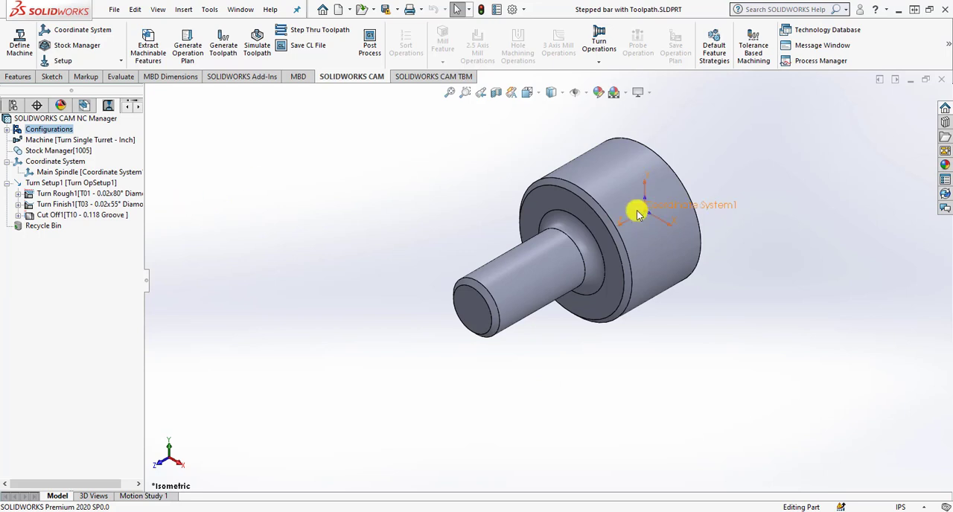
# Inspect the finished example's stock, turn setup and the toolpaths of its rough, finish and cut-off operations.
pyautogui.moveTo(637, 215); pyautogui.dragTo(695, 209, button='middle')
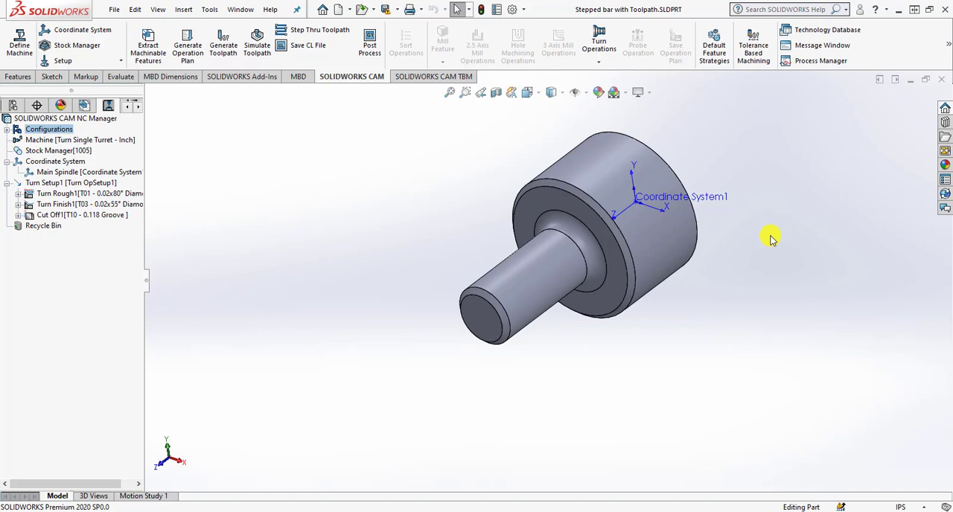
pyautogui.click(44, 151)
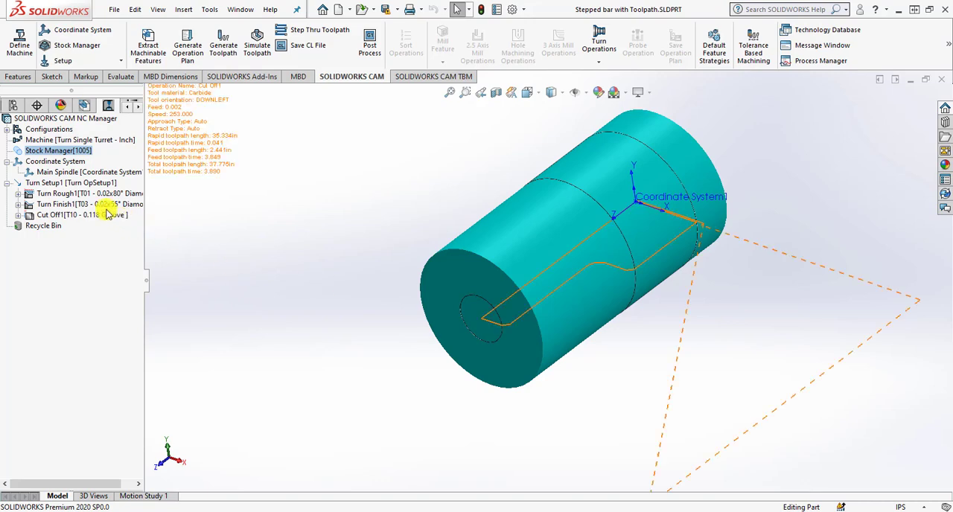
pyautogui.click(52, 182)
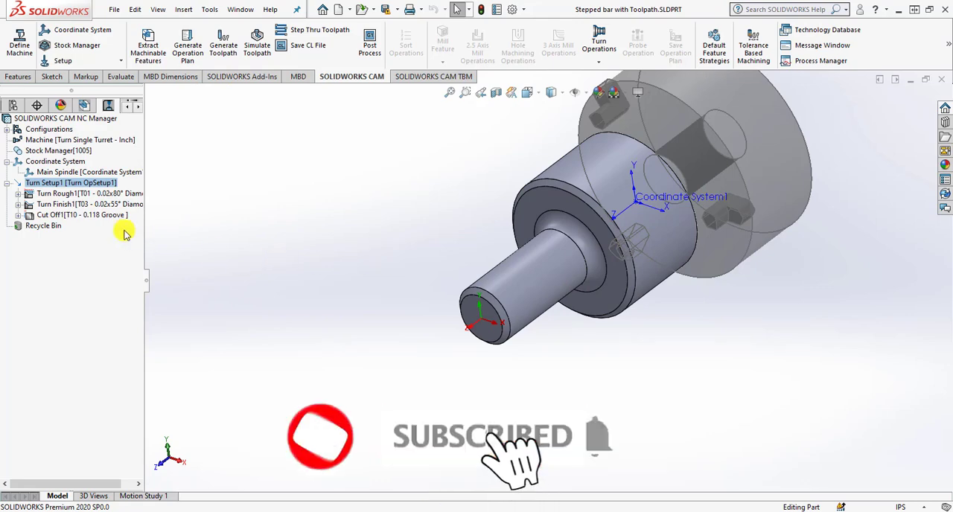
pyautogui.click(74, 196)
pyautogui.click(77, 203)
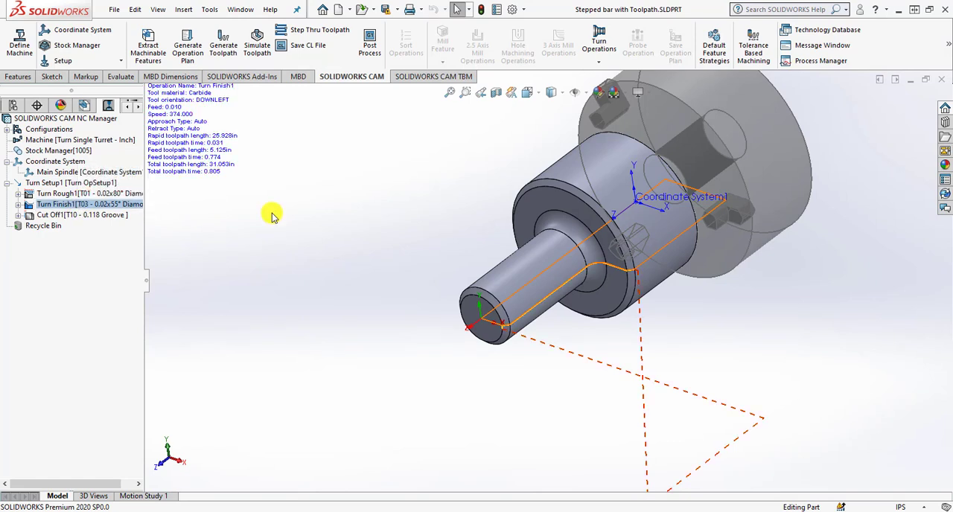
pyautogui.click(123, 215)
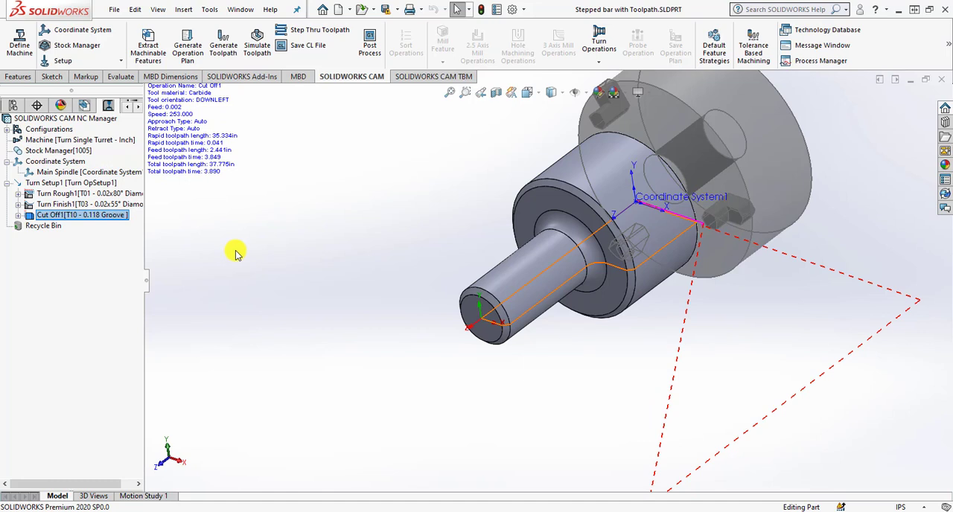
# Run the toolpath simulation of the turned part through to the end and close it.
pyautogui.click(257, 41)
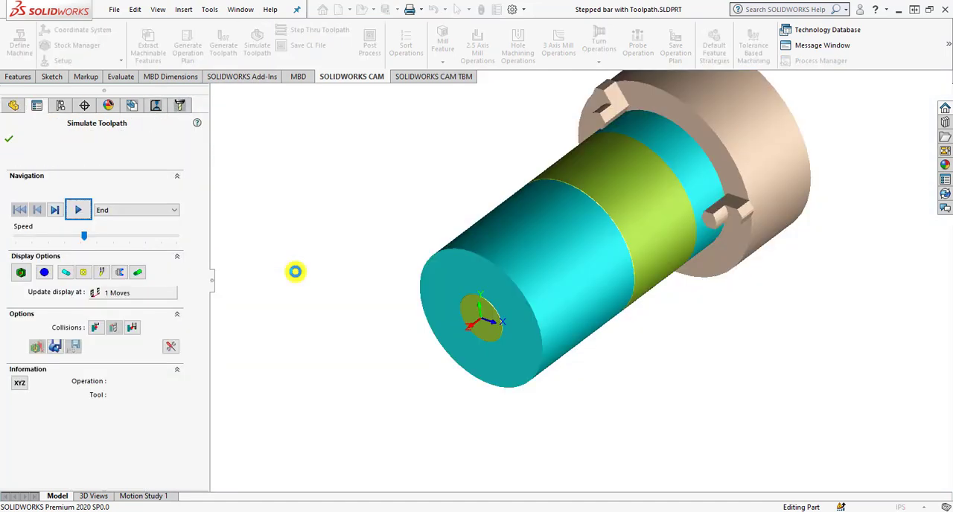
pyautogui.click(78, 210)
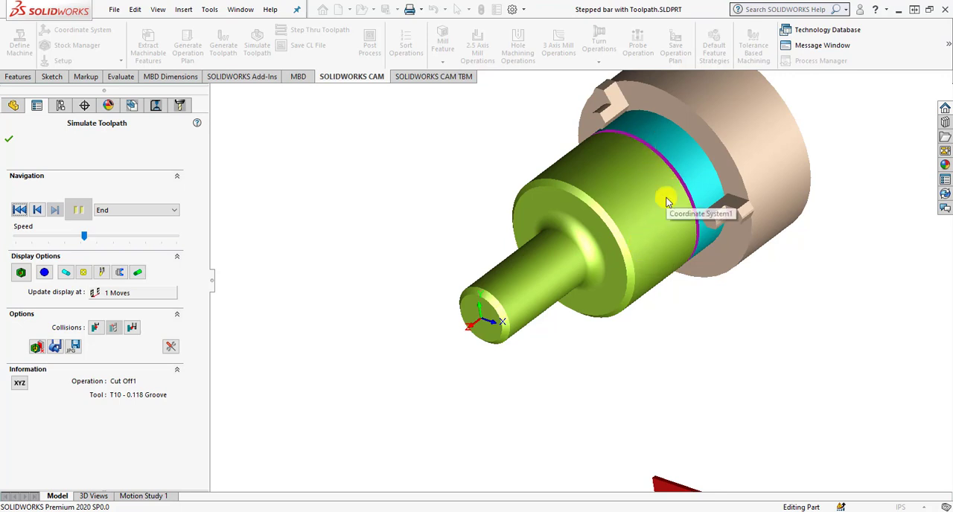
pyautogui.click(9, 139)
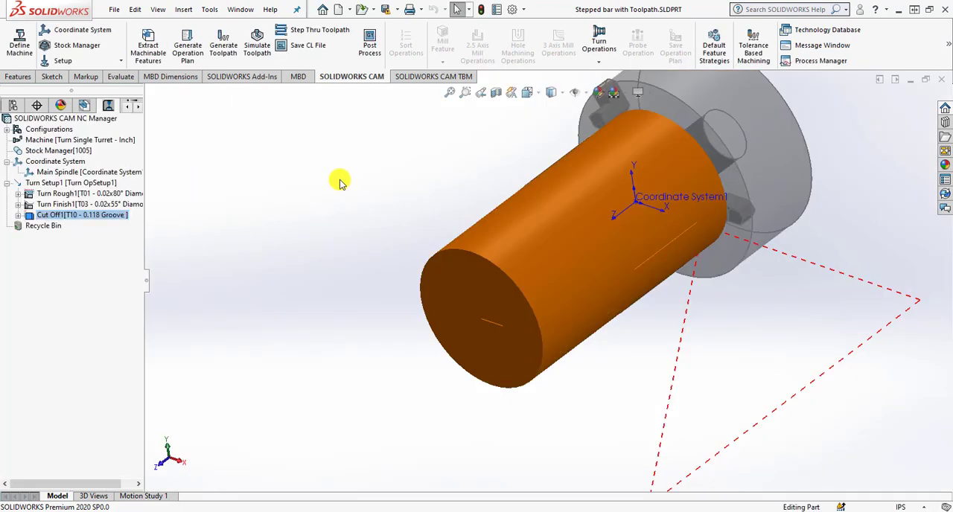
# Close the Stepped bar with Toolpath part without saving and show the Stepped bar part in isometric view.
pyautogui.click(941, 81)
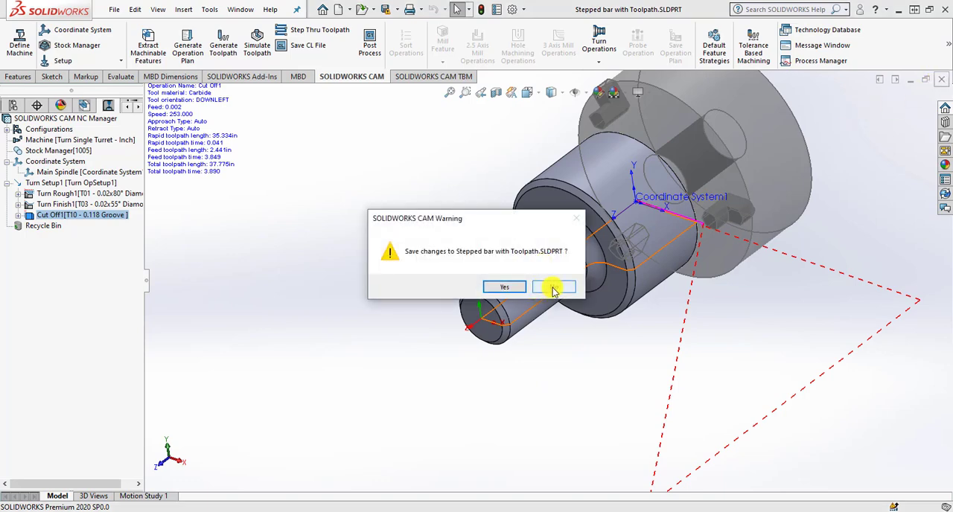
pyautogui.click(551, 288)
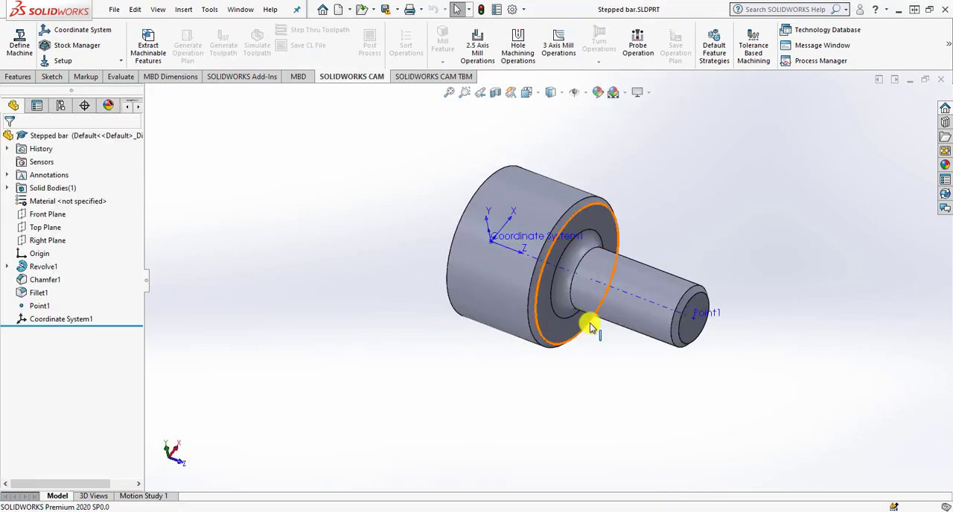
pyautogui.moveTo(585, 323); pyautogui.dragTo(489, 334, button='middle')
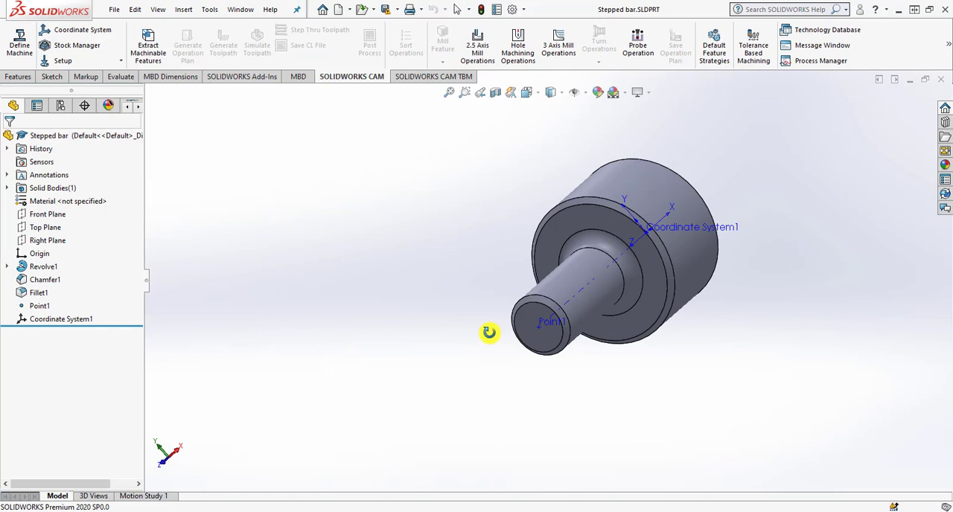
pyautogui.click(530, 92)
pyautogui.click(594, 125)
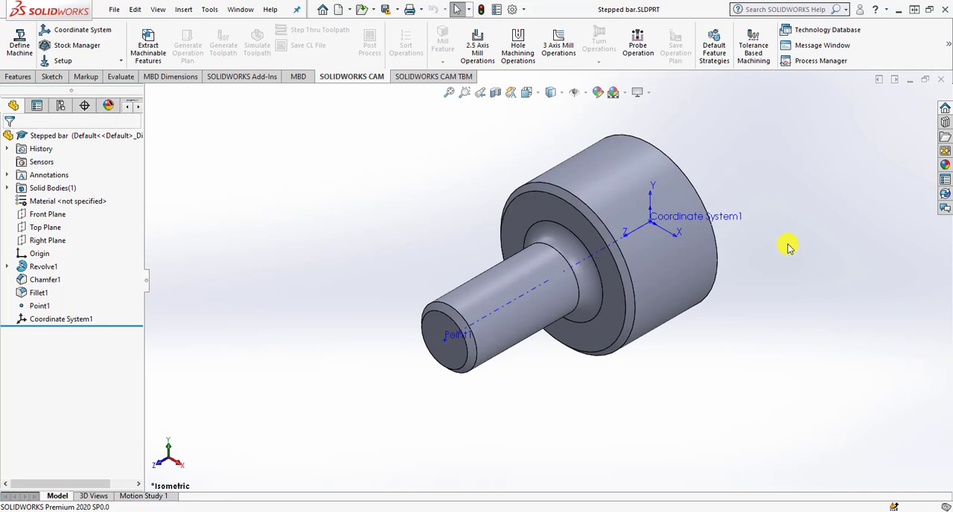
# Set the document's unit system to IPS (inch, pound, second) with four decimal places for length.
pyautogui.click(524, 9)
pyautogui.click(529, 26)
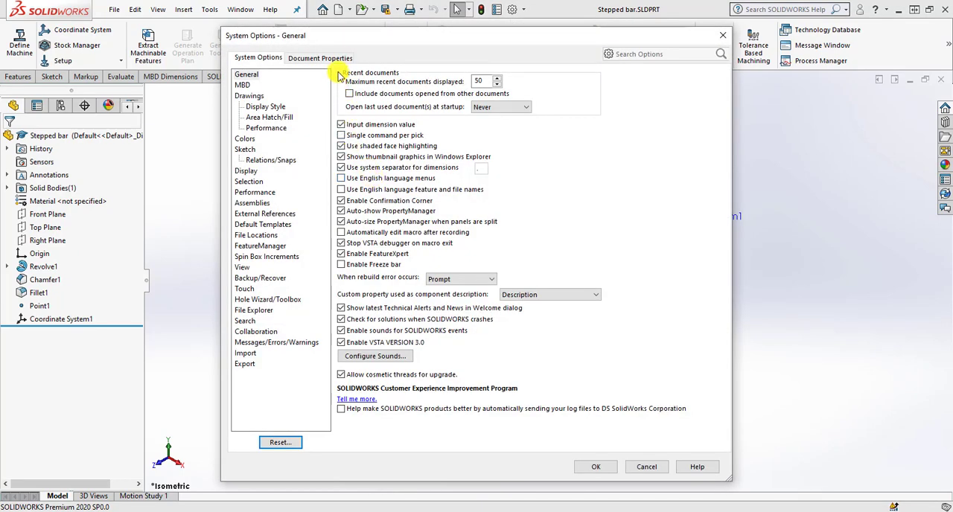
pyautogui.click(319, 58)
pyautogui.click(246, 160)
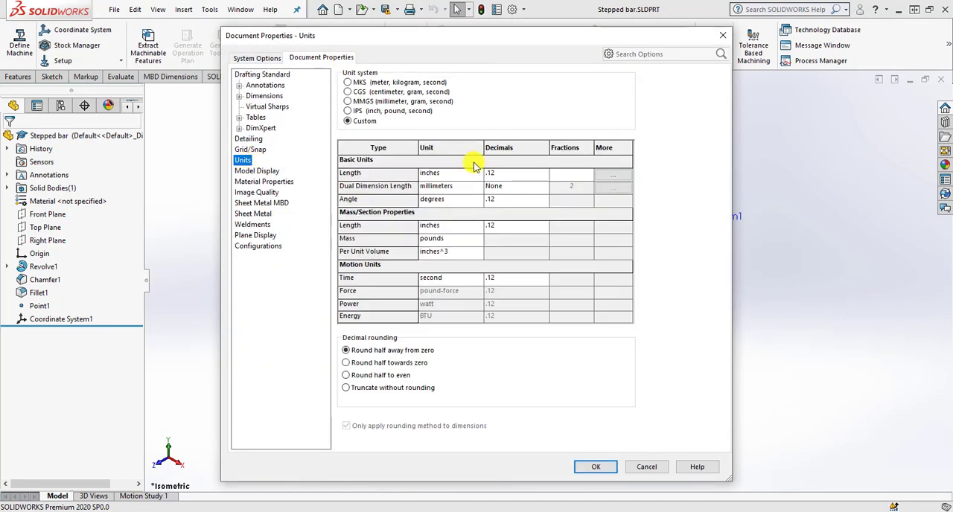
pyautogui.click(378, 111)
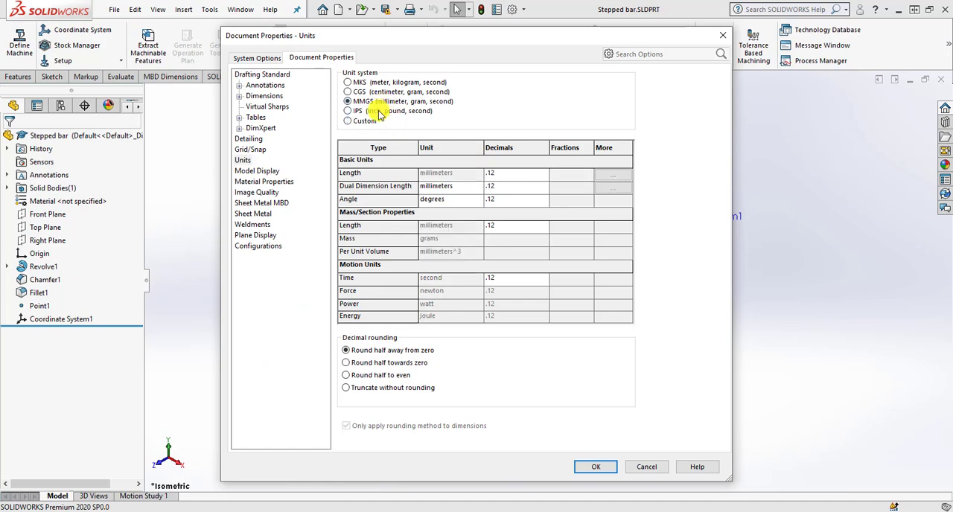
pyautogui.click(524, 179)
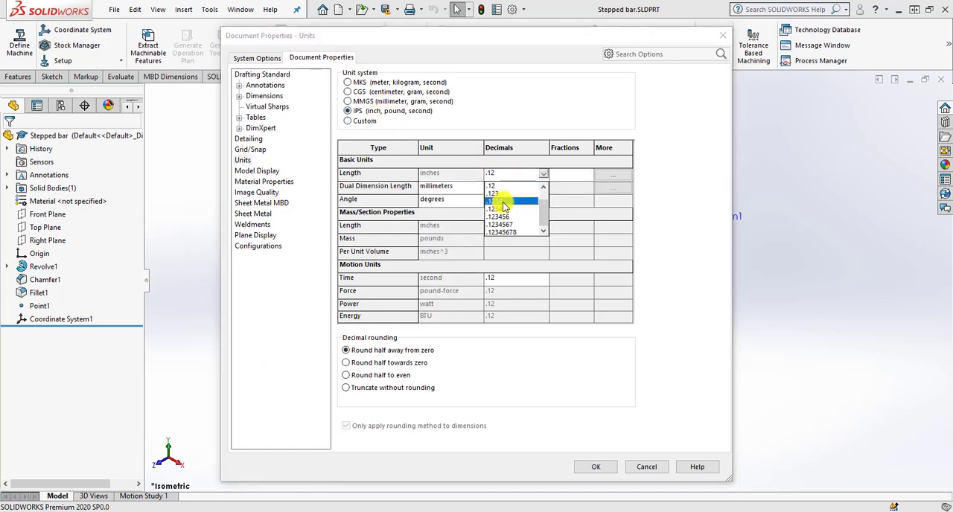
pyautogui.click(531, 206)
pyautogui.click(582, 467)
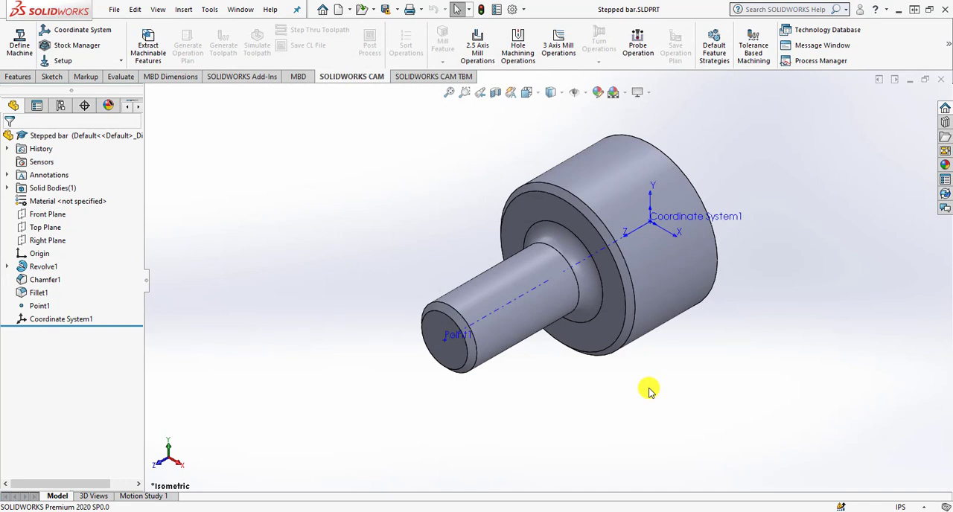
# Edit the machine definition in the CAM feature tree and make Turn Single Turret - Inch the active machine.
pyautogui.click(138, 107)
pyautogui.click(139, 107)
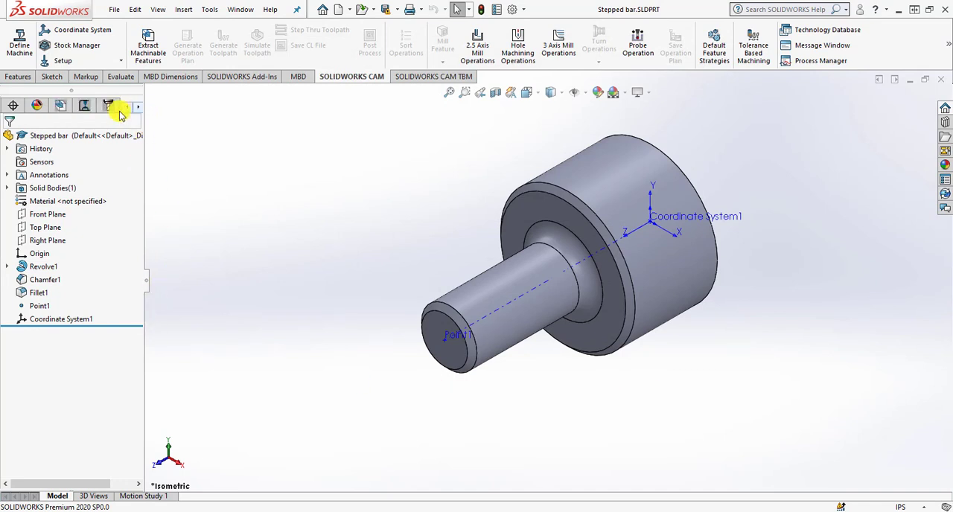
pyautogui.click(63, 107)
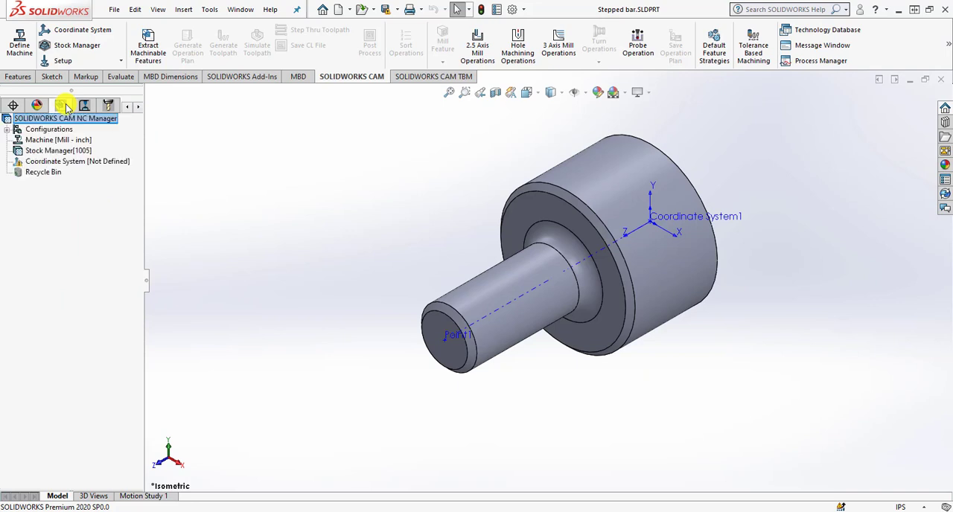
pyautogui.click(61, 141)
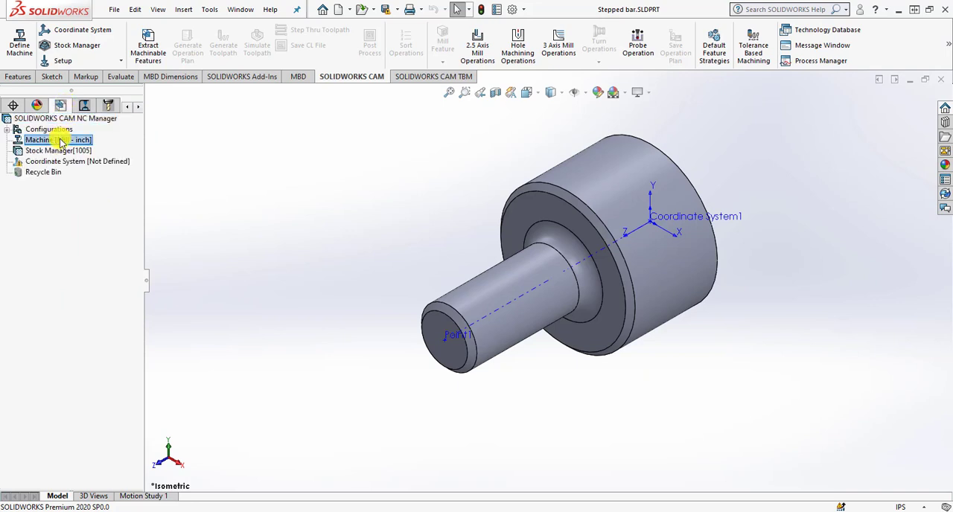
pyautogui.rightClick(62, 141)
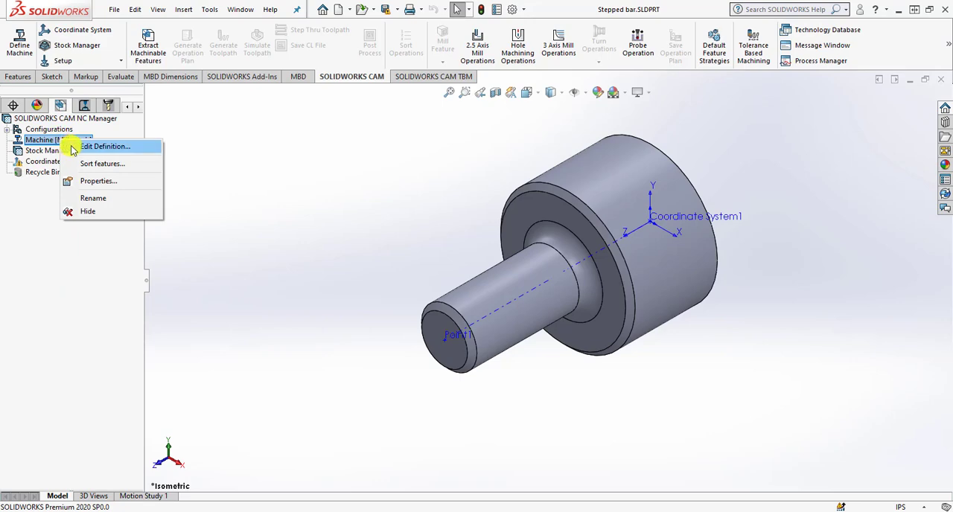
pyautogui.click(72, 148)
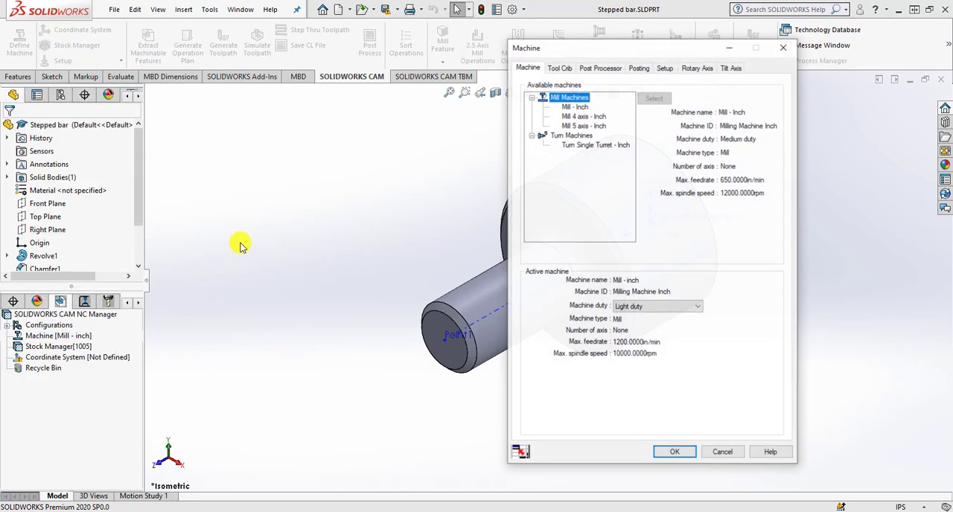
pyautogui.moveTo(634, 45); pyautogui.dragTo(350, 54)
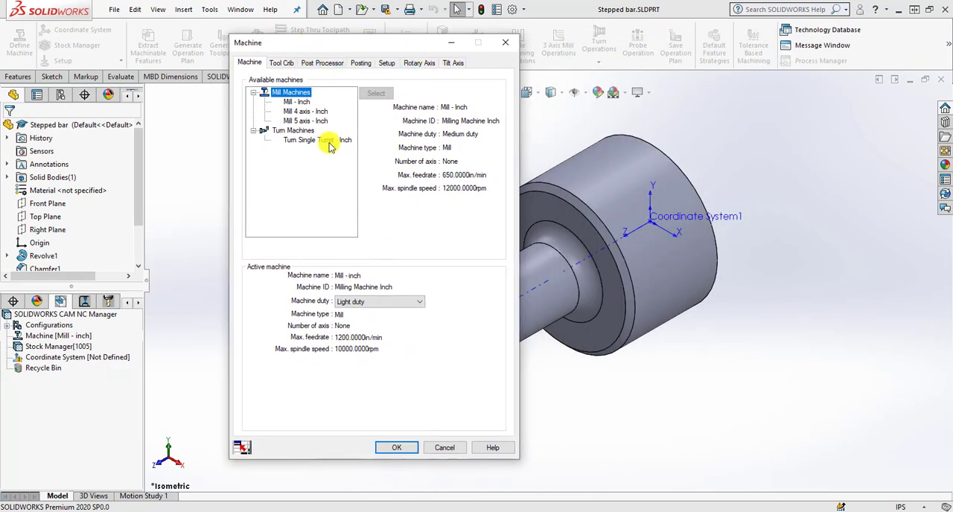
pyautogui.click(295, 132)
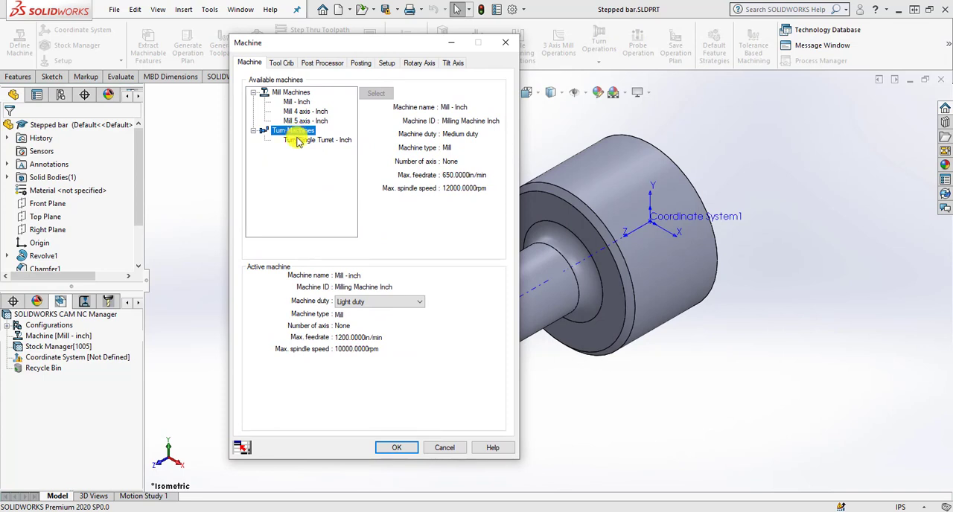
pyautogui.click(300, 141)
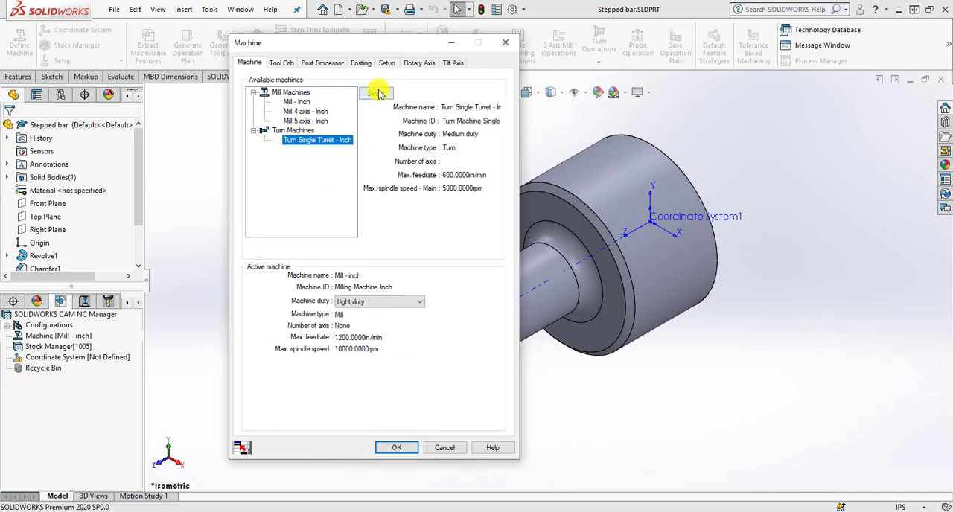
pyautogui.click(376, 93)
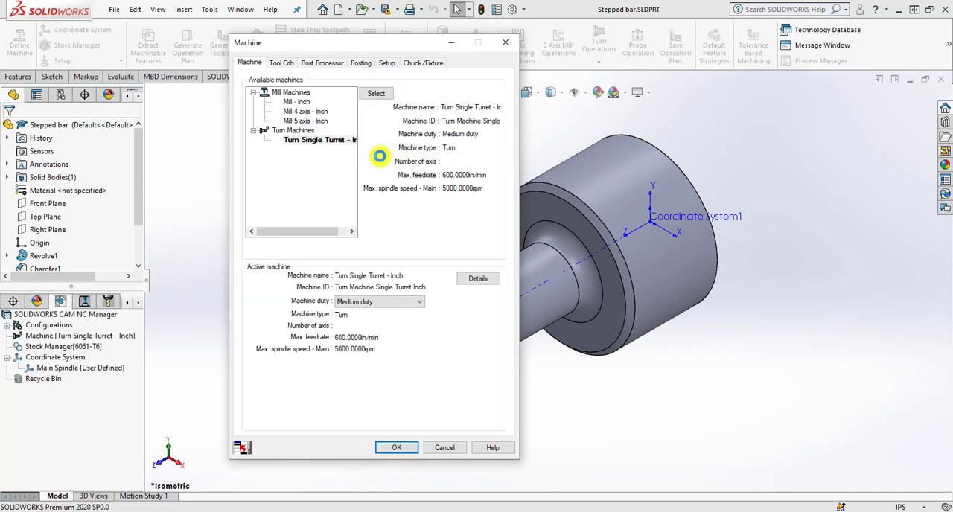
# Assign Tool Crib 2 Rear (Inch) as the machine's active tool crib and T2AXIS-TUTORIAL as its post processor.
pyautogui.click(289, 64)
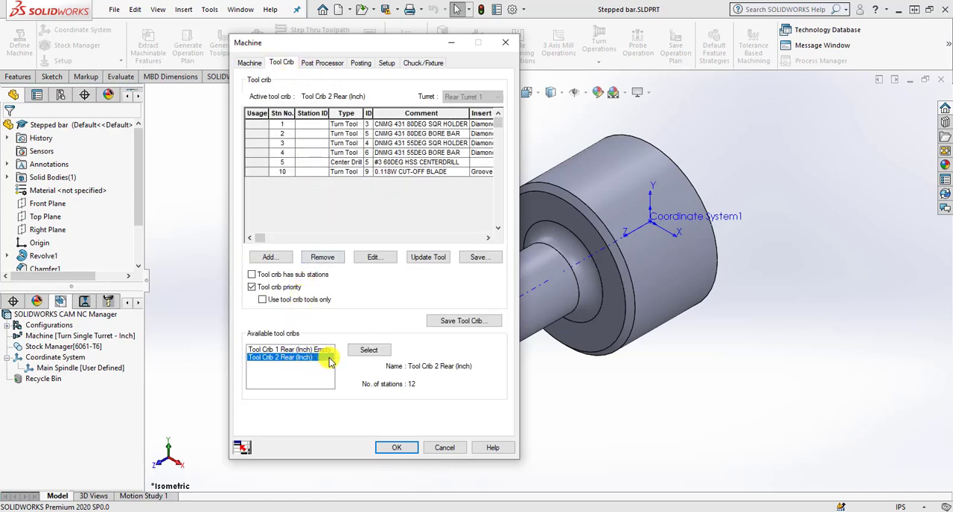
pyautogui.click(362, 351)
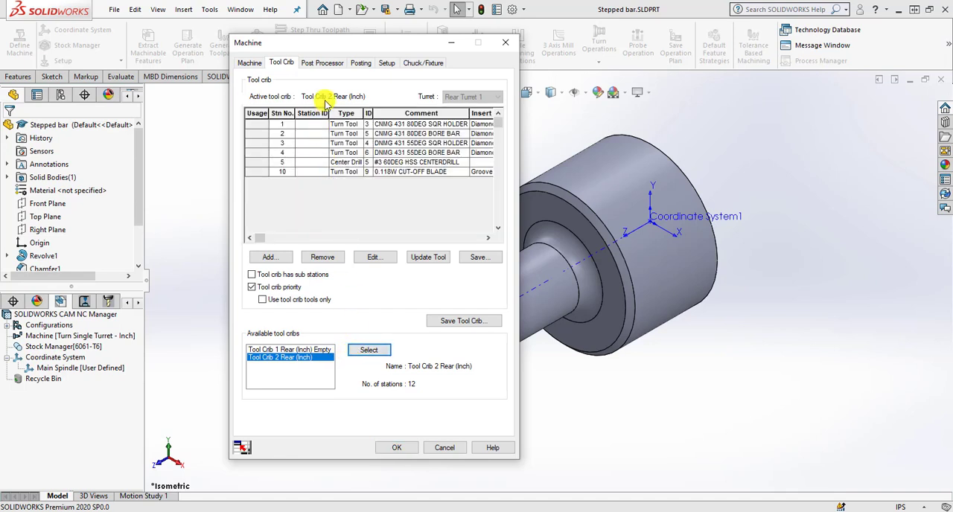
pyautogui.click(321, 64)
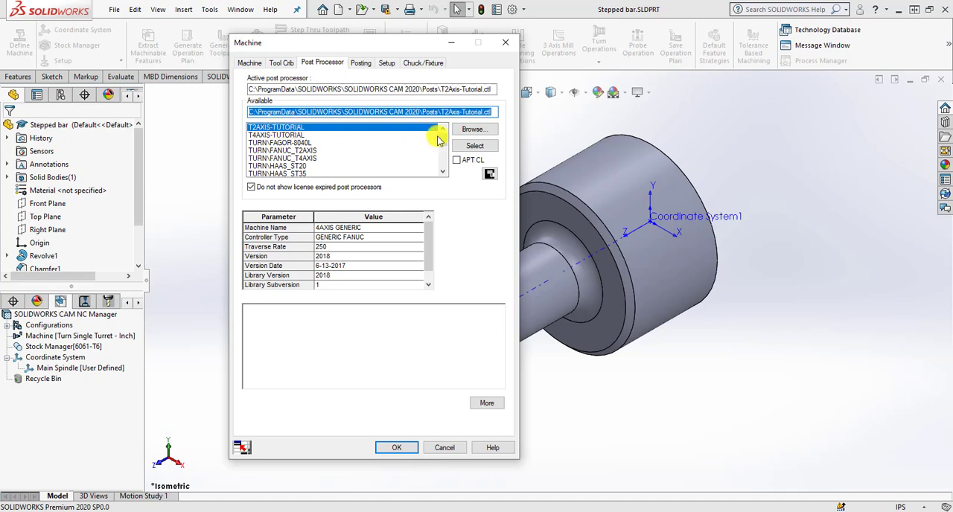
pyautogui.click(473, 146)
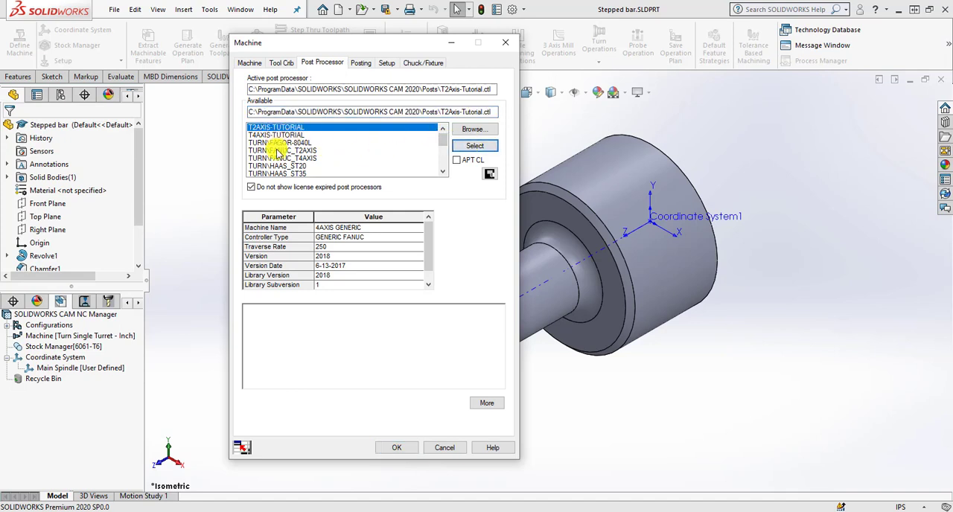
pyautogui.scroll(-2, 280, 149)
pyautogui.scroll(-3, 286, 149)
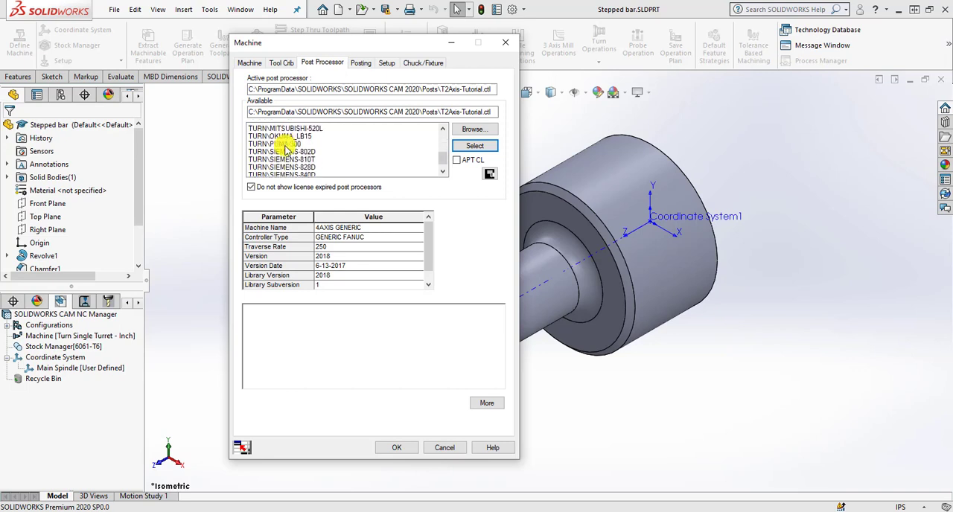
pyautogui.scroll(5, 285, 149)
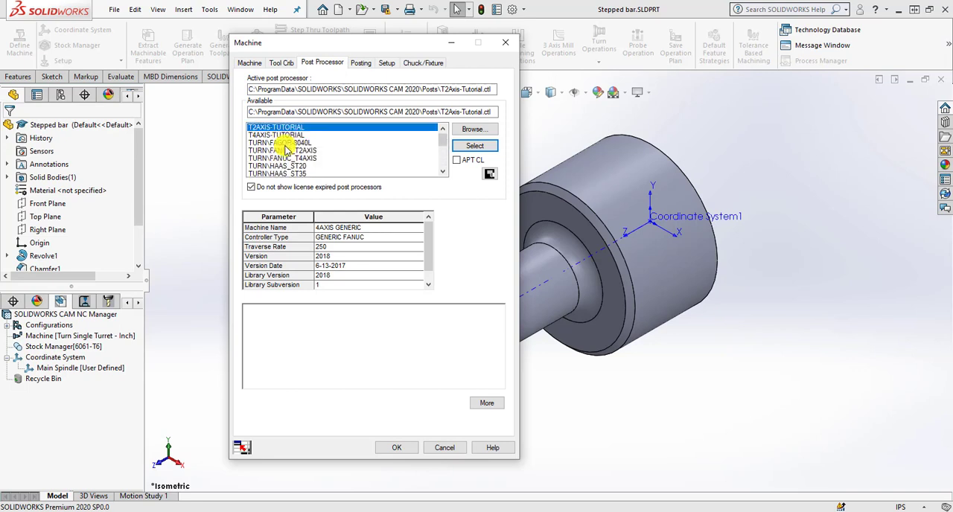
pyautogui.click(286, 111)
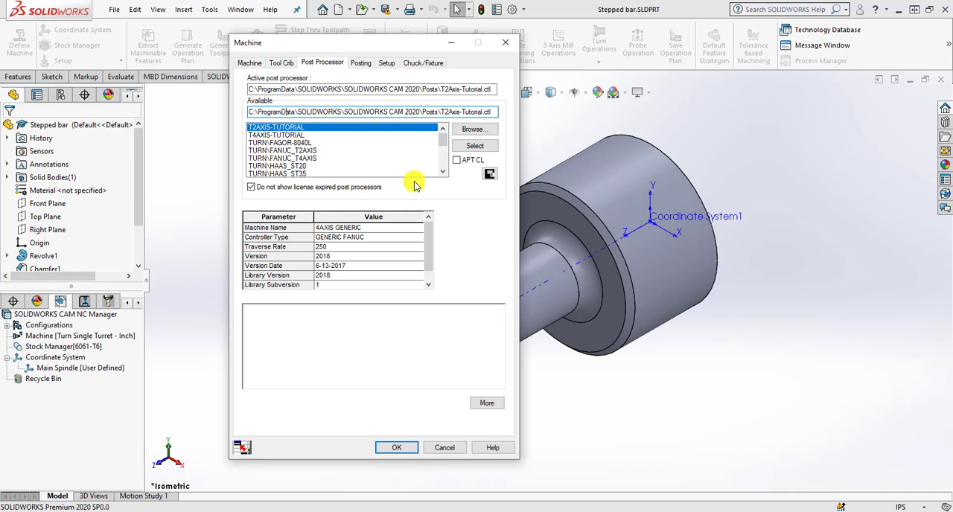
# Set the main spindle coordinate system to the SOLIDWORKS coordinate system Coordinate System1 and accept the machine definition.
pyautogui.click(362, 63)
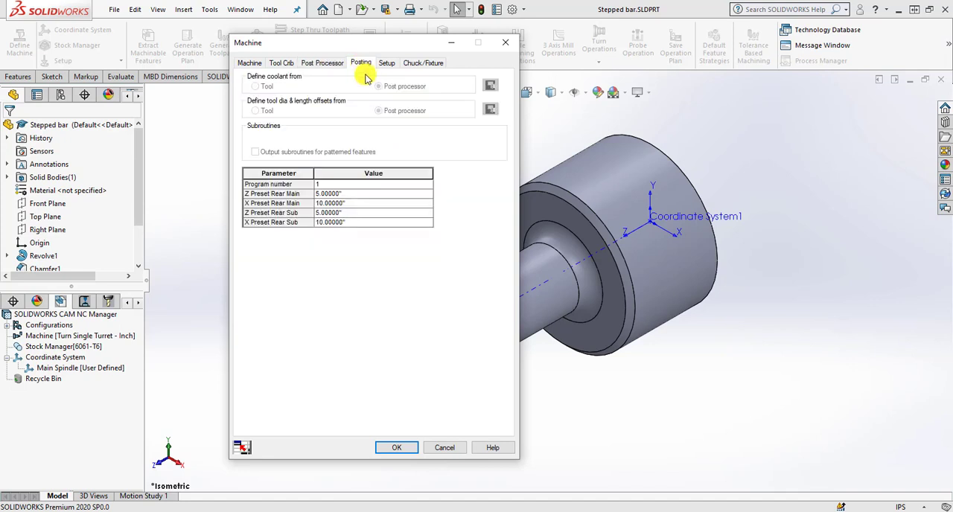
pyautogui.click(386, 64)
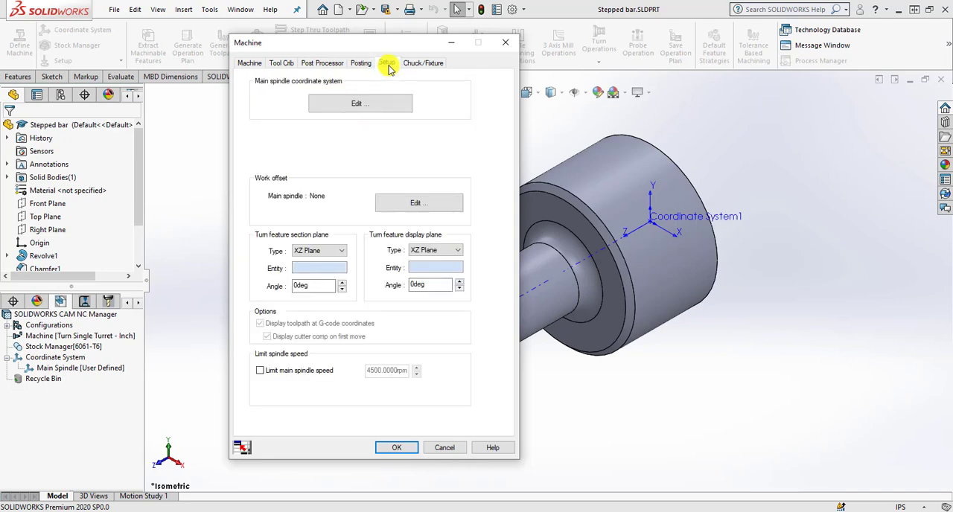
pyautogui.click(384, 105)
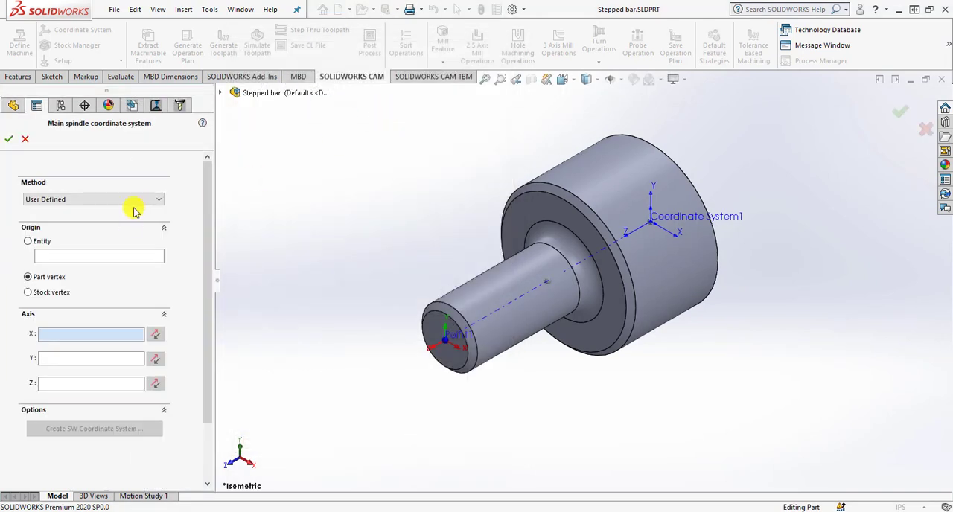
pyautogui.click(132, 200)
pyautogui.click(132, 211)
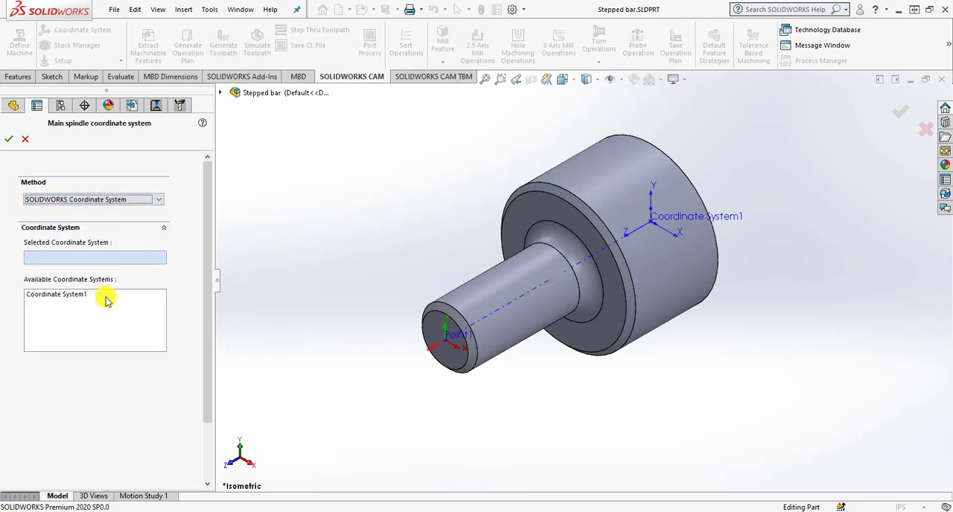
pyautogui.click(82, 295)
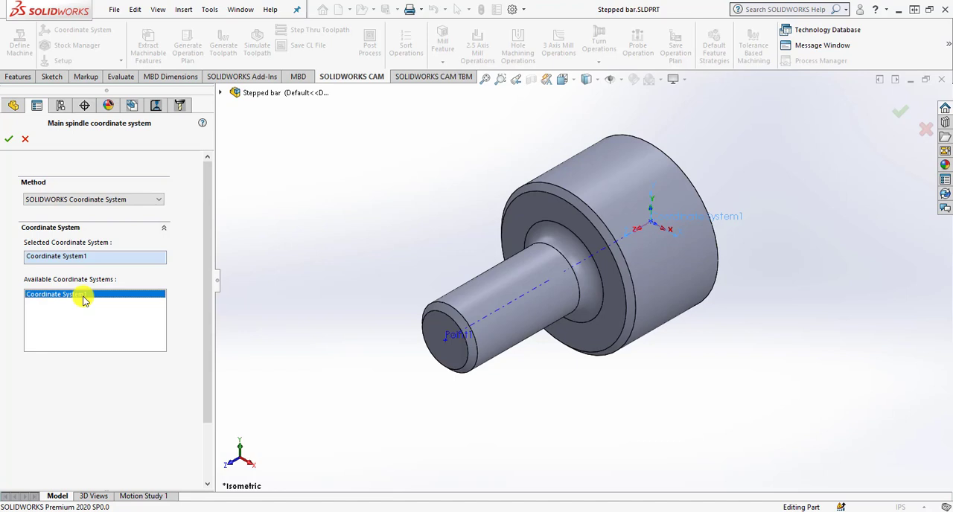
pyautogui.click(9, 139)
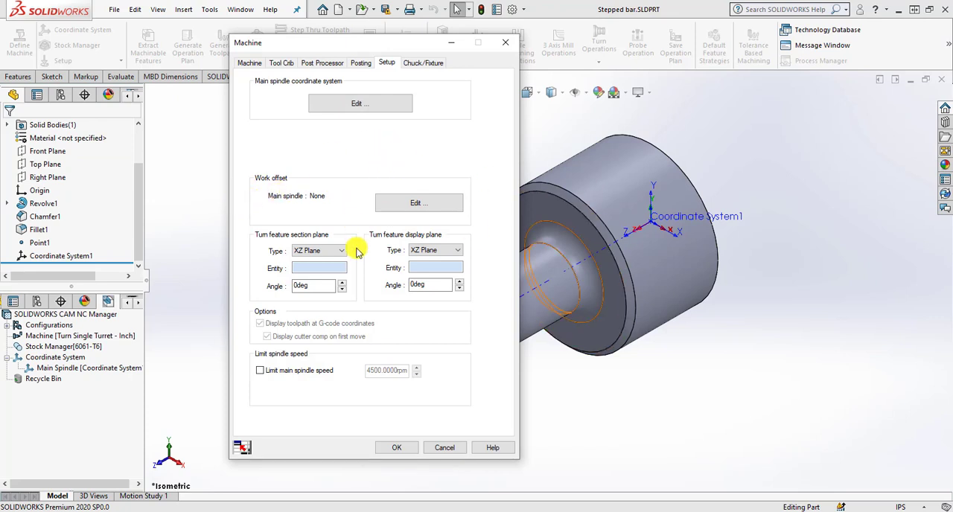
pyautogui.click(396, 448)
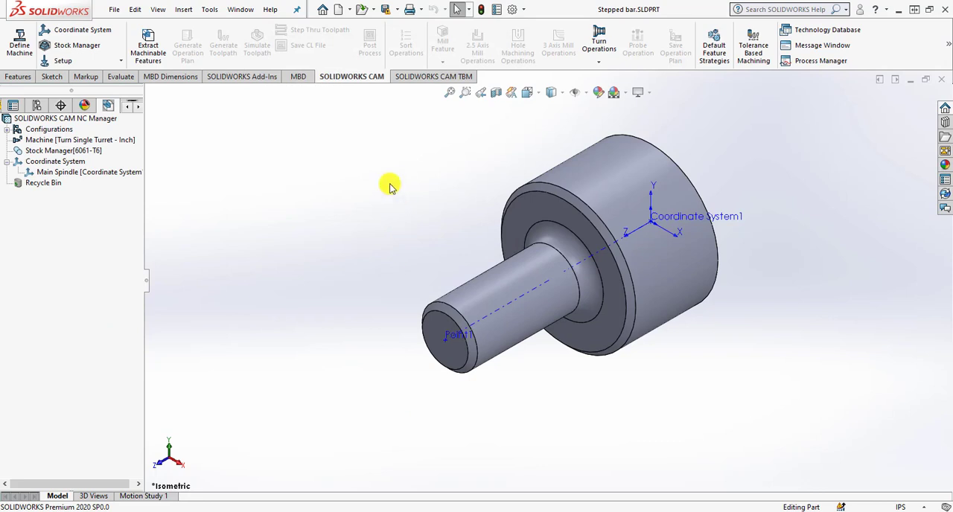
# Edit the stock definition in the CAM feature tree and set the stock material to 1005.
pyautogui.click(79, 151)
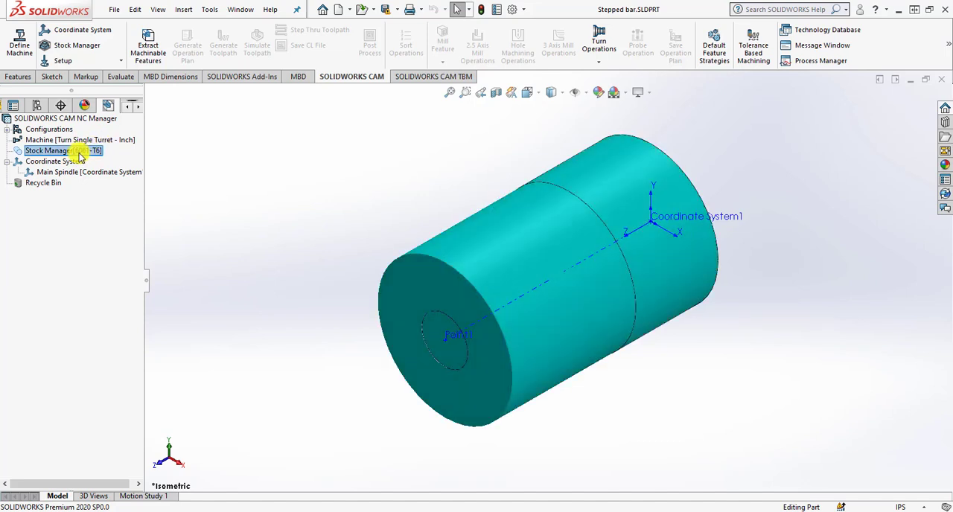
pyautogui.rightClick(79, 151)
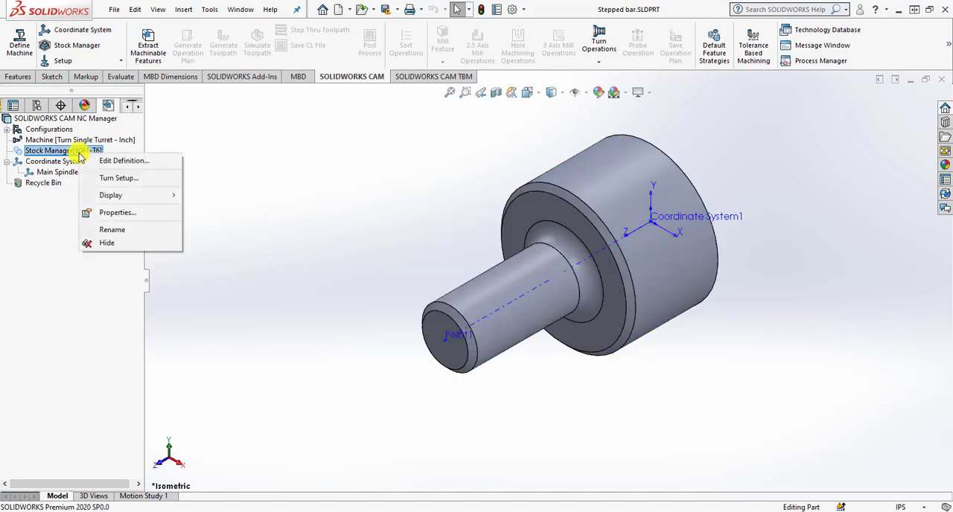
pyautogui.click(119, 162)
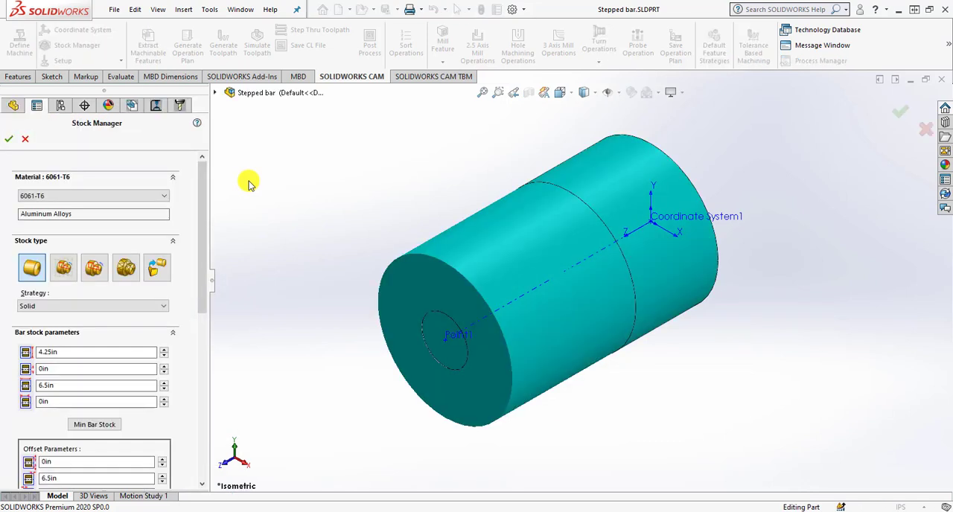
pyautogui.click(81, 196)
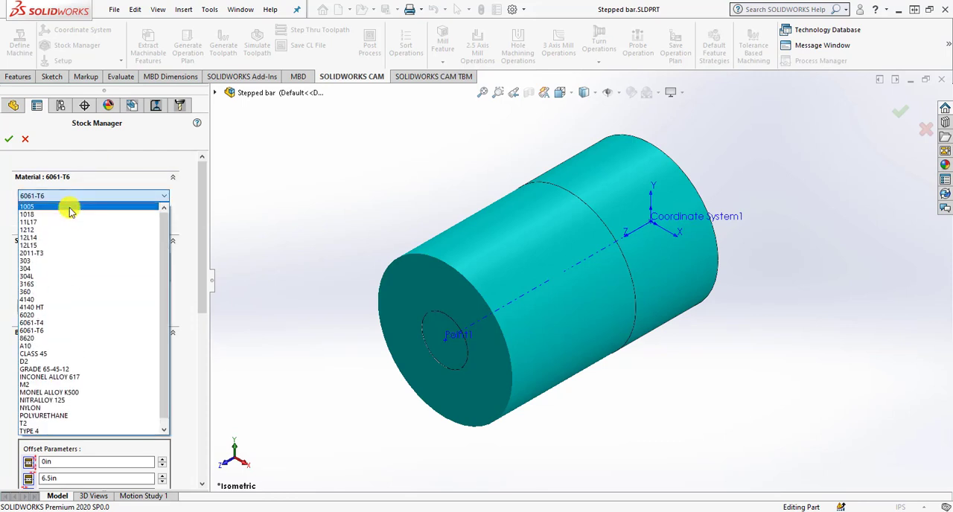
pyautogui.click(70, 208)
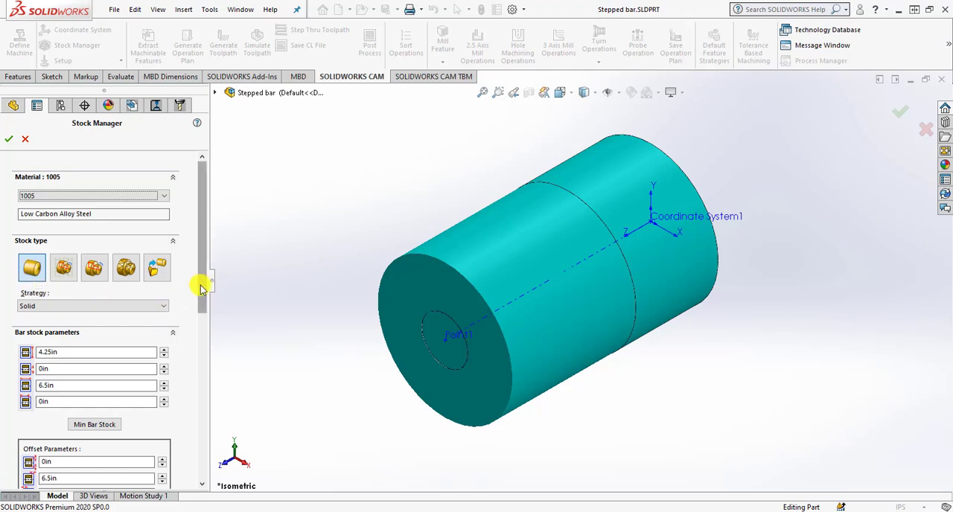
# Set the bar stock length to 7.75 in and the back of stock absolute to -1.25 in, and accept the stock definition.
pyautogui.moveTo(201, 289); pyautogui.dragTo(201, 329)
pyautogui.moveTo(87, 300); pyautogui.dragTo(30, 301)
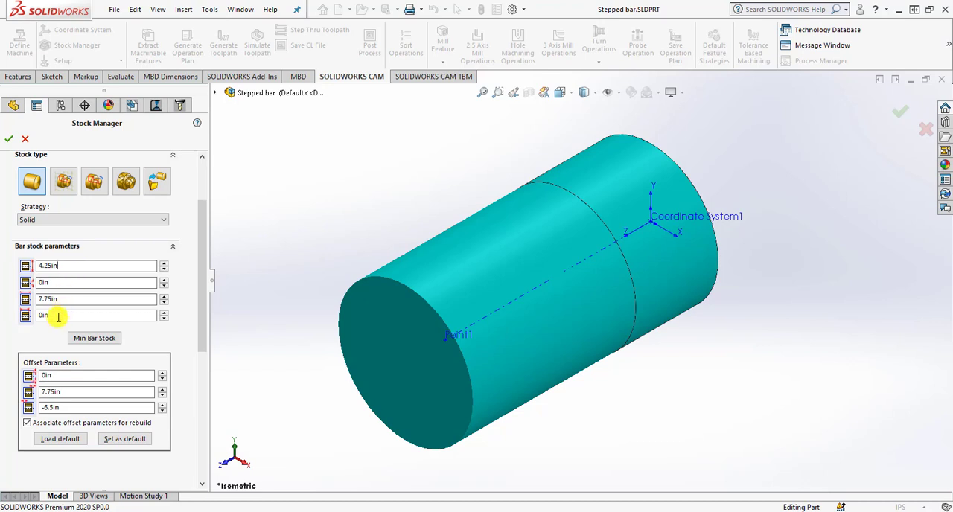
pyautogui.moveTo(57, 317); pyautogui.dragTo(39, 318)
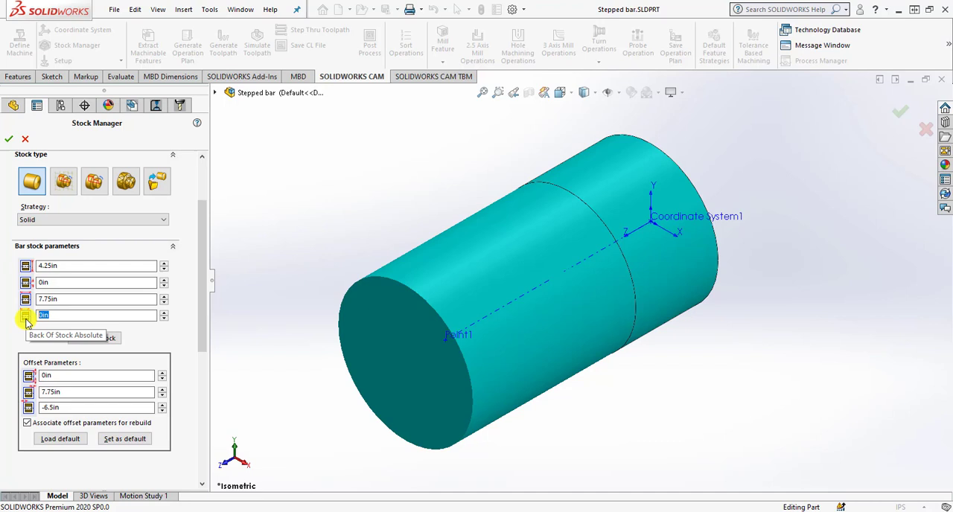
pyautogui.write('-1')
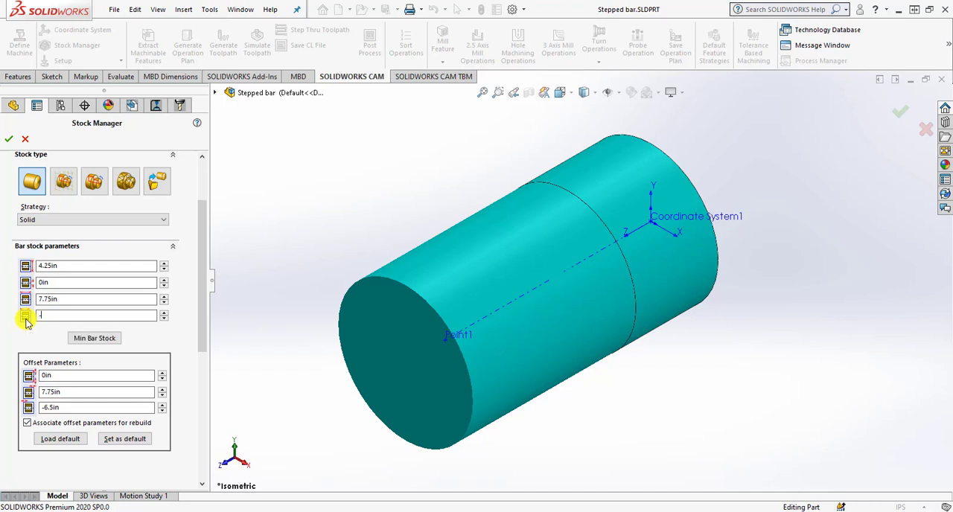
pyautogui.write('.25')
pyautogui.click(66, 302)
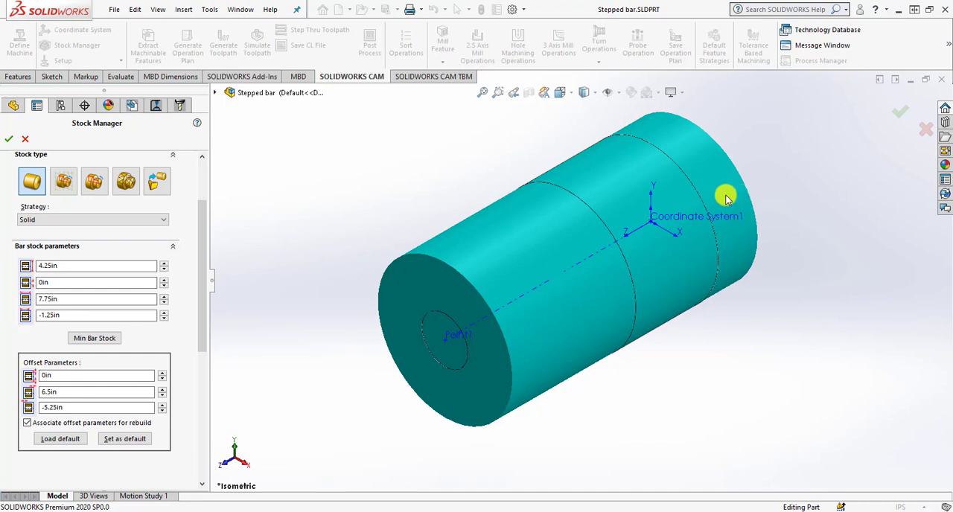
pyautogui.click(9, 142)
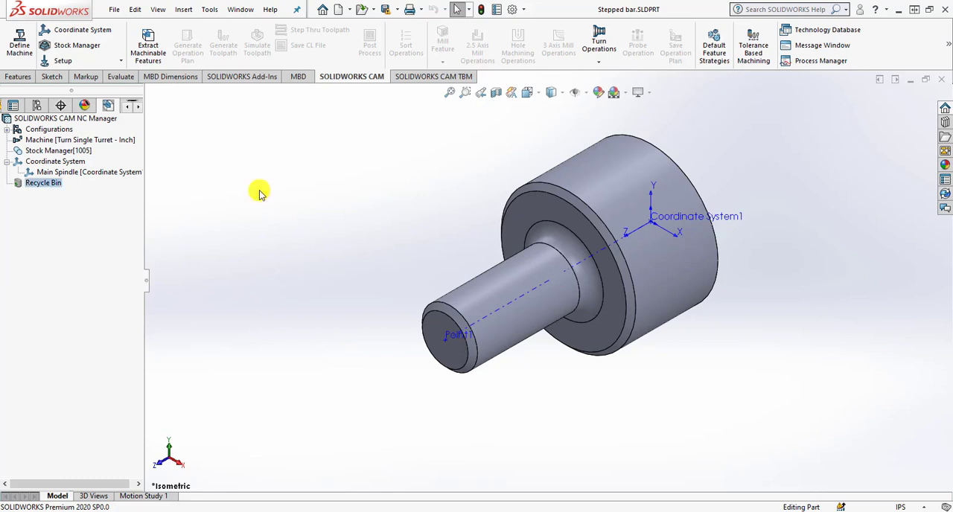
# Create a turn setup from the stock with the default, non-reversed setup direction.
pyautogui.click(87, 151)
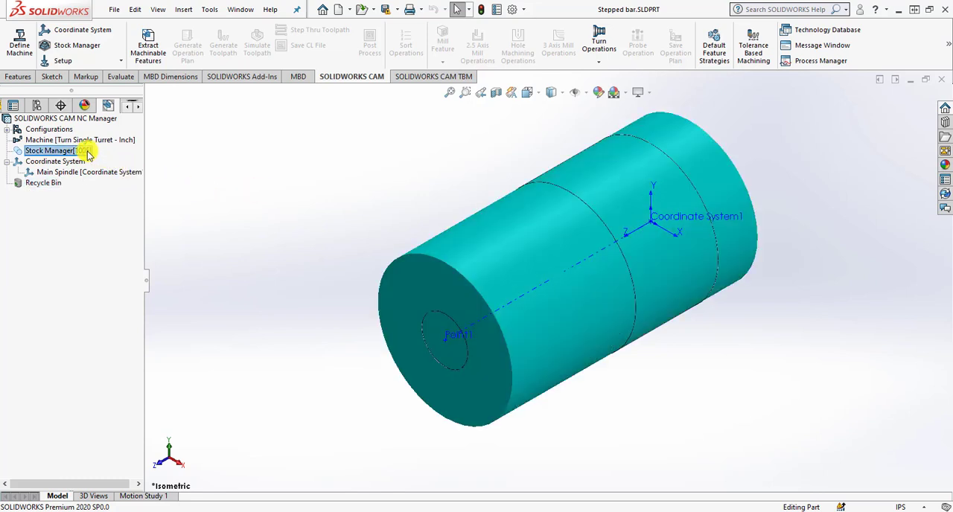
pyautogui.rightClick(88, 153)
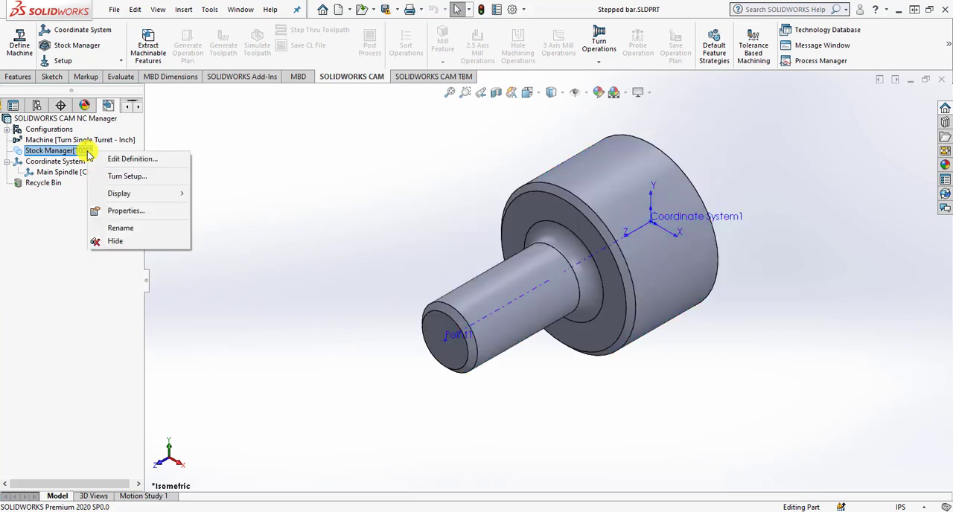
pyautogui.click(118, 176)
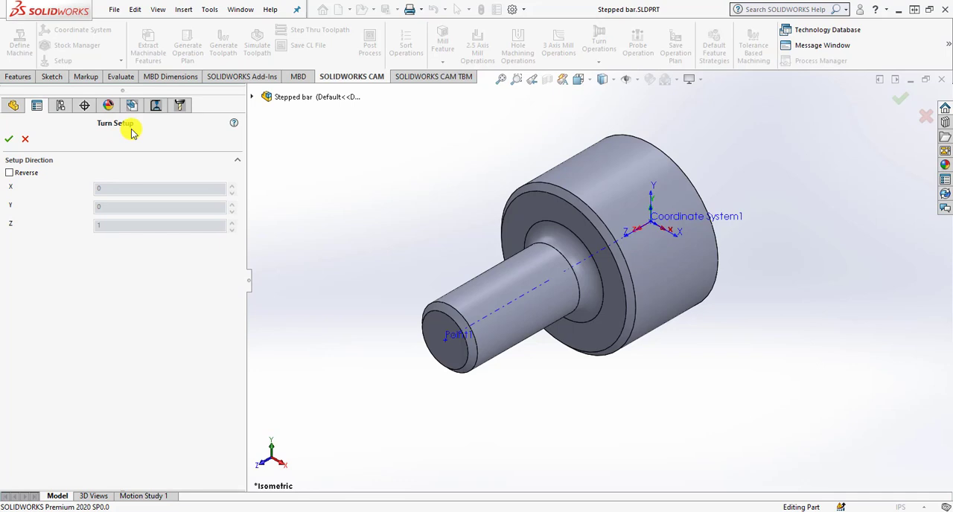
pyautogui.click(12, 145)
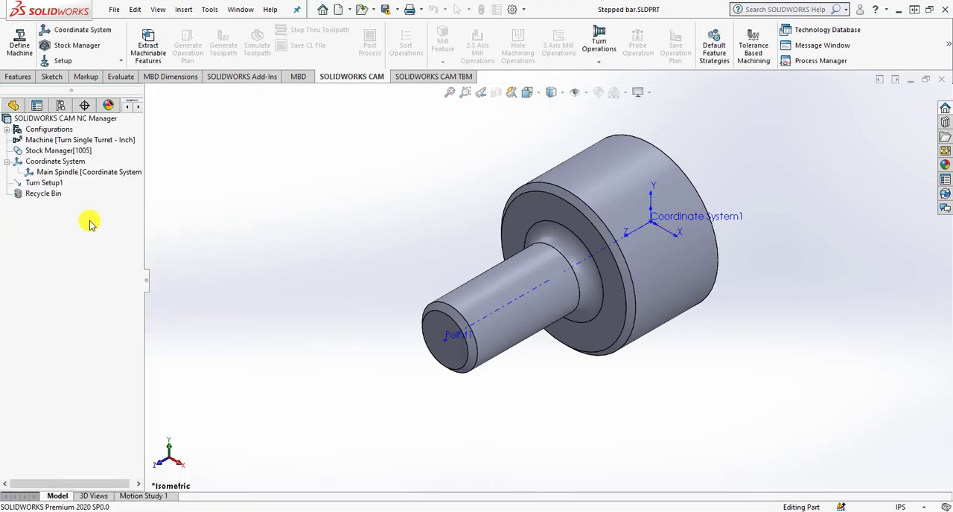
# Add a Rough-Finish OD turn feature to the turn setup, selecting the profile from the small shaft's end chamfer to the large diameter's chamfer.
pyautogui.click(56, 186)
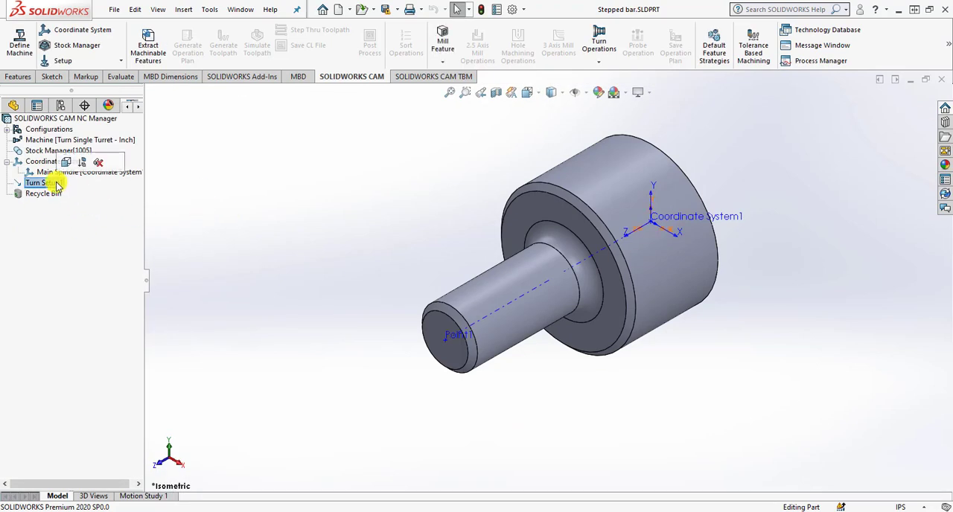
pyautogui.rightClick(56, 185)
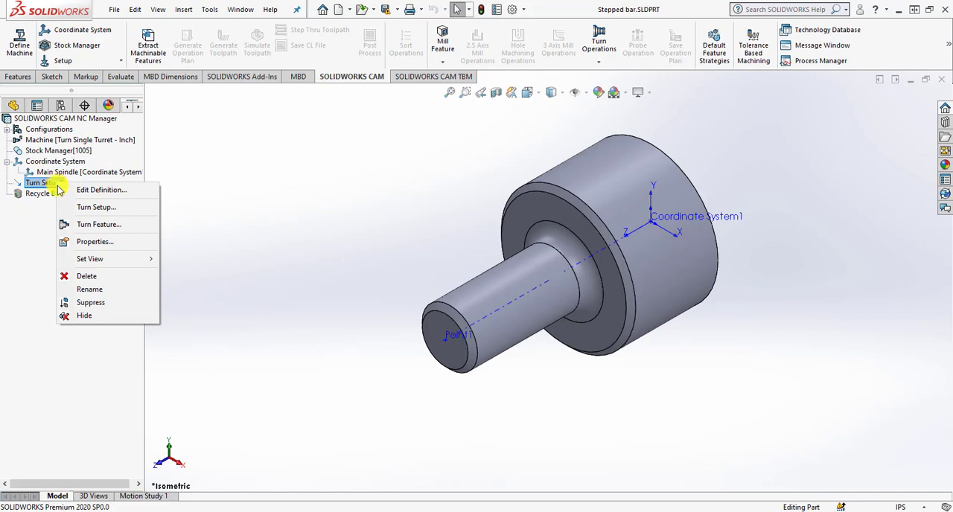
pyautogui.click(79, 226)
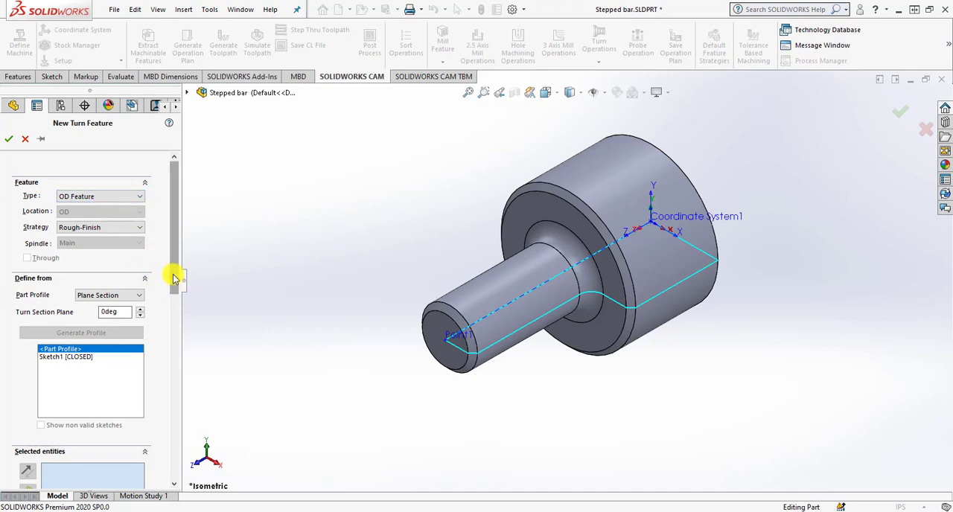
pyautogui.moveTo(176, 274); pyautogui.dragTo(175, 319)
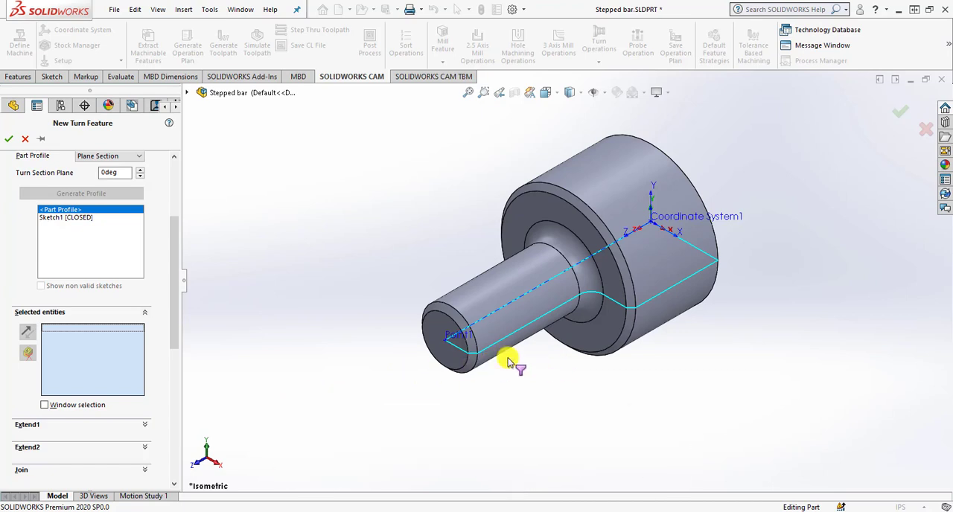
pyautogui.scroll(-2, 473, 336)
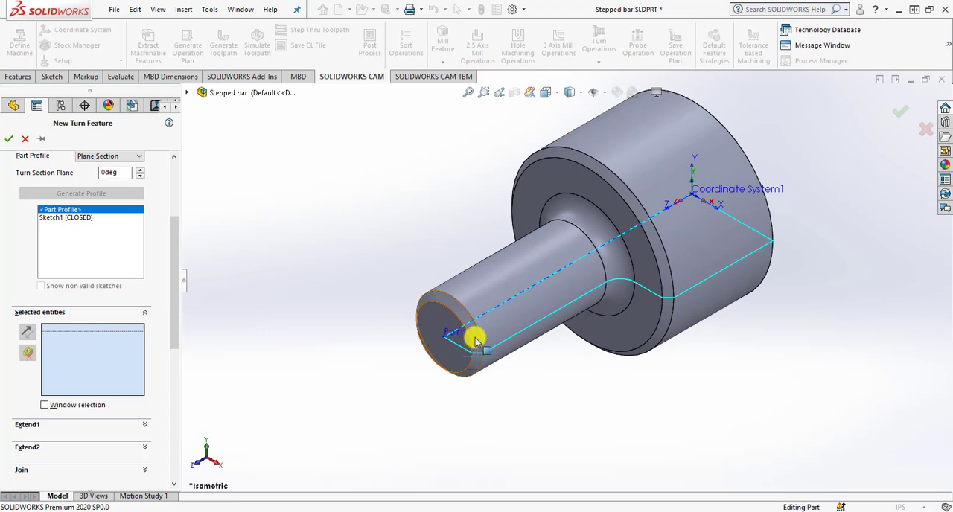
pyautogui.click(476, 335)
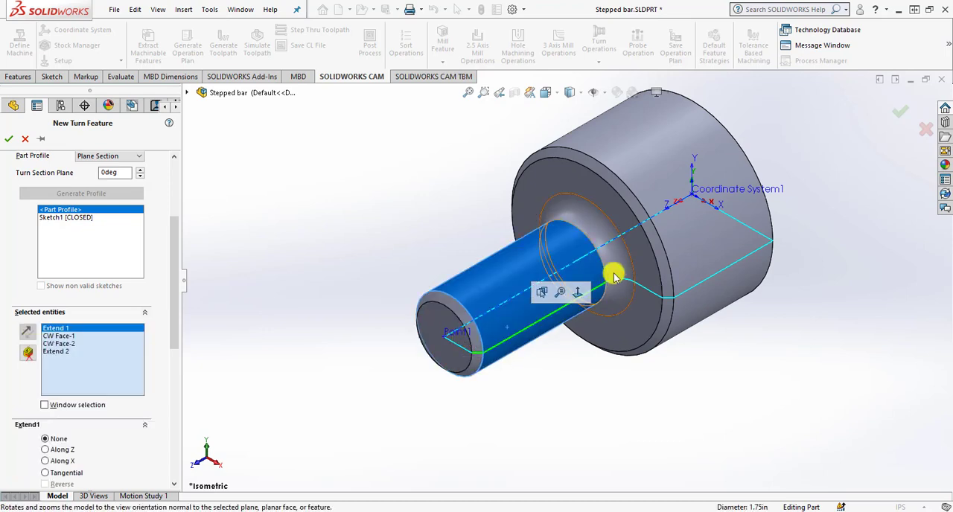
pyautogui.click(647, 270)
pyautogui.click(664, 264)
pyautogui.click(669, 330)
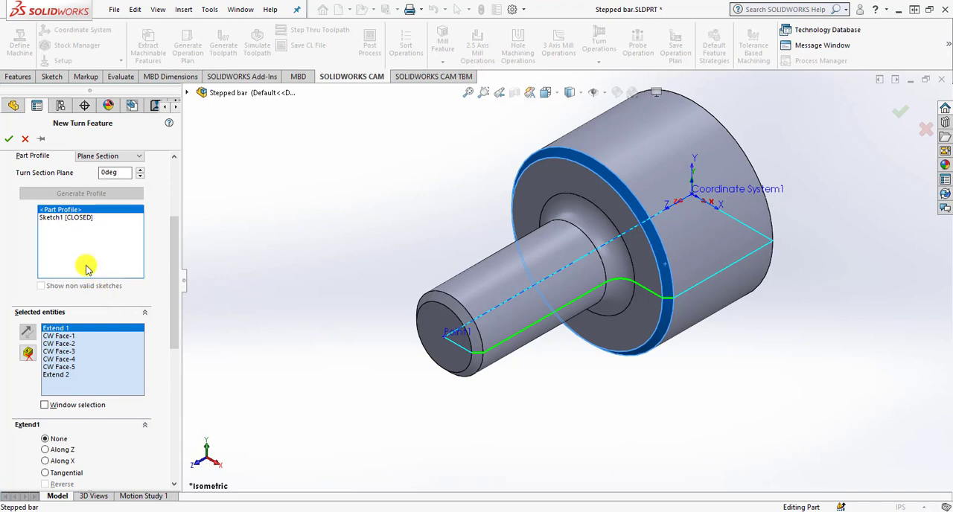
pyautogui.click(10, 138)
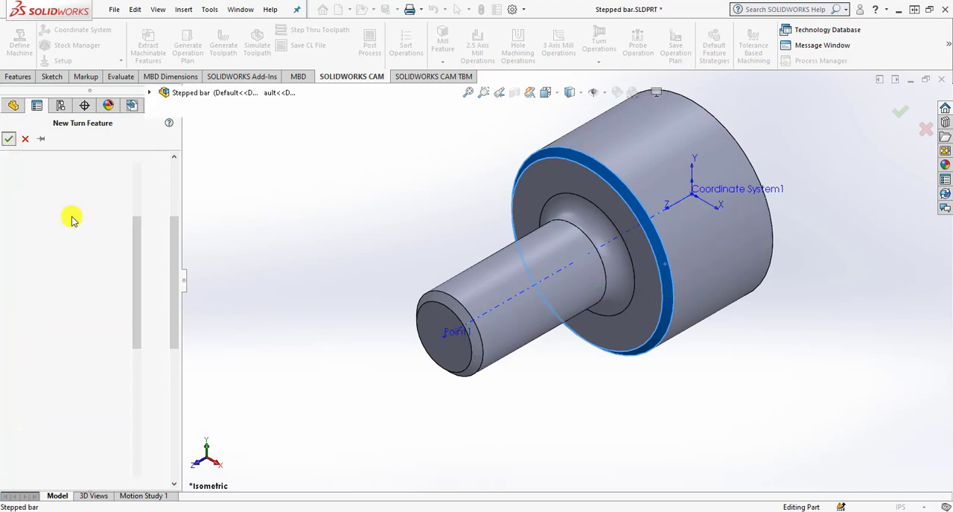
pyautogui.click(413, 305)
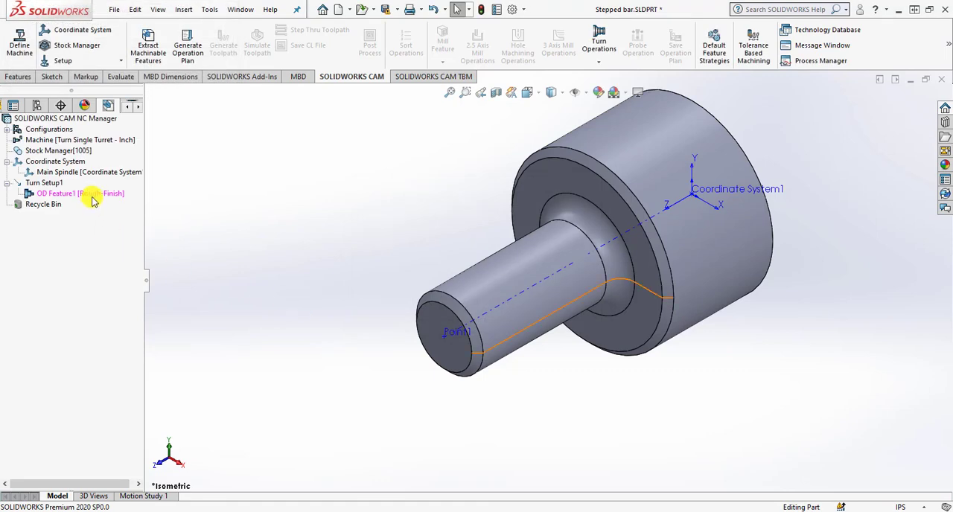
pyautogui.click(91, 197)
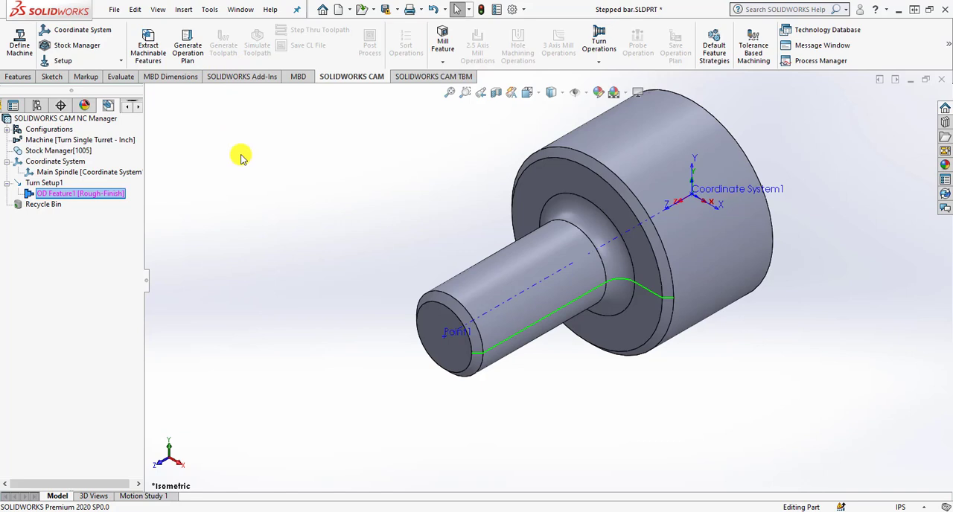
# Add a CutOff turn feature with the Cut Off strategy to the turn setup, using the large diameter's flat back face.
pyautogui.rightClick(55, 183)
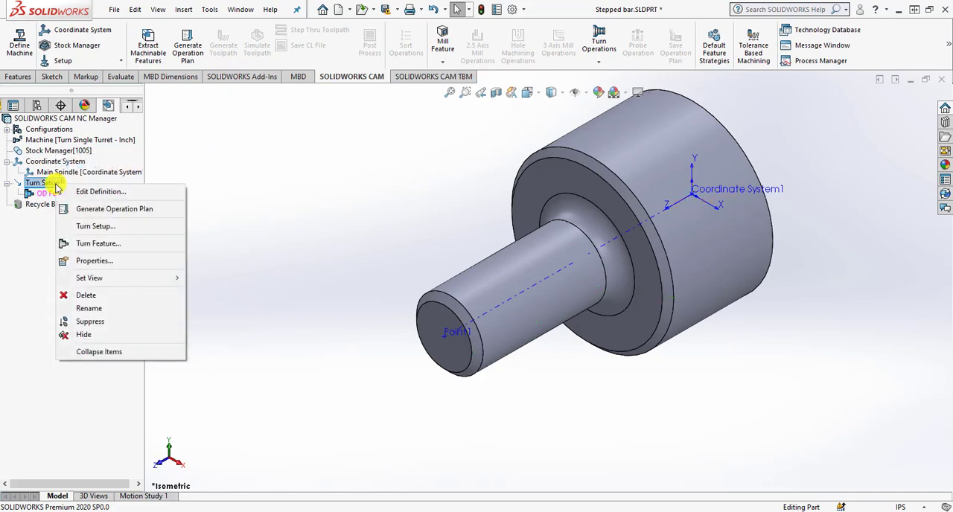
pyautogui.click(80, 244)
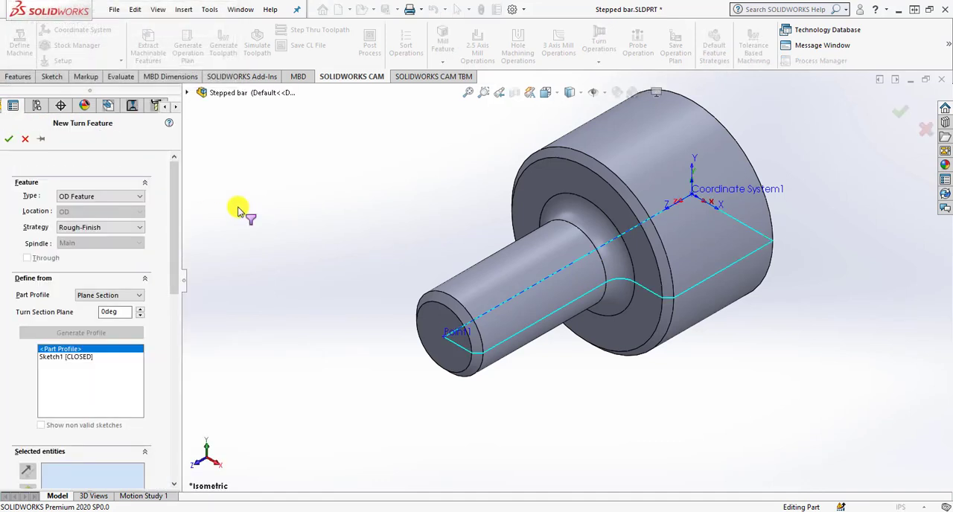
pyautogui.click(112, 196)
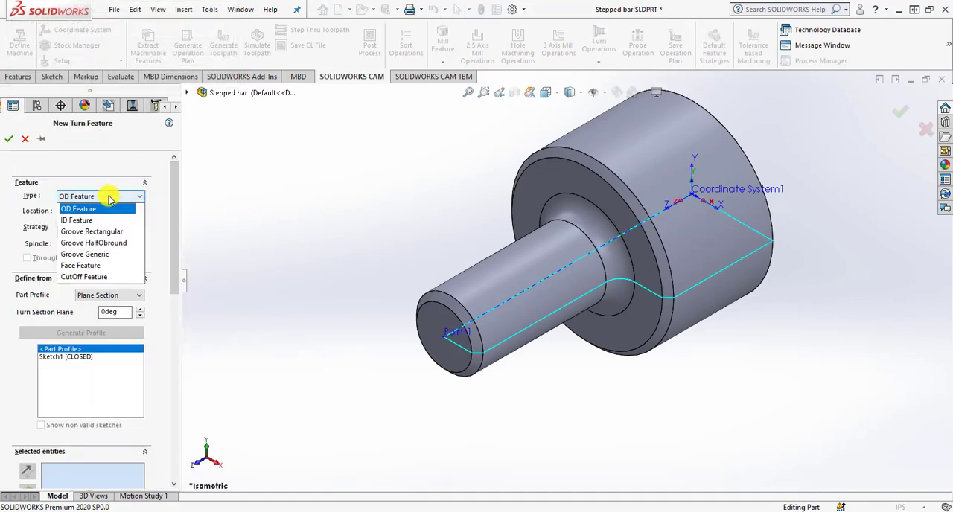
pyautogui.click(106, 273)
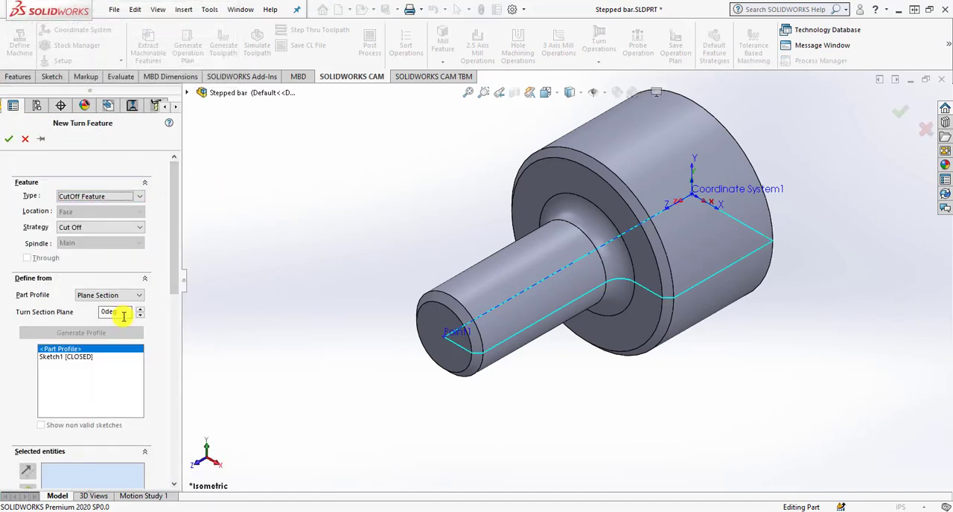
pyautogui.scroll(-4, 171, 298)
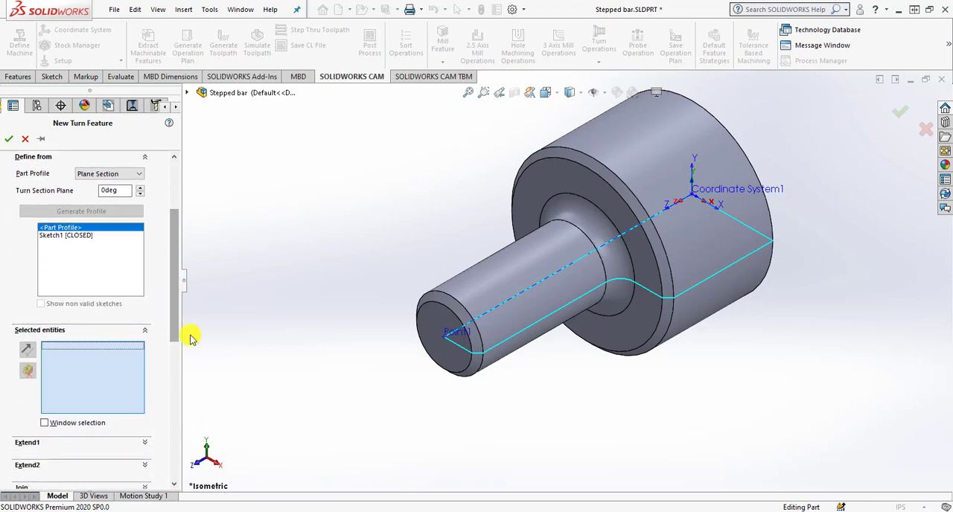
pyautogui.moveTo(724, 247); pyautogui.dragTo(645, 273, button='middle')
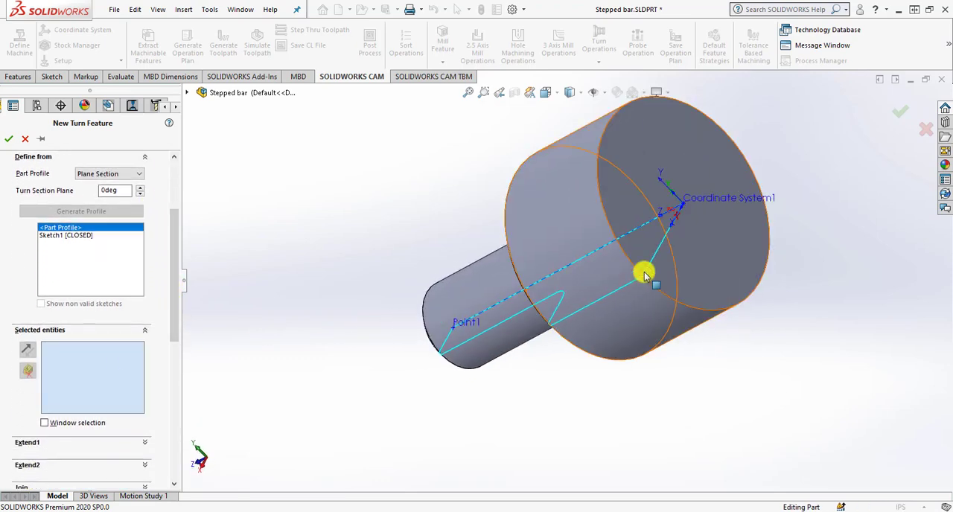
pyautogui.click(686, 178)
pyautogui.moveTo(549, 277); pyautogui.dragTo(625, 241, button='middle')
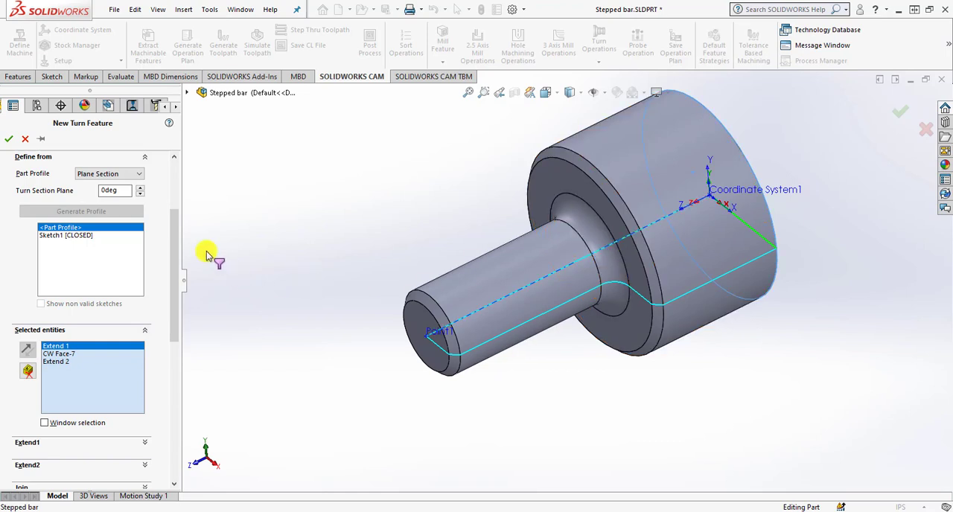
pyautogui.click(10, 140)
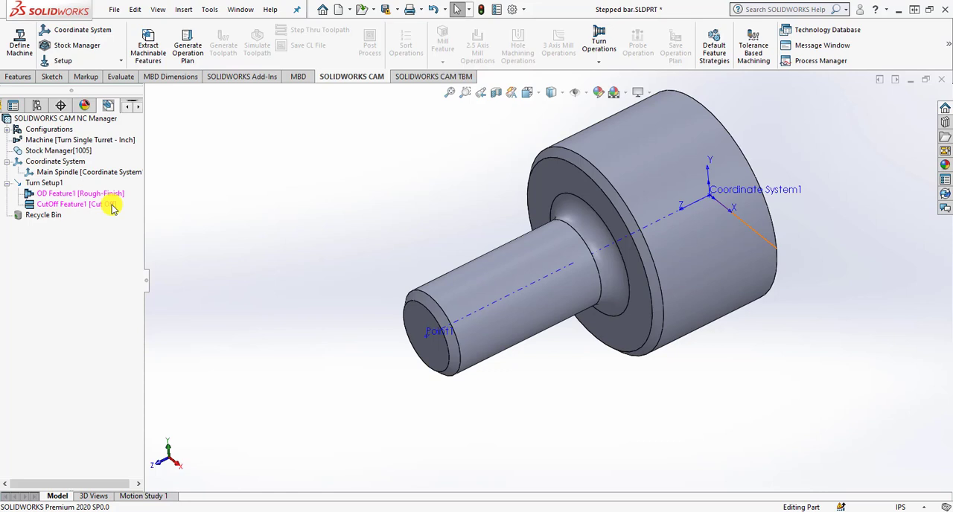
pyautogui.click(54, 185)
pyautogui.rightClick(55, 188)
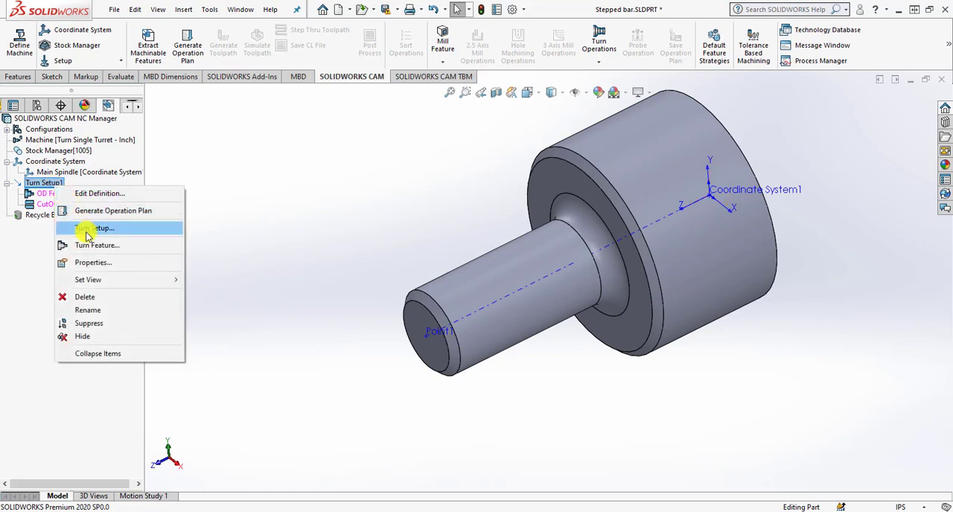
pyautogui.click(254, 171)
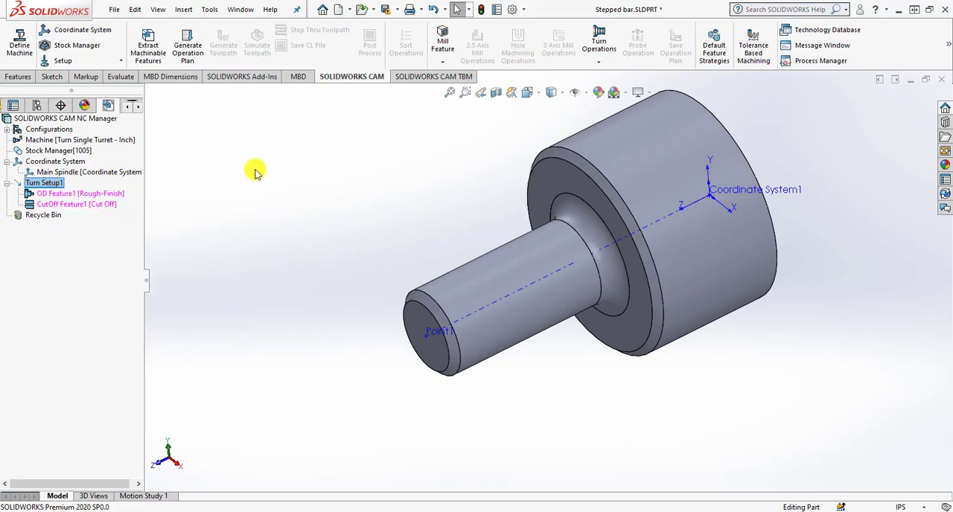
# Generate the operation plan for the turn features and preview the rough, finish and cutoff operations.
pyautogui.click(196, 59)
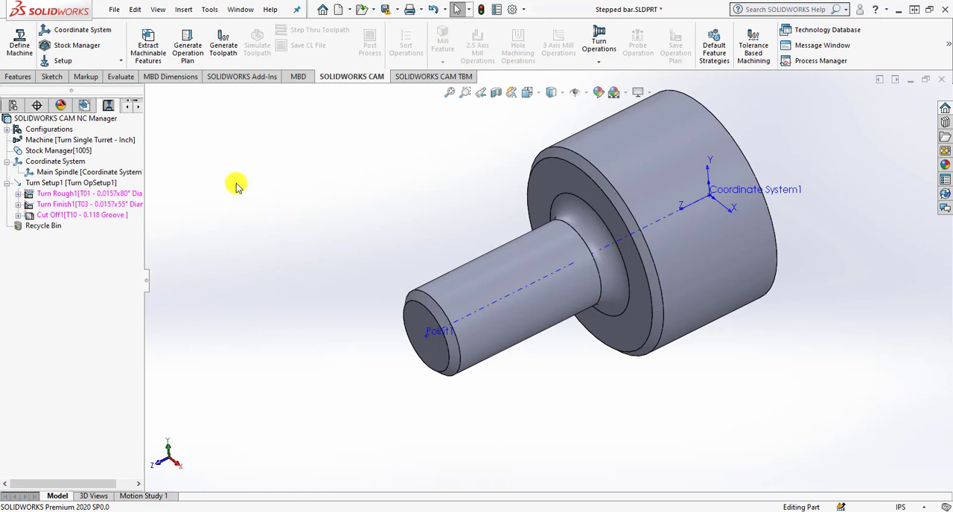
pyautogui.click(63, 197)
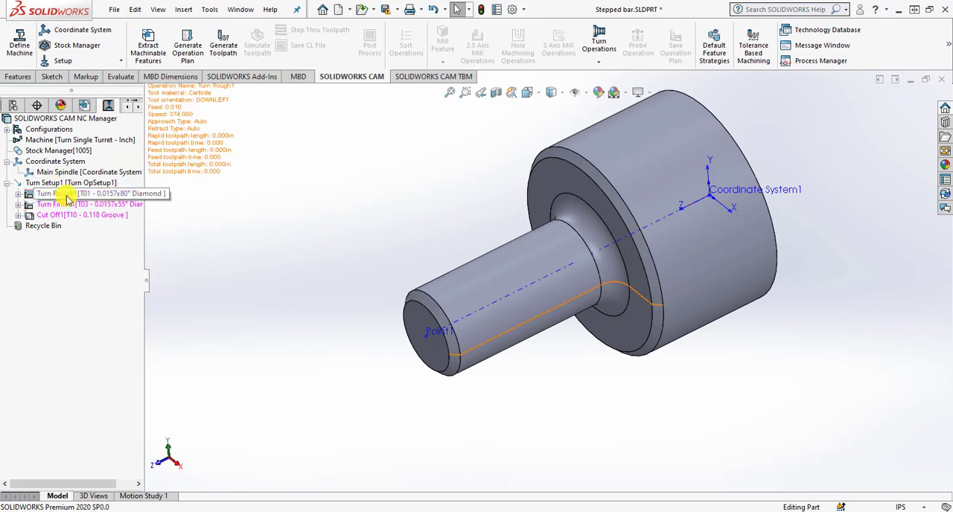
pyautogui.click(65, 206)
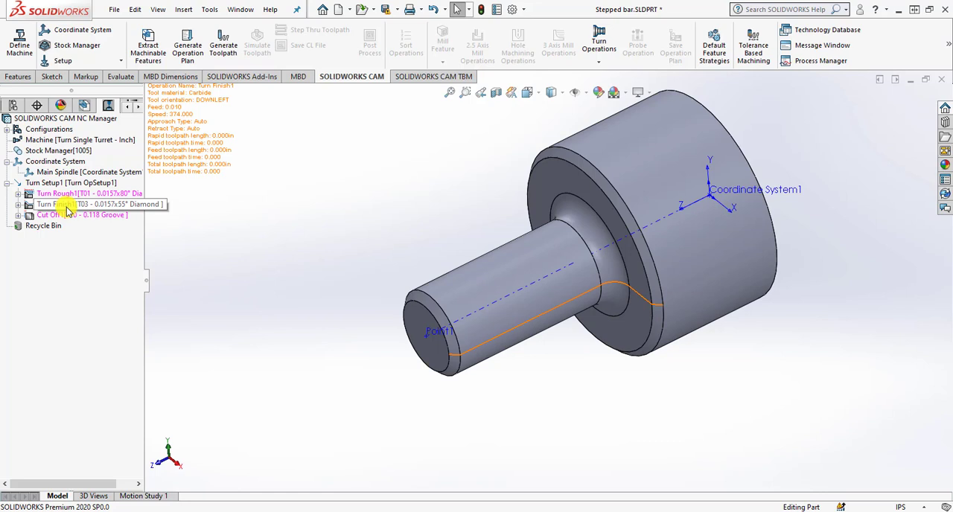
pyautogui.click(65, 215)
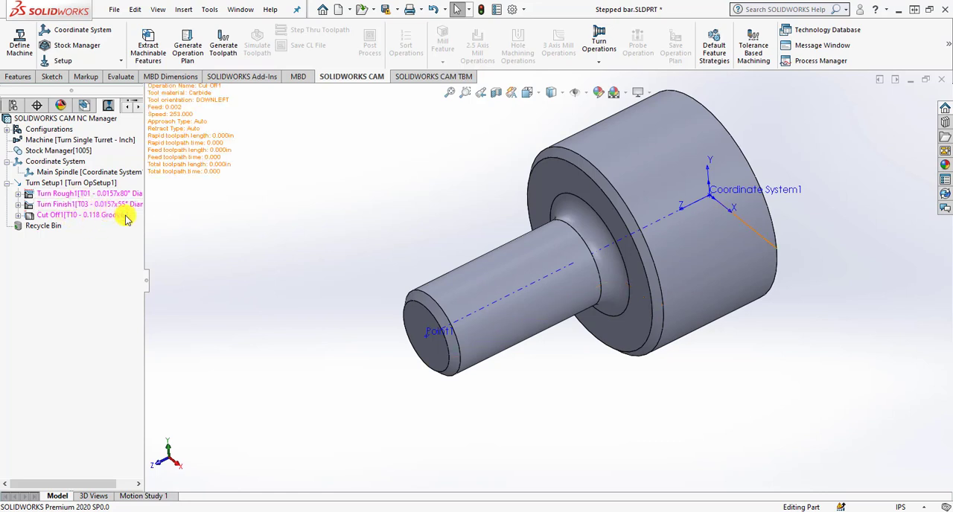
pyautogui.click(123, 204)
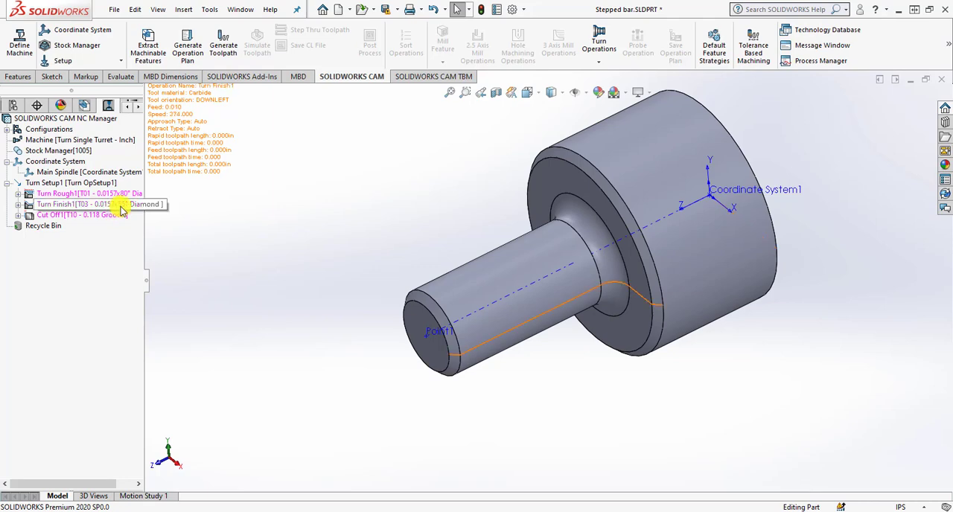
# Generate toolpaths for all turning operations and preview the cutoff and rough toolpaths on the part.
pyautogui.click(221, 47)
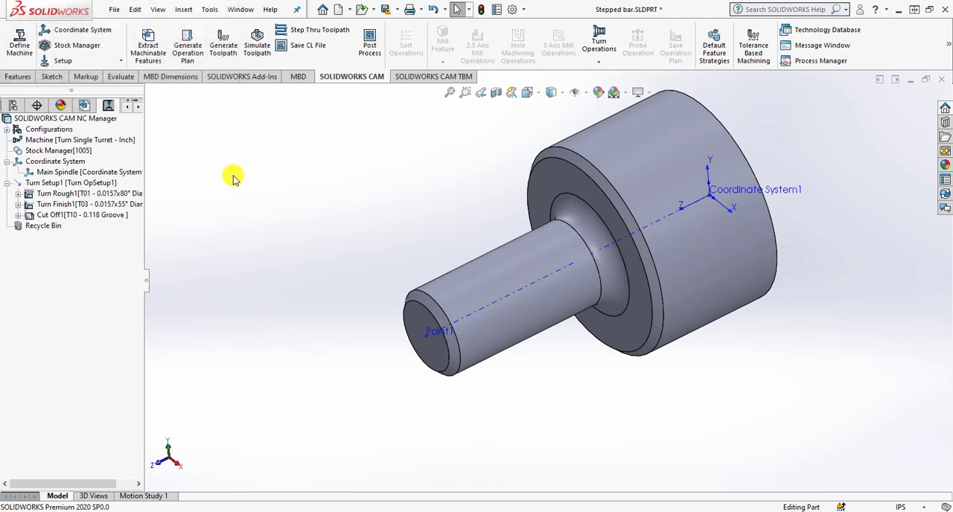
pyautogui.click(74, 216)
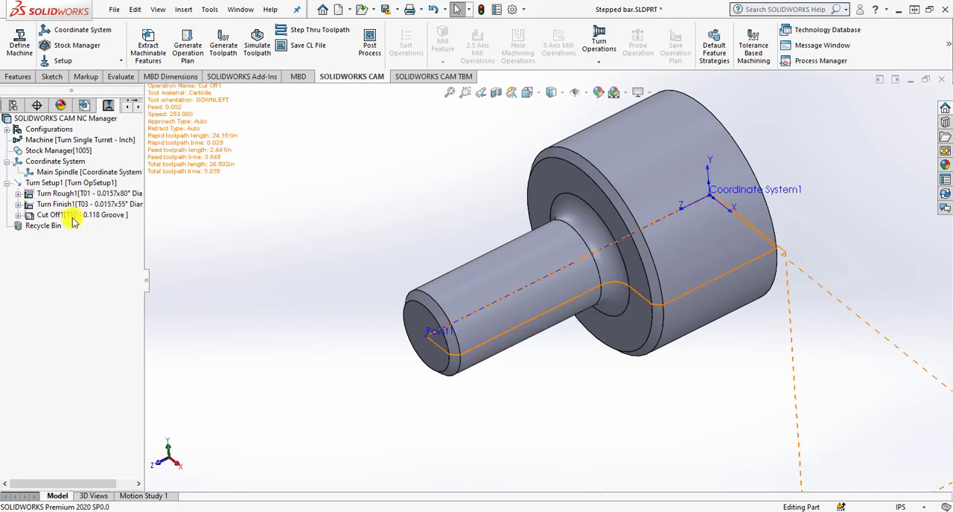
pyautogui.click(76, 194)
pyautogui.click(78, 217)
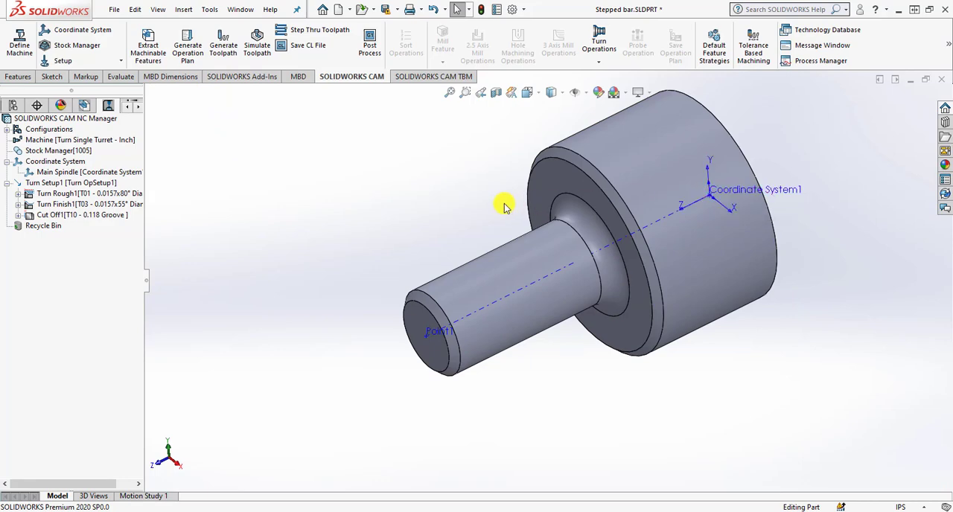
# Set the turn setup's origin to the part vertex at the small shaft's end face and regenerate the toolpaths.
pyautogui.click(101, 184)
pyautogui.rightClick(104, 184)
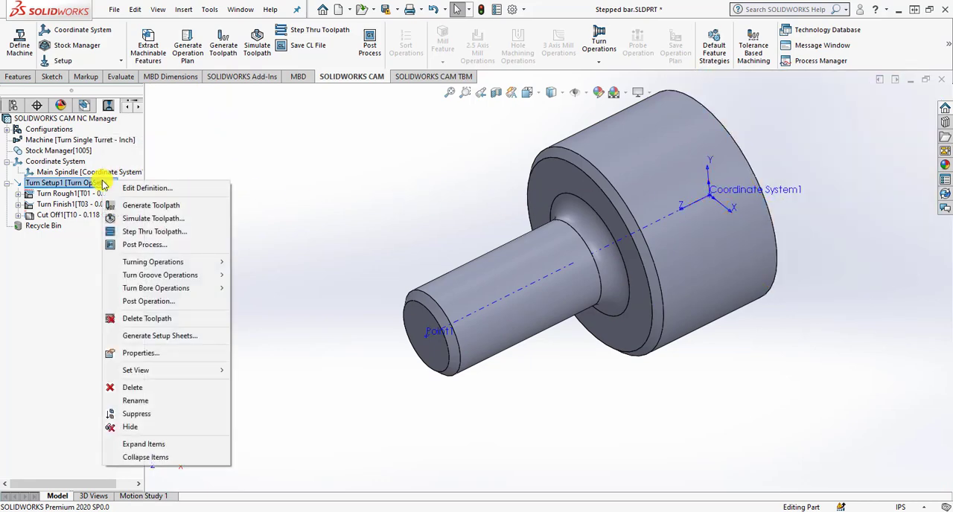
pyautogui.click(145, 188)
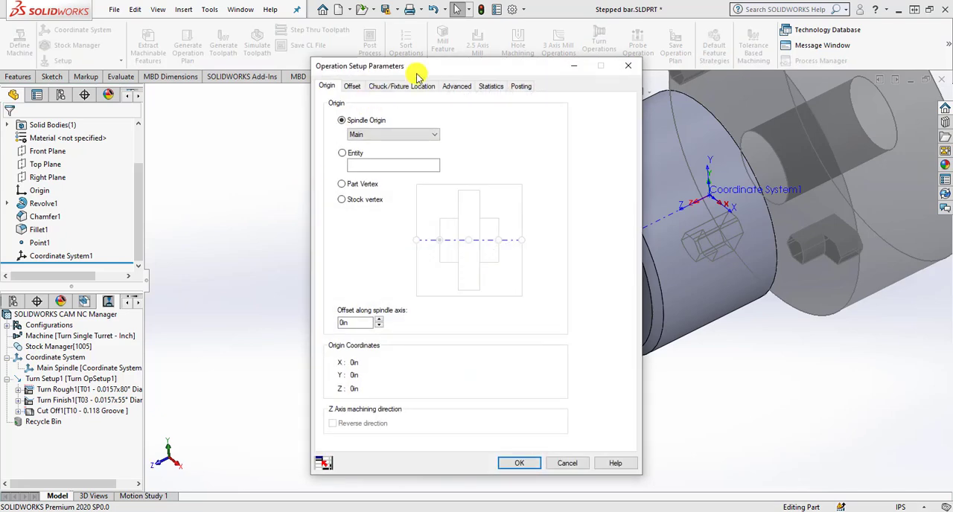
pyautogui.moveTo(398, 66); pyautogui.dragTo(337, 56)
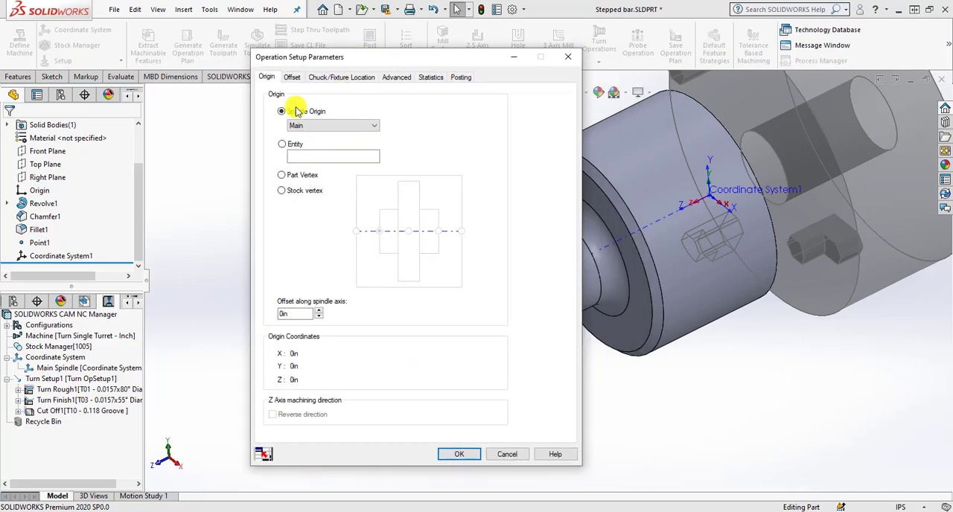
pyautogui.click(301, 176)
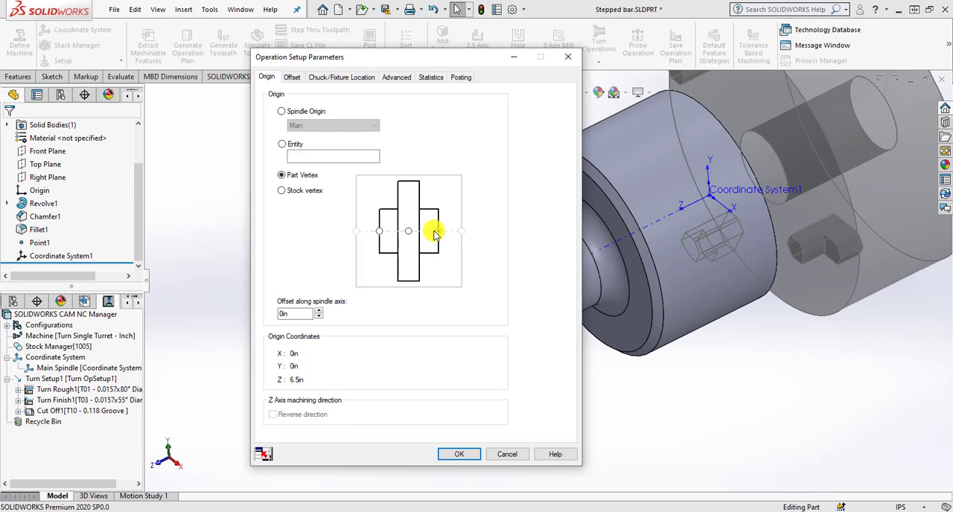
pyautogui.click(459, 454)
pyautogui.moveTo(467, 219); pyautogui.dragTo(451, 194)
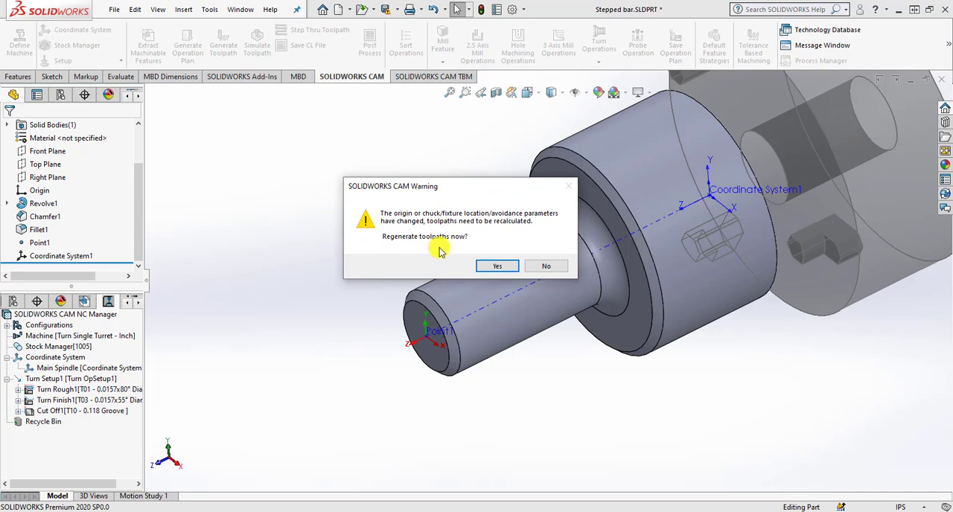
pyautogui.click(493, 267)
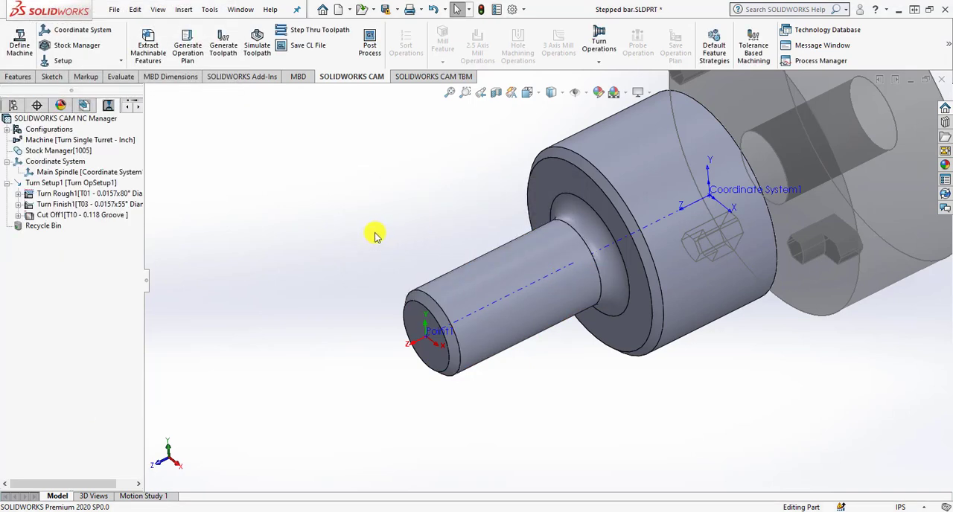
# Open the Turn Rough operation's definition and show the diamond insert settings of its tool.
pyautogui.moveTo(340, 256); pyautogui.dragTo(444, 166, button='middle')
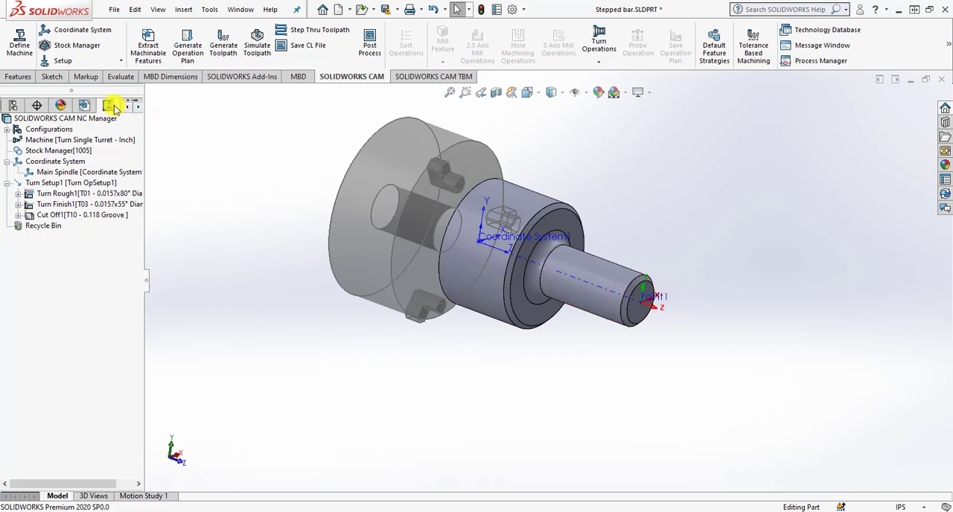
pyautogui.click(128, 109)
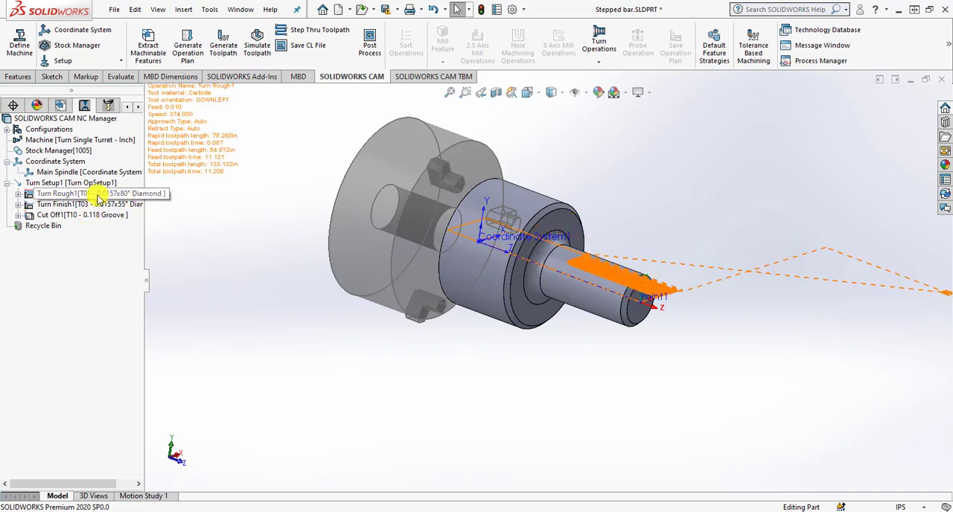
pyautogui.click(96, 195)
pyautogui.rightClick(96, 195)
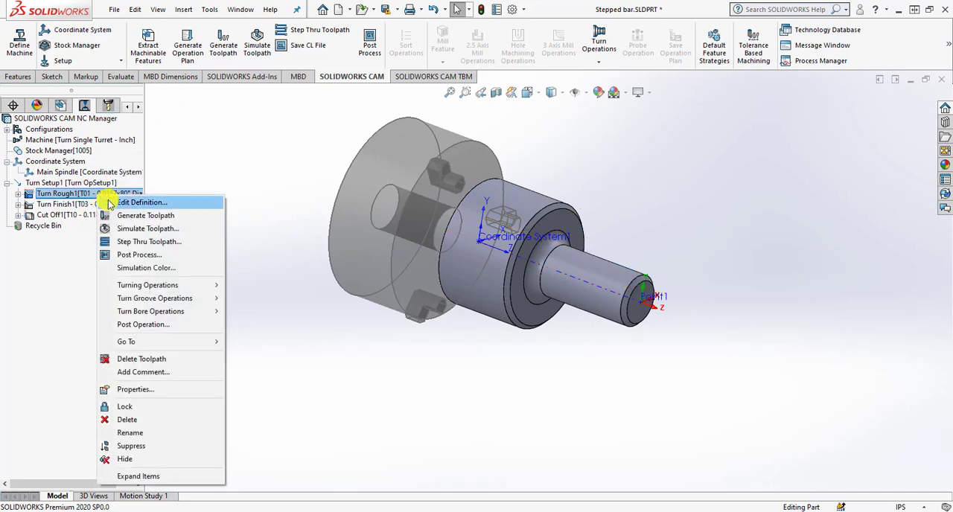
pyautogui.click(104, 203)
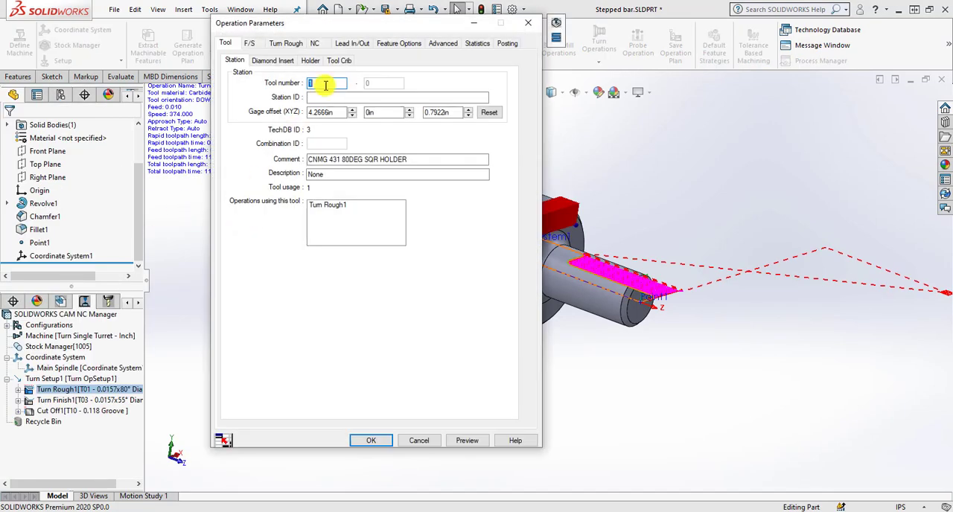
pyautogui.moveTo(343, 30); pyautogui.dragTo(406, 28)
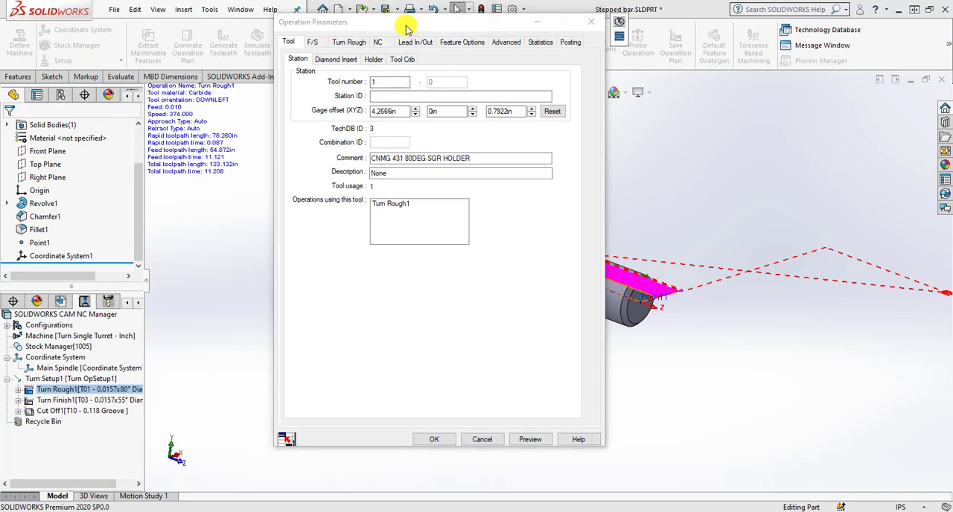
pyautogui.click(350, 60)
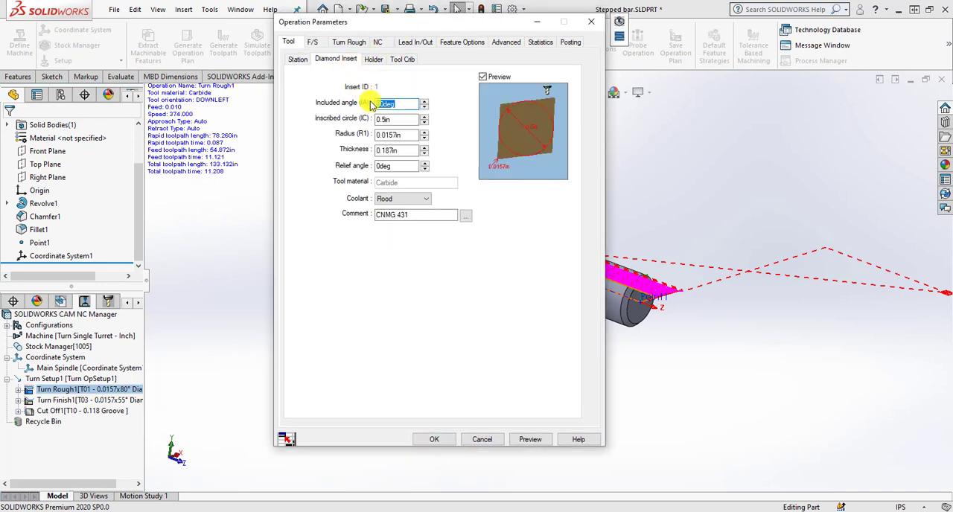
# Examine the roughing insert's included angle, inscribed circle, nose radius and comment.
pyautogui.moveTo(393, 103); pyautogui.dragTo(399, 104)
pyautogui.click(400, 103)
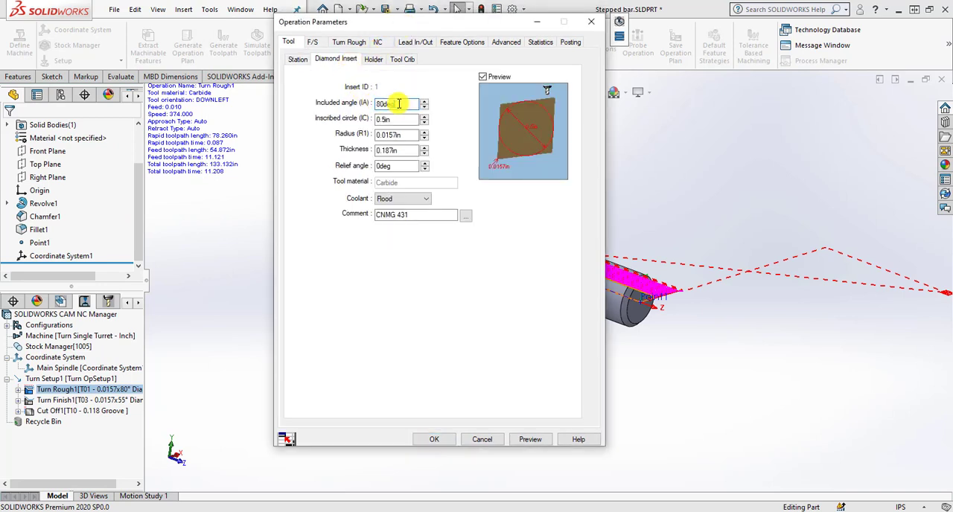
pyautogui.click(398, 119)
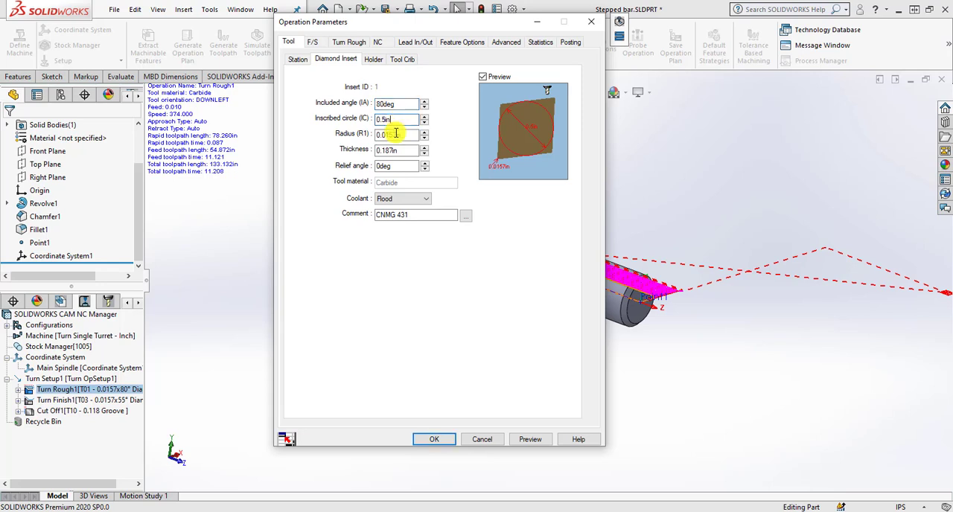
pyautogui.click(396, 135)
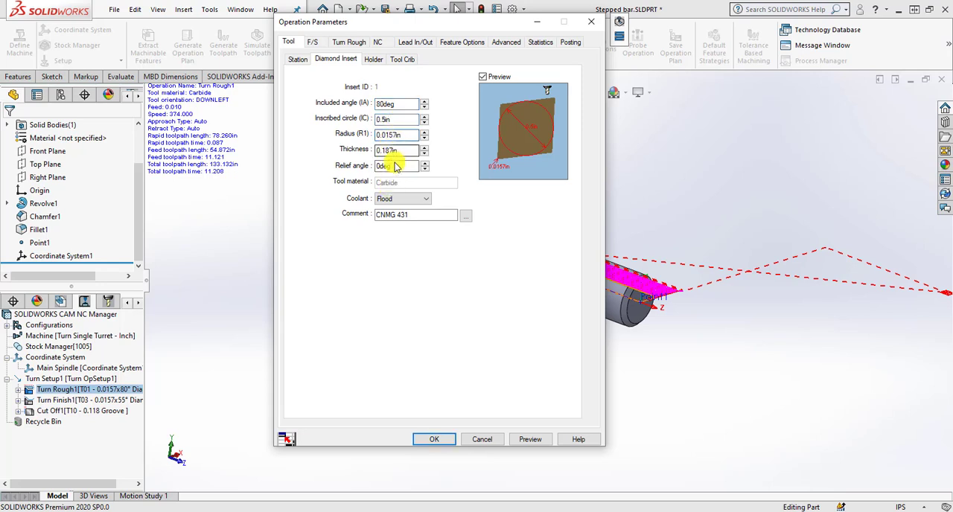
pyautogui.click(413, 216)
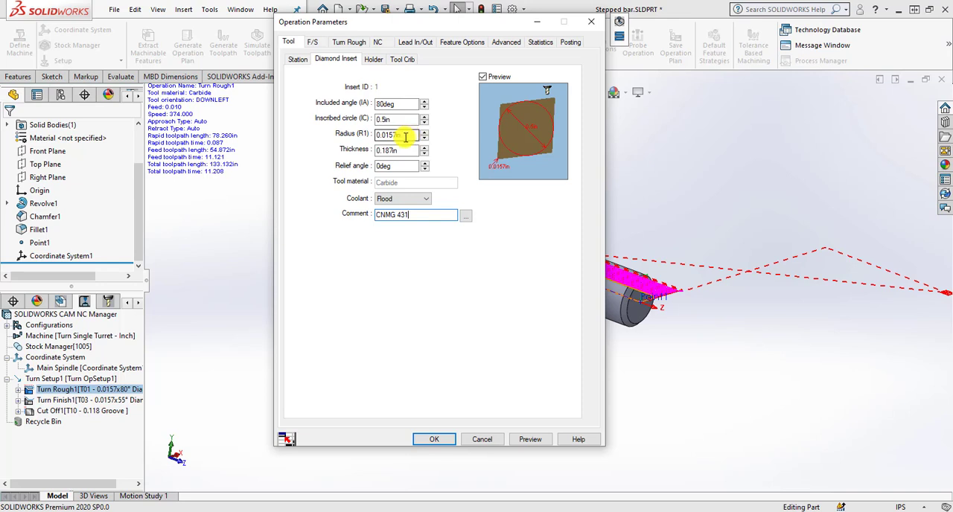
pyautogui.moveTo(406, 138); pyautogui.dragTo(383, 144)
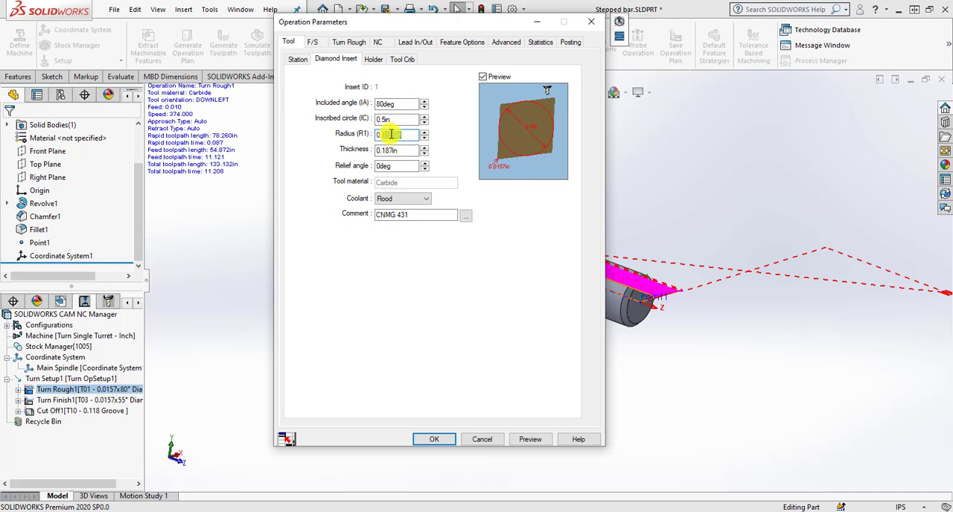
# Set the nose radius of the roughing tool's diamond insert to 0.02 in.
pyautogui.press('BackSpace')
pyautogui.write('0.02')
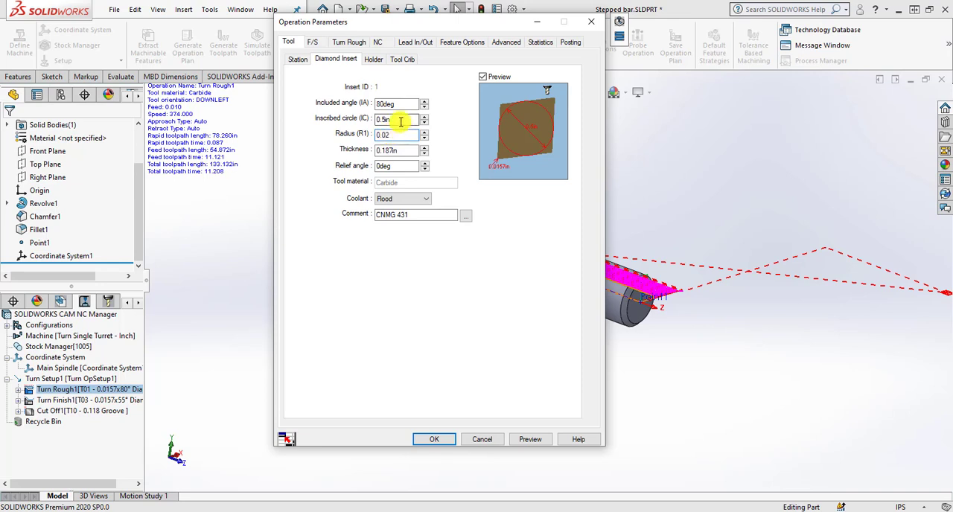
pyautogui.click(400, 121)
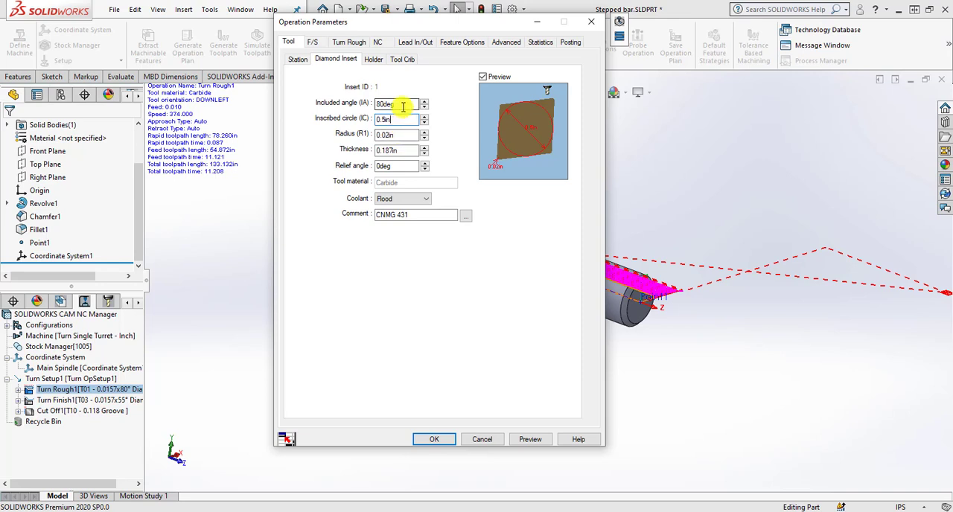
pyautogui.click(403, 105)
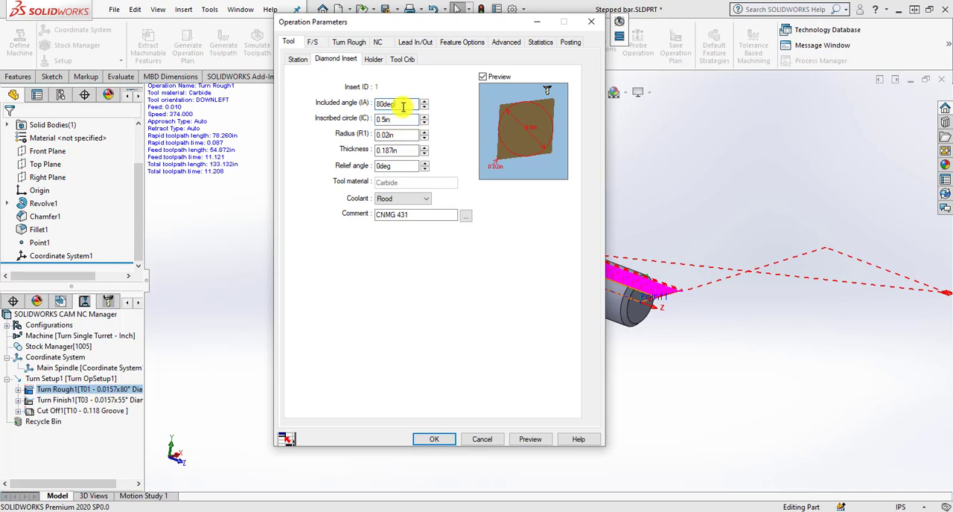
# Review the roughing tool's holder and the first, max and final cut amounts, and accept the operation parameters.
pyautogui.click(373, 59)
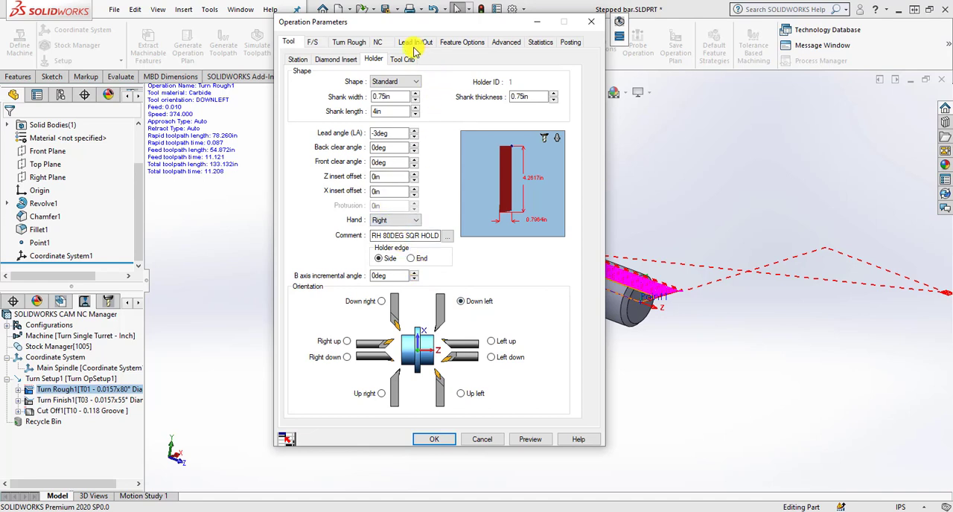
pyautogui.click(356, 42)
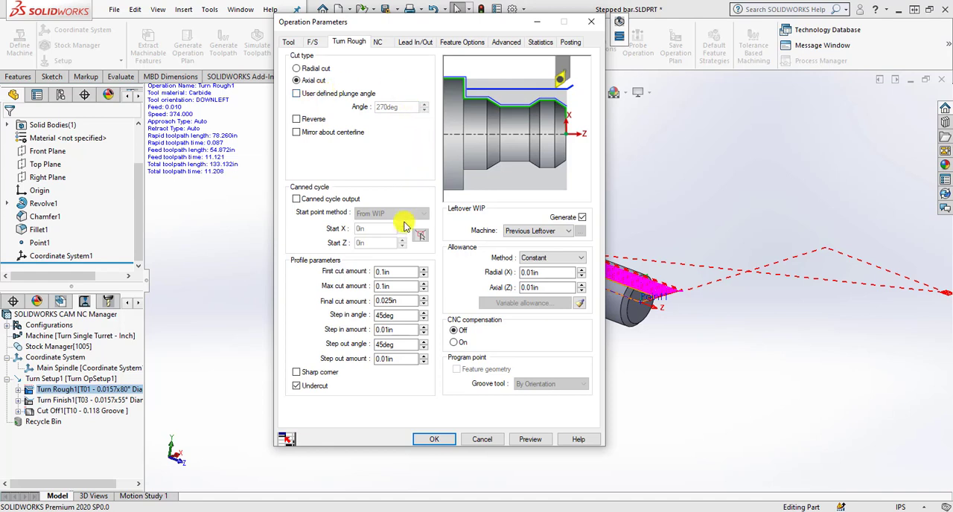
pyautogui.click(398, 273)
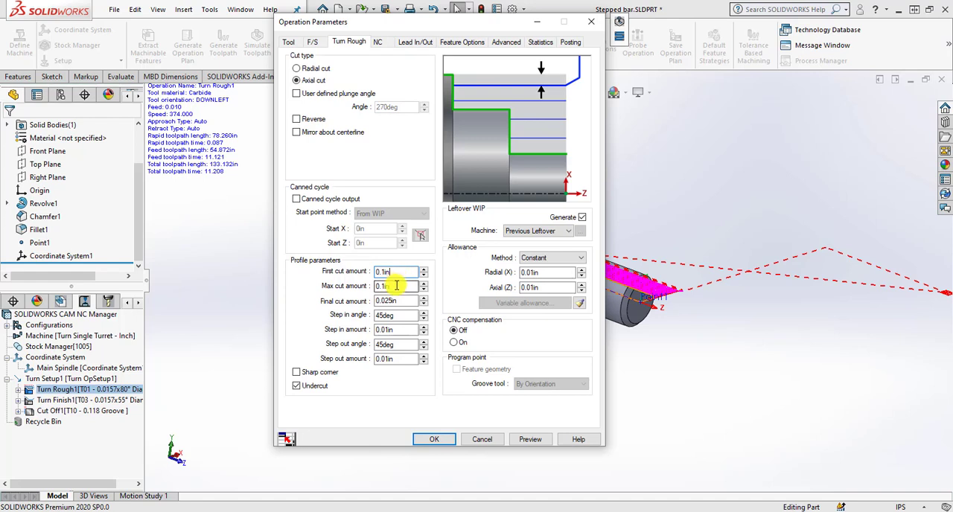
pyautogui.click(396, 286)
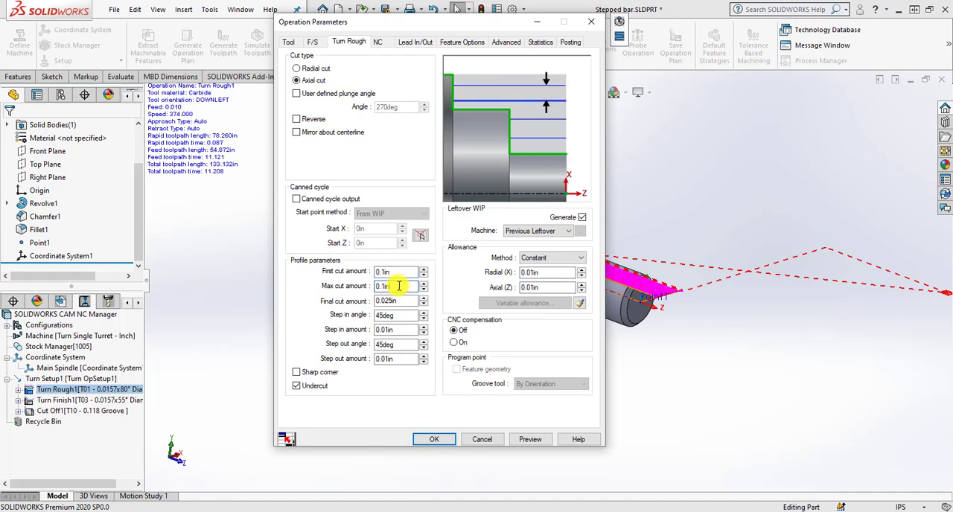
pyautogui.click(400, 300)
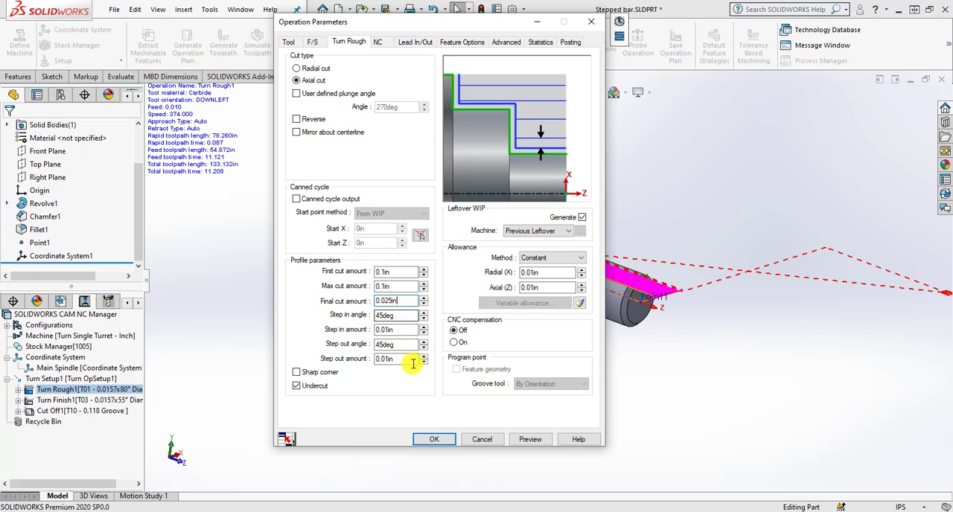
pyautogui.click(434, 440)
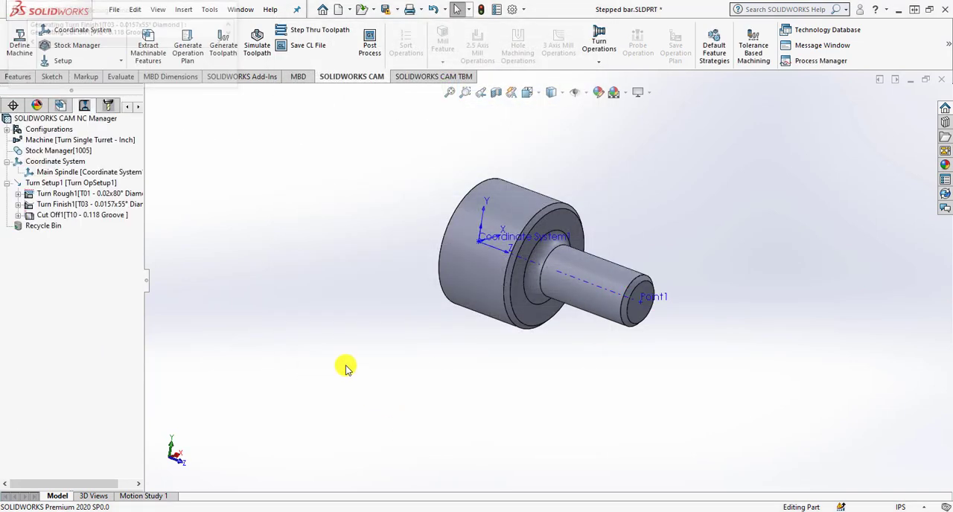
# Edit the Turn Finish operation's definition and set its diamond insert's nose radius to 0.02 in.
pyautogui.click(83, 204)
pyautogui.click(90, 194)
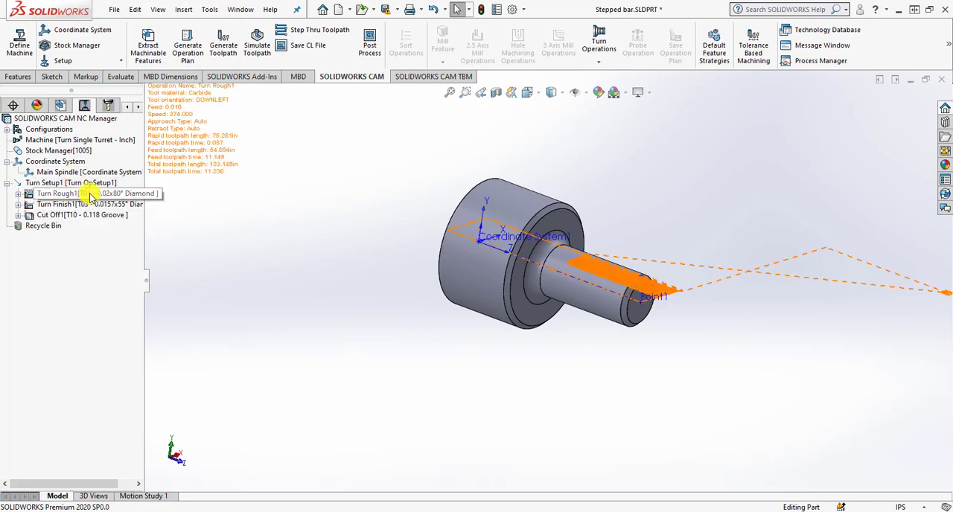
pyautogui.click(90, 204)
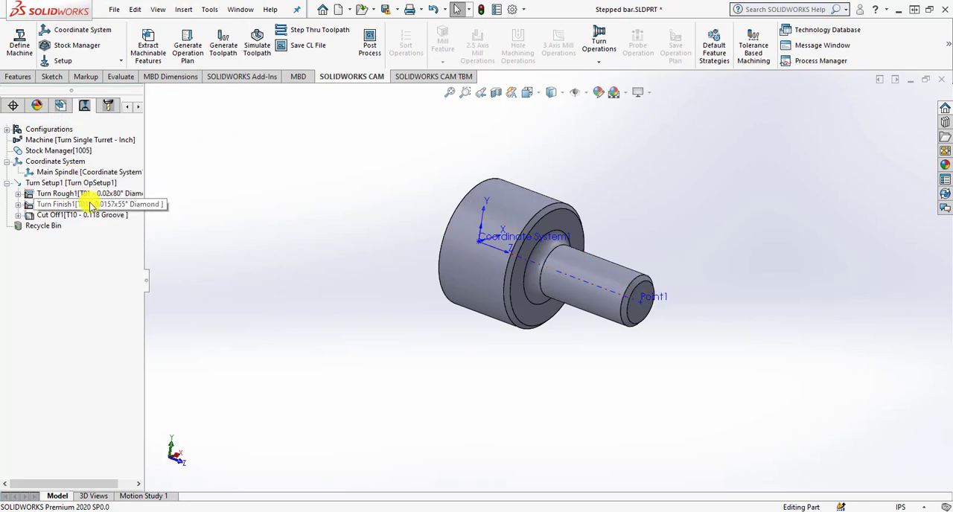
pyautogui.rightClick(91, 204)
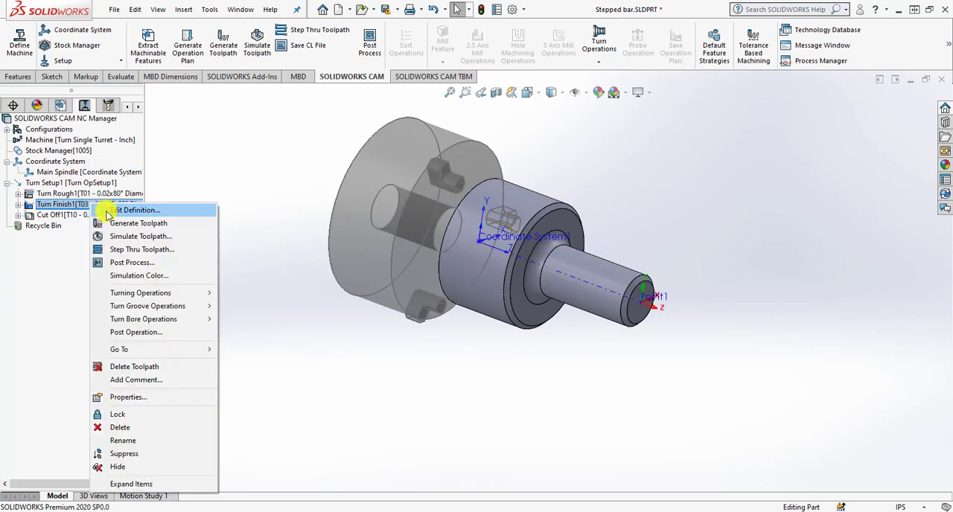
pyautogui.click(138, 222)
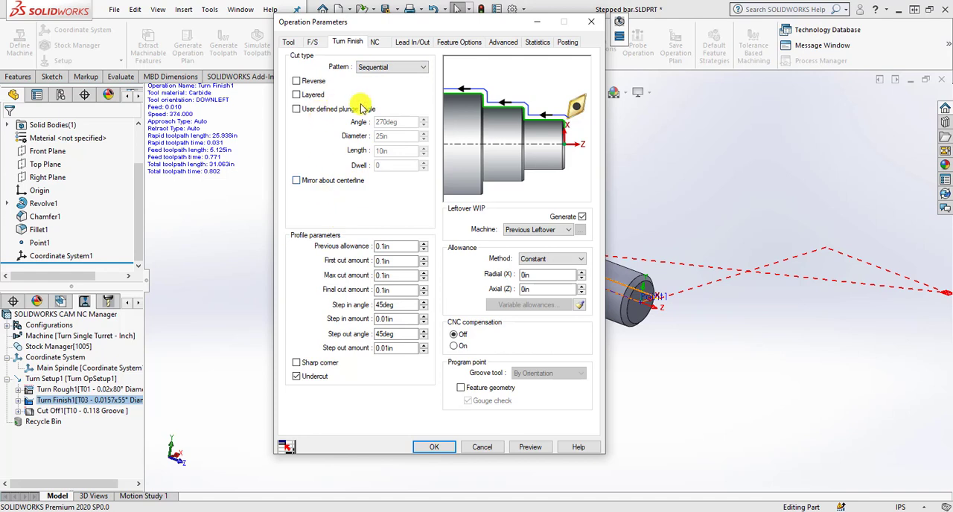
pyautogui.click(290, 43)
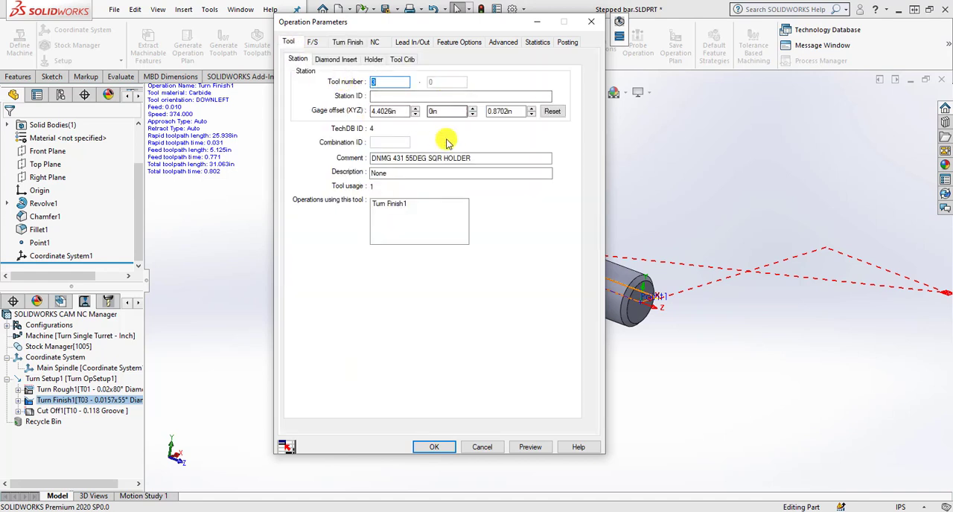
pyautogui.click(339, 60)
pyautogui.doubleClick(398, 133)
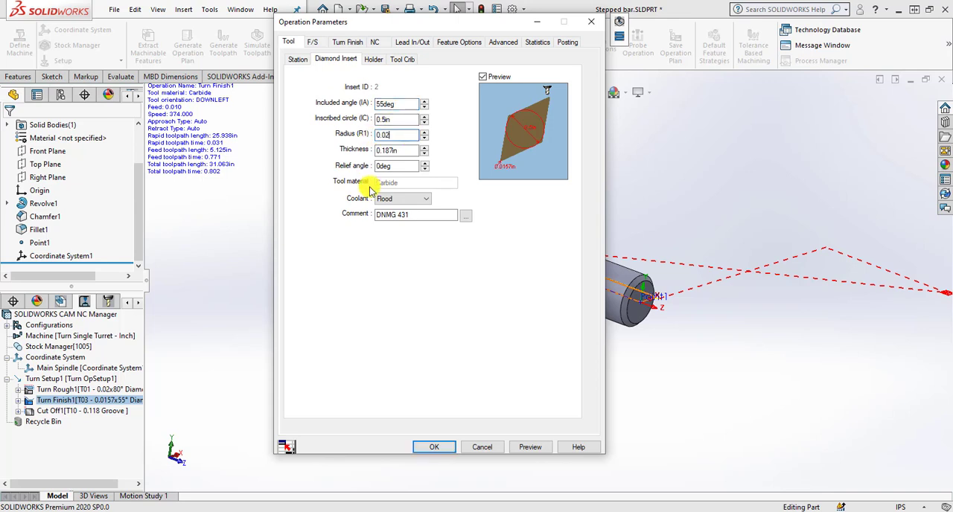
pyautogui.write('0.02')
pyautogui.click(399, 120)
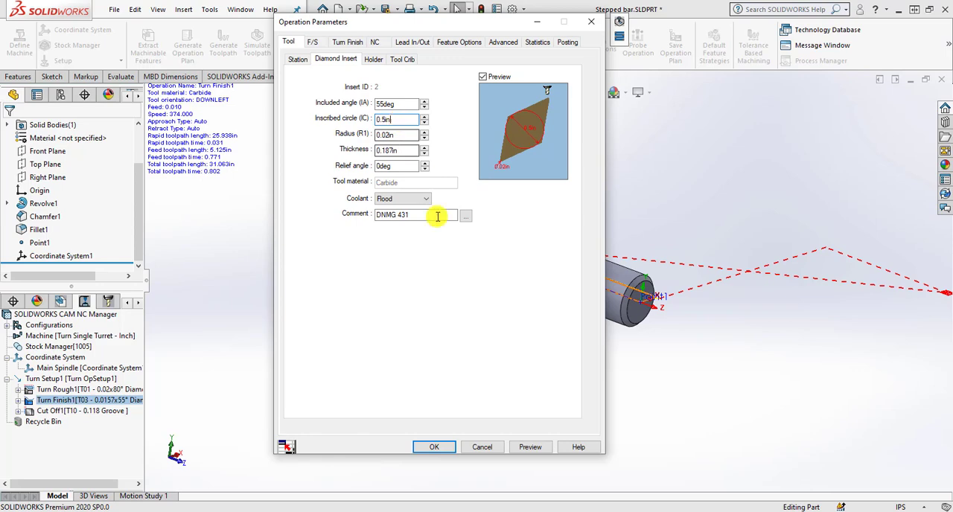
pyautogui.click(434, 448)
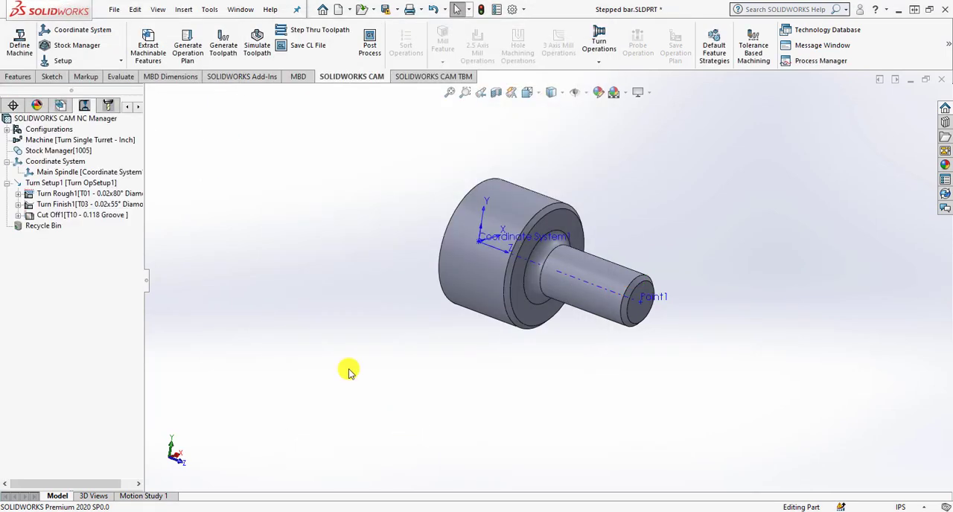
# Review the groove insert settings in the Cut Off operation's definition and close it.
pyautogui.click(95, 214)
pyautogui.rightClick(101, 218)
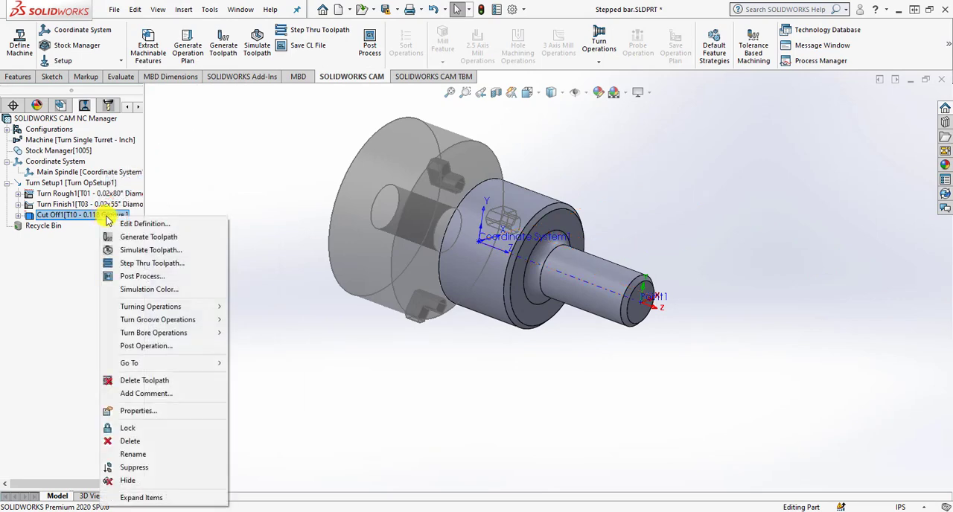
pyautogui.click(123, 221)
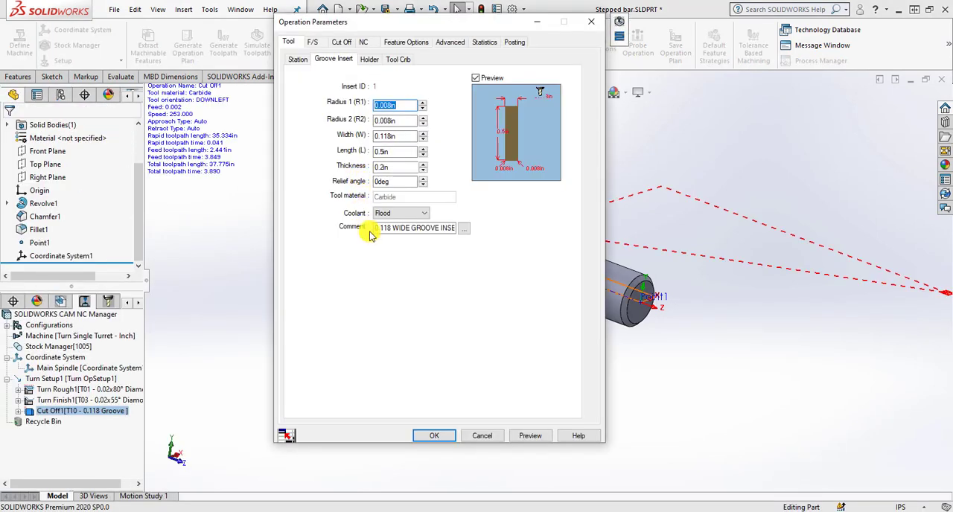
pyautogui.click(432, 437)
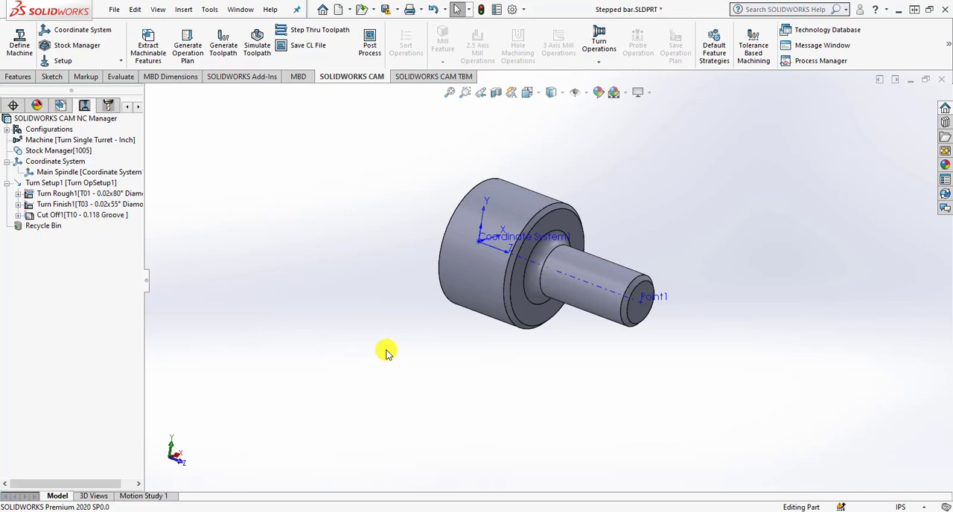
# Simulate the toolpaths of all turning operations to the end, inspect the machined part and close the simulation.
pyautogui.click(257, 58)
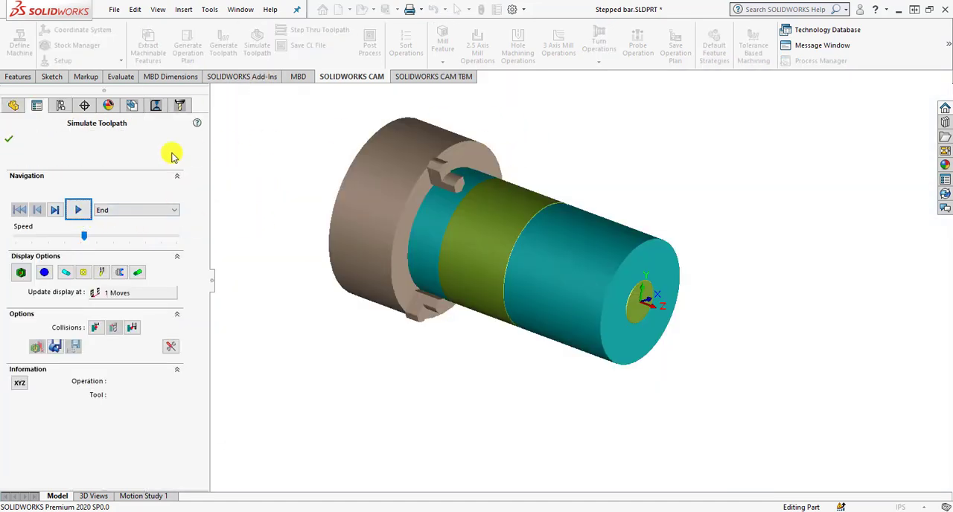
pyautogui.click(78, 210)
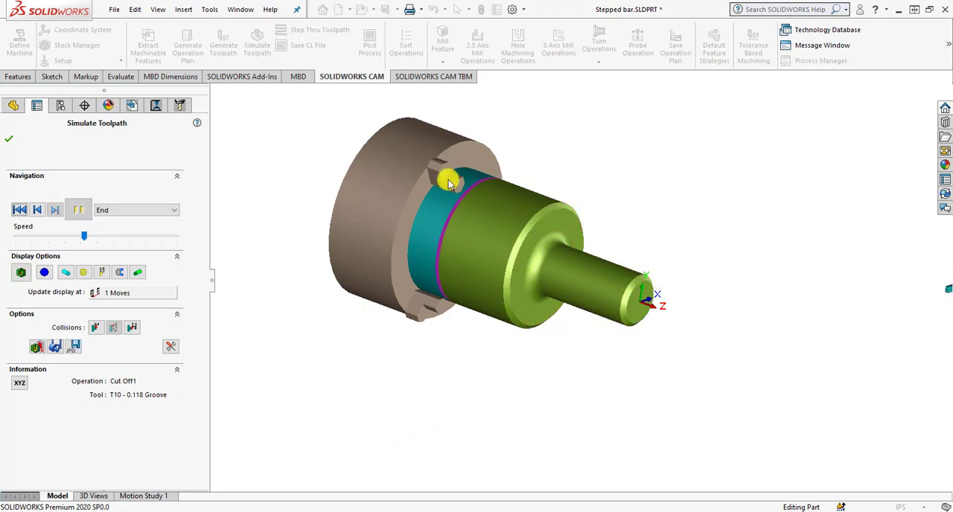
pyautogui.moveTo(661, 315); pyautogui.dragTo(652, 351, button='middle')
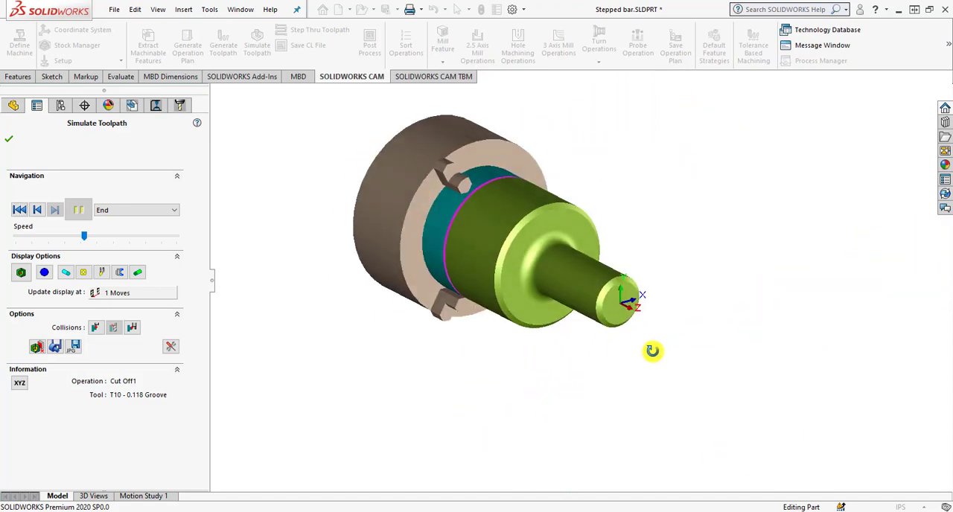
pyautogui.click(9, 139)
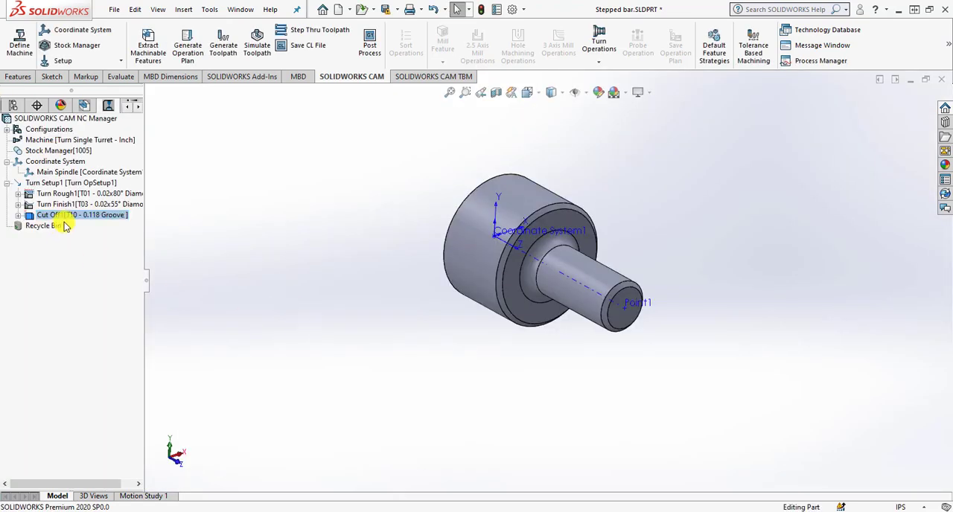
# Start Step Through Toolpath for the Turn Finish operation and inspect its path closely around the small shaft's end.
pyautogui.click(84, 205)
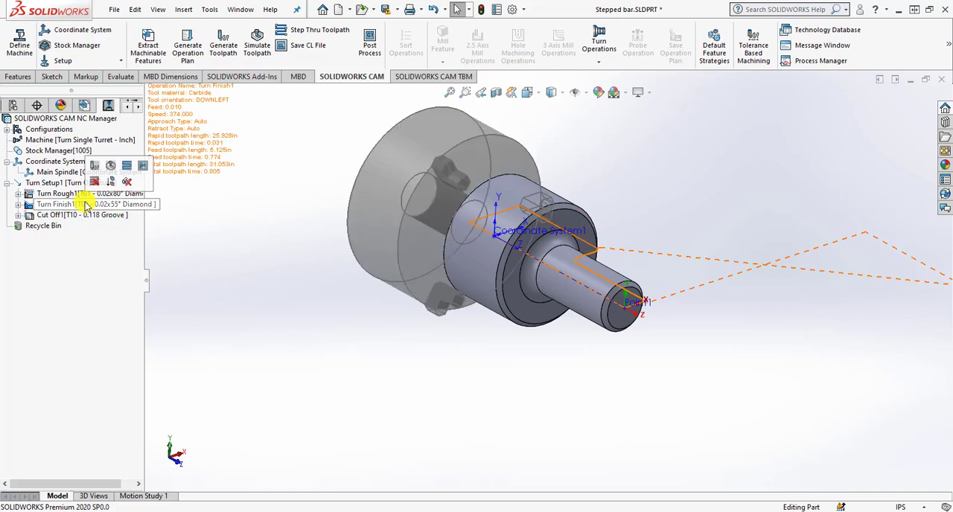
pyautogui.rightClick(86, 205)
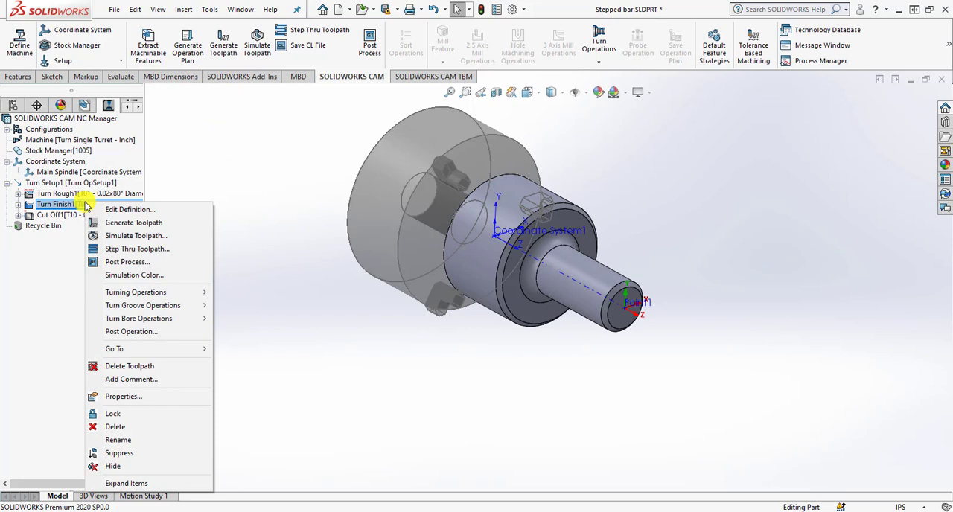
pyautogui.click(113, 250)
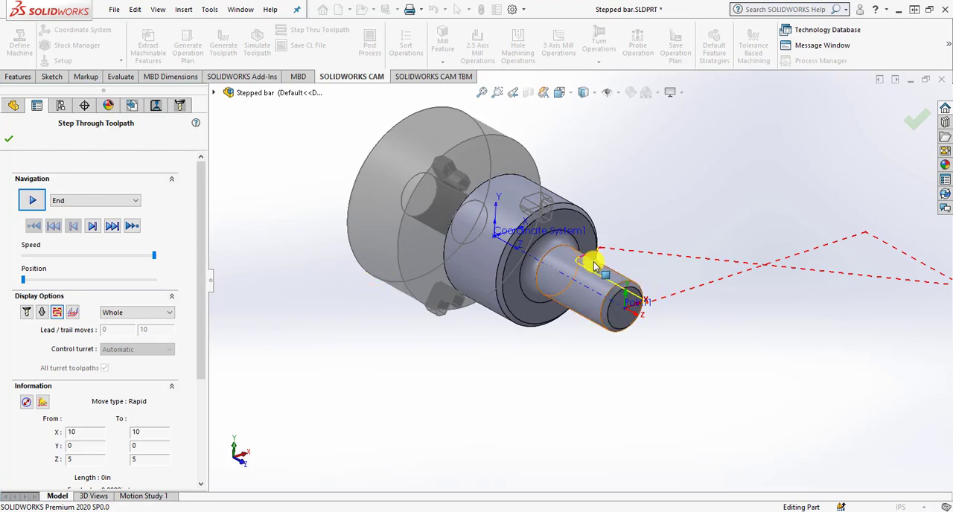
pyautogui.scroll(-2, 614, 298)
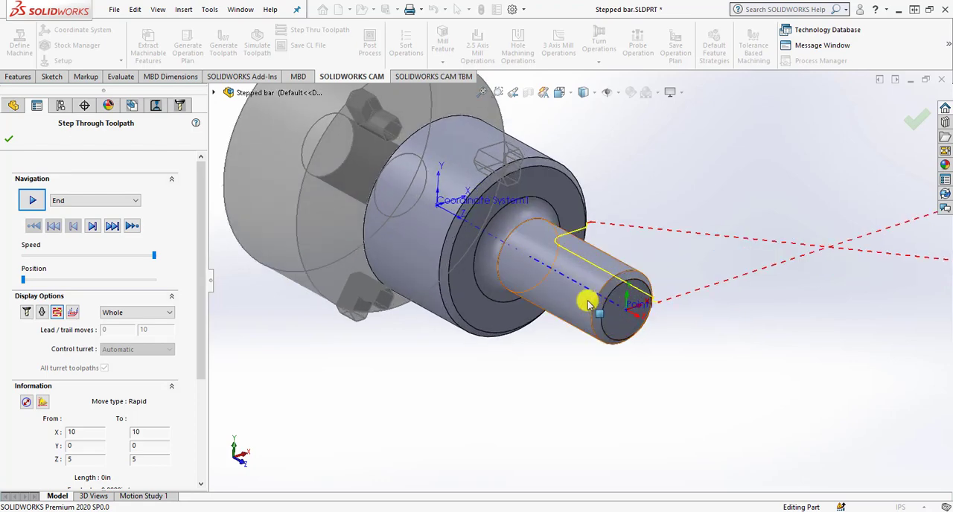
pyautogui.moveTo(588, 303); pyautogui.dragTo(616, 351, button='middle')
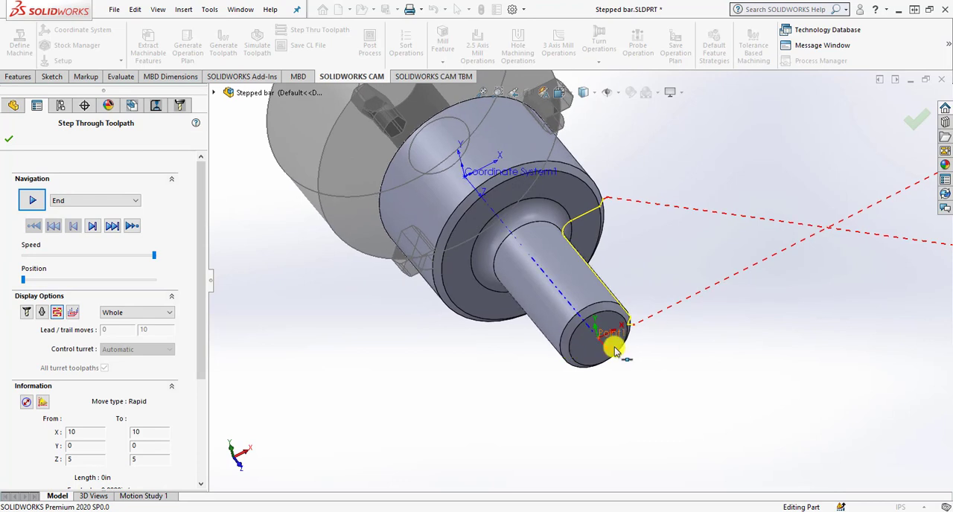
pyautogui.scroll(-4, 615, 352)
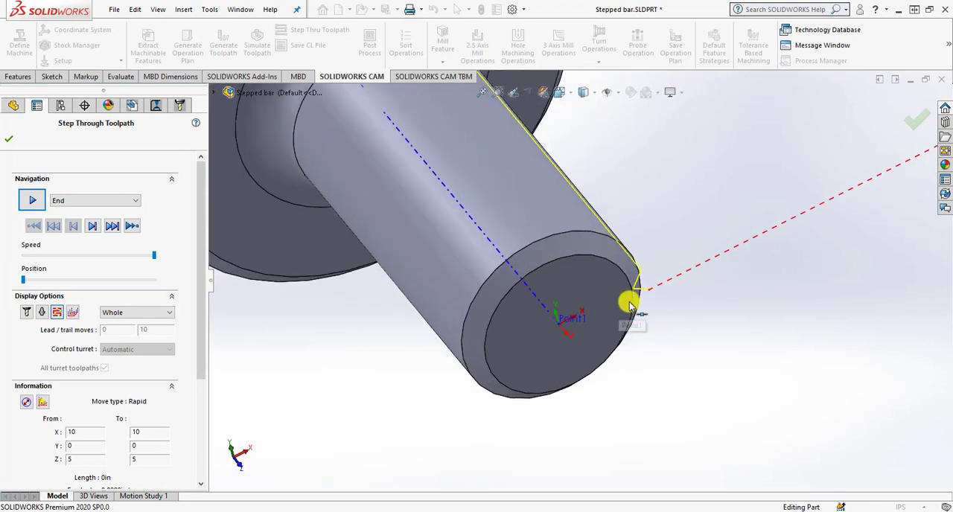
# Reduce the playback speed and step the Turn Finish toolpath move by move through its approach and along the small shaft's end chamfer.
pyautogui.click(94, 228)
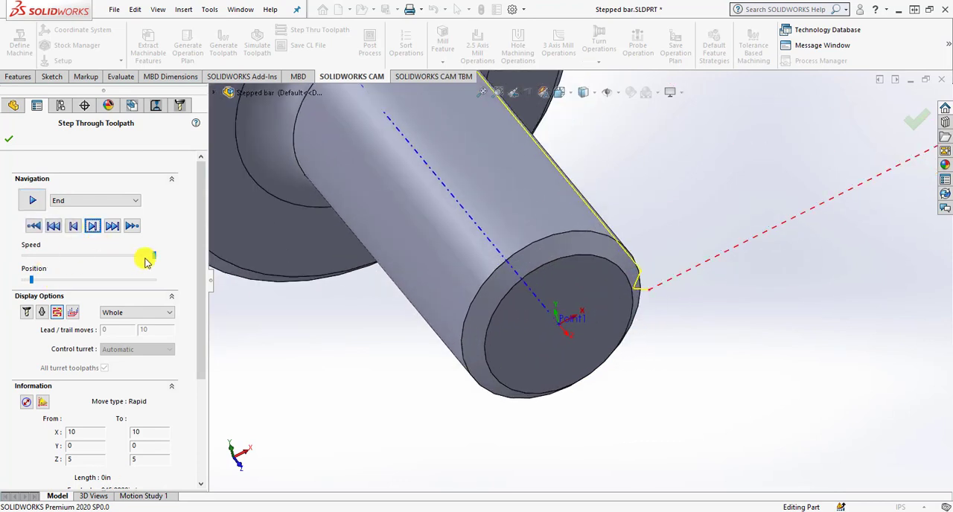
pyautogui.moveTo(154, 256); pyautogui.dragTo(129, 260)
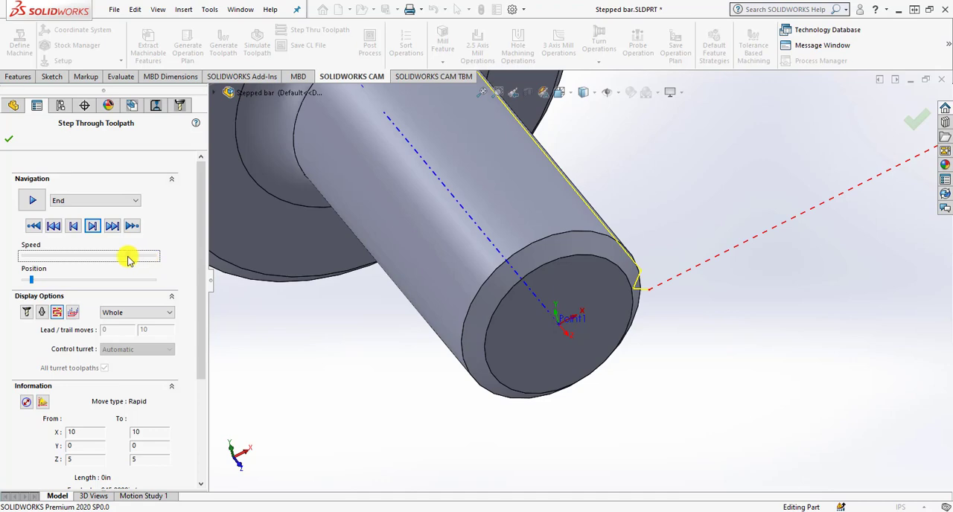
pyautogui.click(93, 226)
pyautogui.moveTo(373, 295); pyautogui.dragTo(513, 257, button='middle')
pyautogui.scroll(-2, 600, 327)
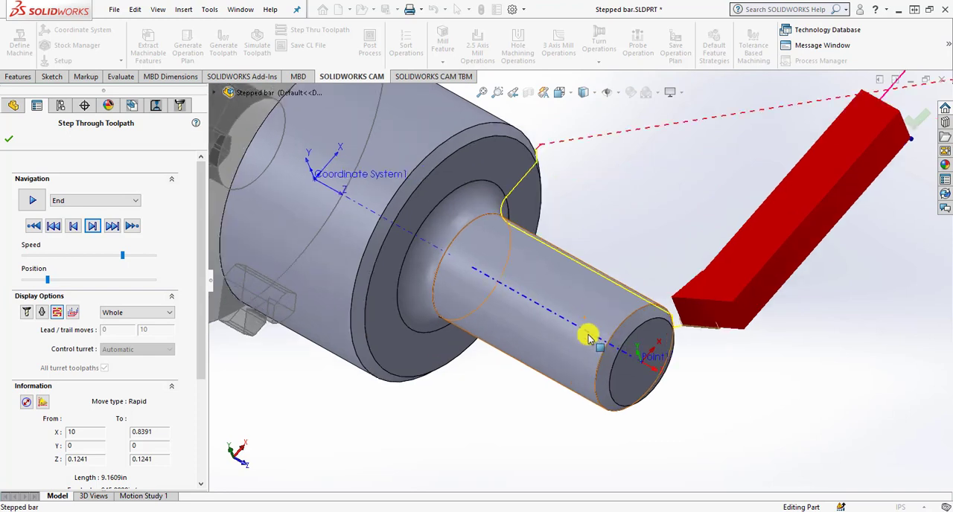
pyautogui.click(91, 226)
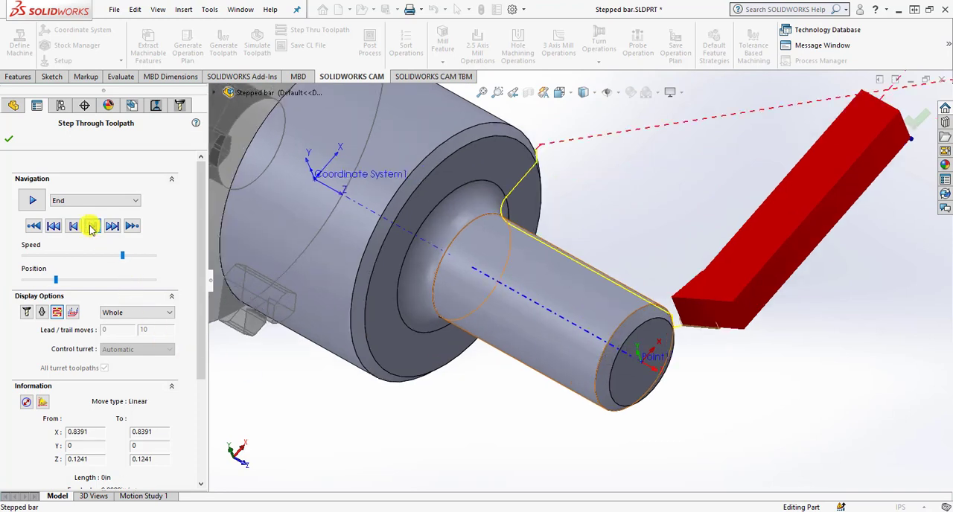
pyautogui.click(91, 227)
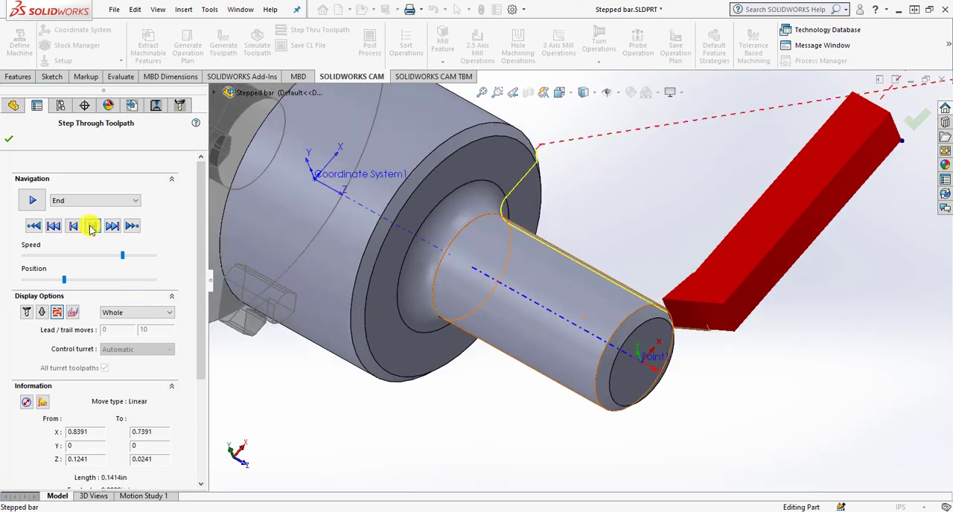
pyautogui.click(91, 227)
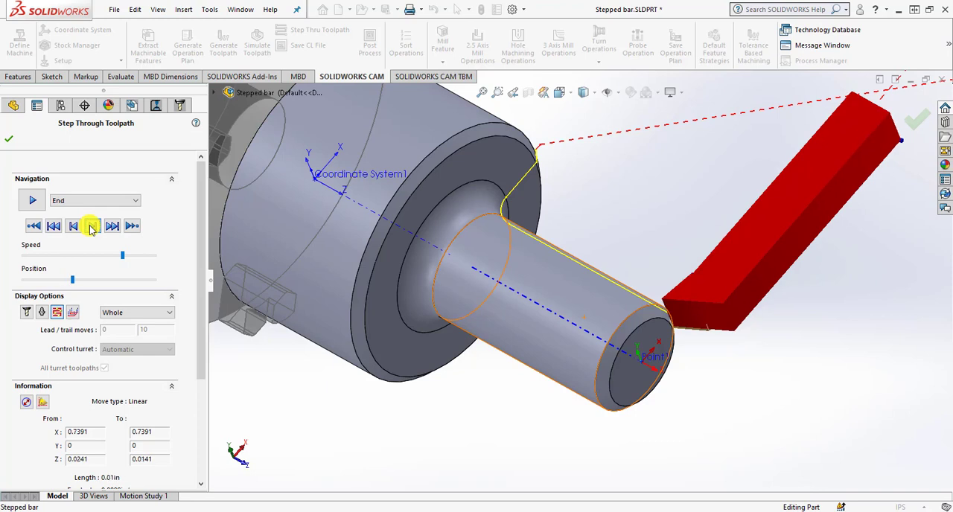
pyautogui.click(90, 226)
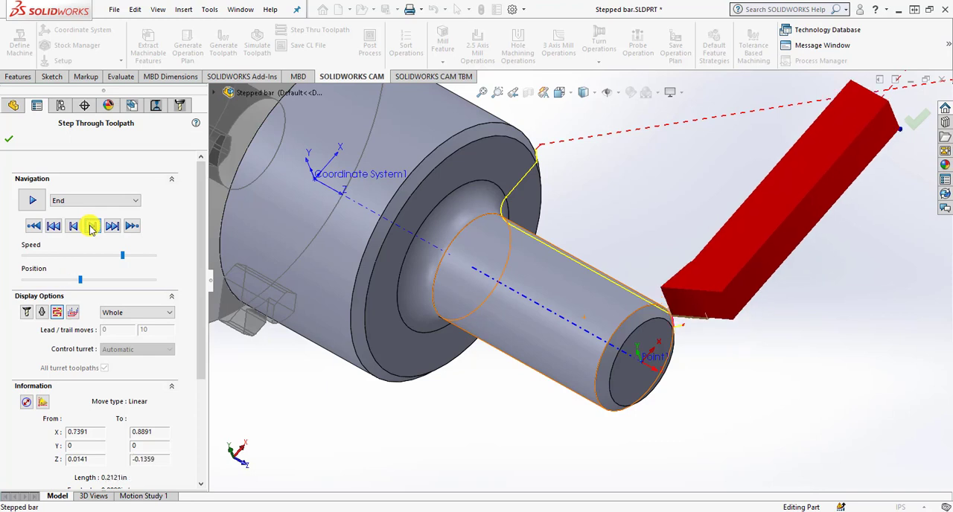
# Step the Turn Finish toolpath along the shaft, fillet and shoulder chamfer to its final retract, and close the step-through.
pyautogui.click(91, 227)
pyautogui.click(91, 227)
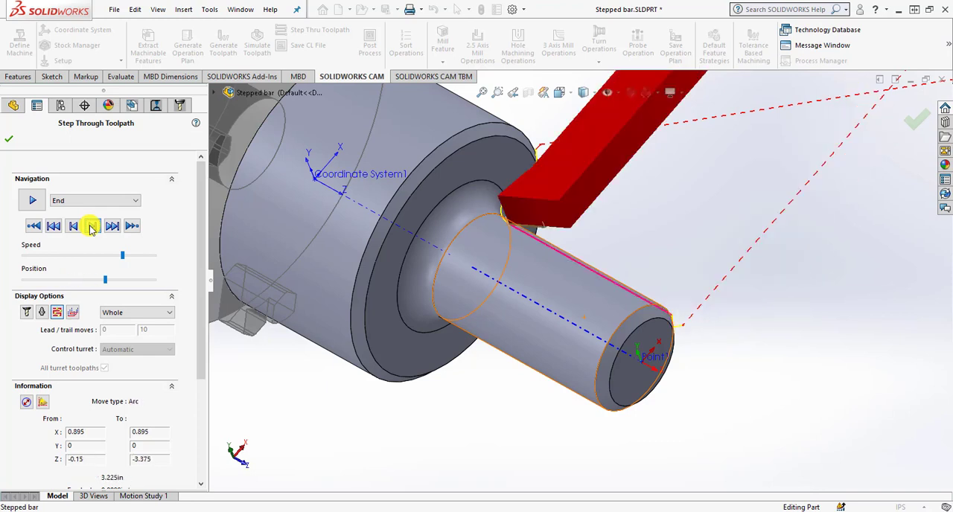
pyautogui.click(91, 226)
pyautogui.click(91, 227)
pyautogui.click(91, 227)
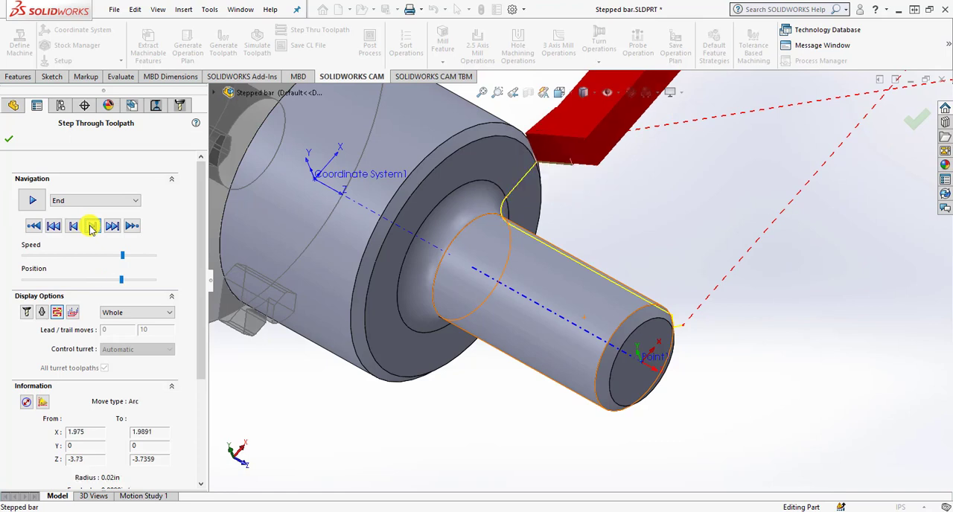
pyautogui.click(90, 227)
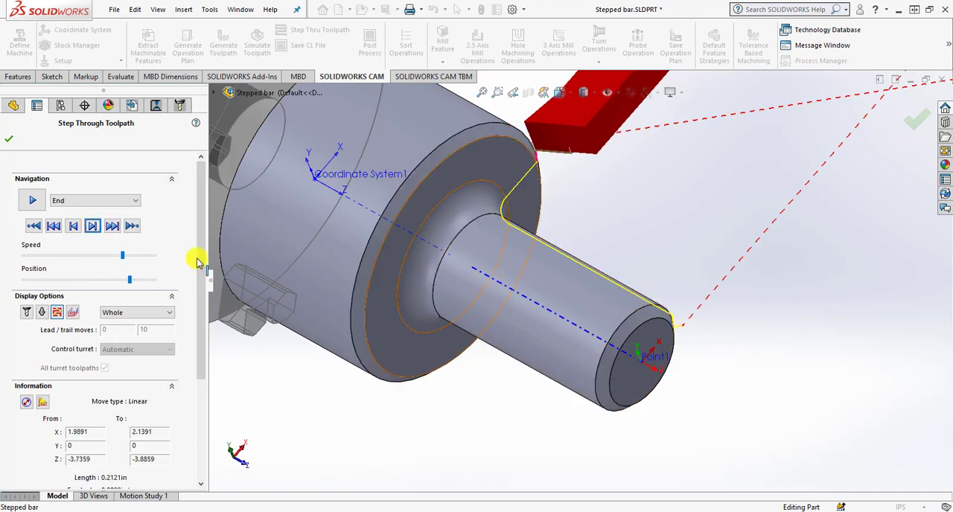
pyautogui.click(91, 227)
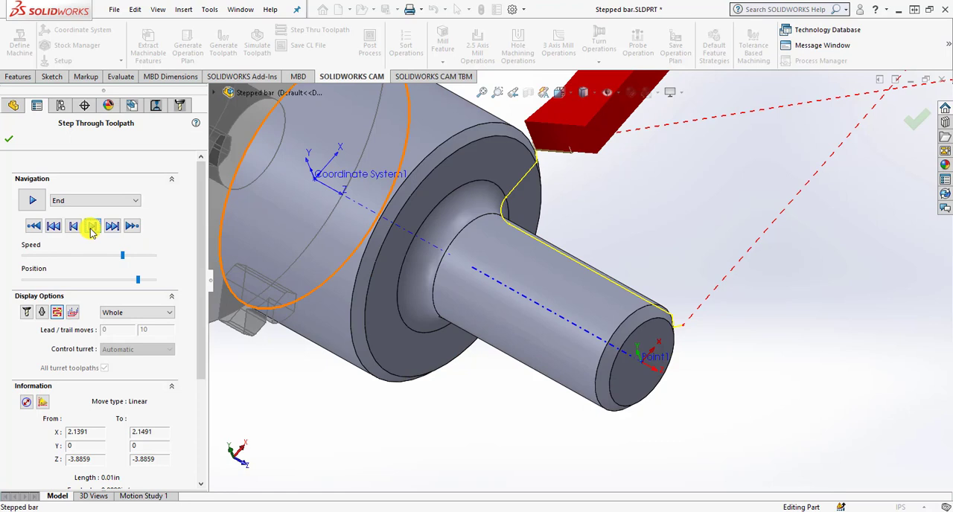
pyautogui.click(91, 228)
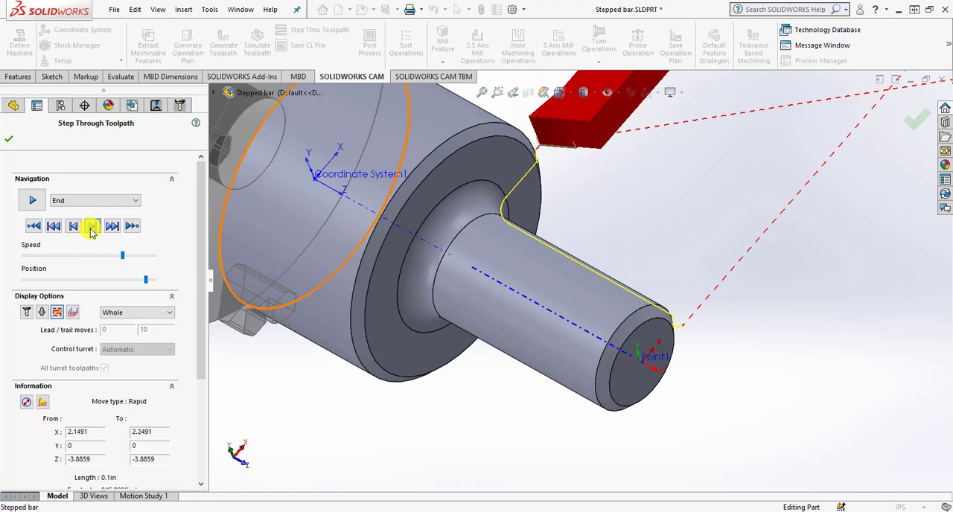
pyautogui.click(91, 228)
pyautogui.scroll(3, 504, 253)
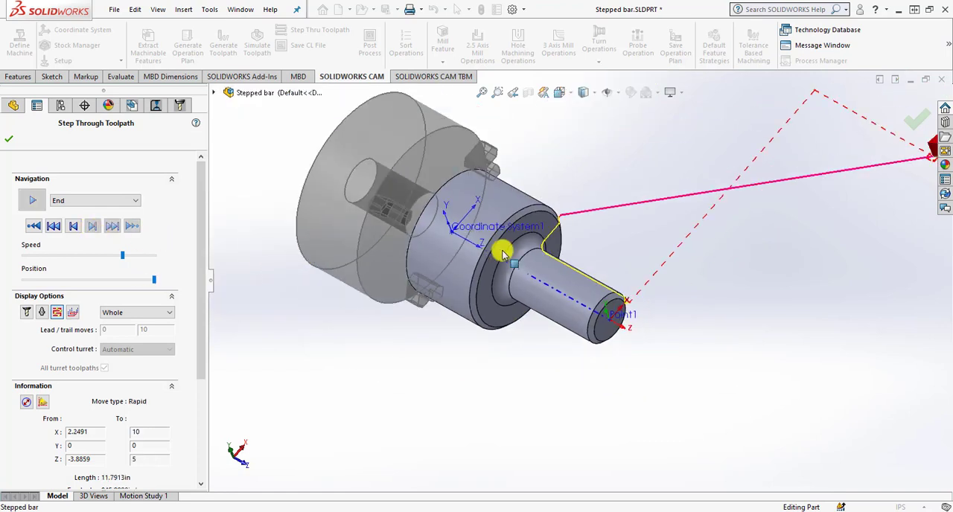
pyautogui.scroll(2, 504, 253)
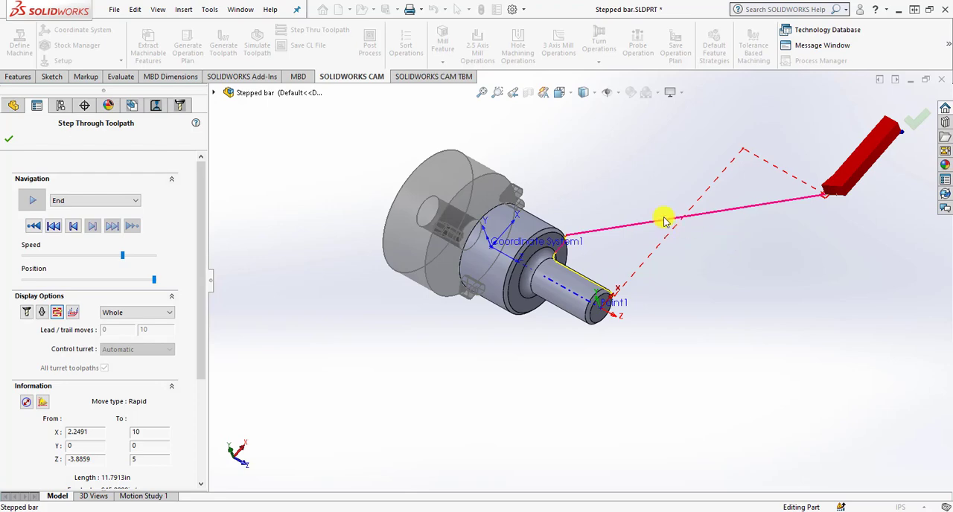
pyautogui.click(9, 138)
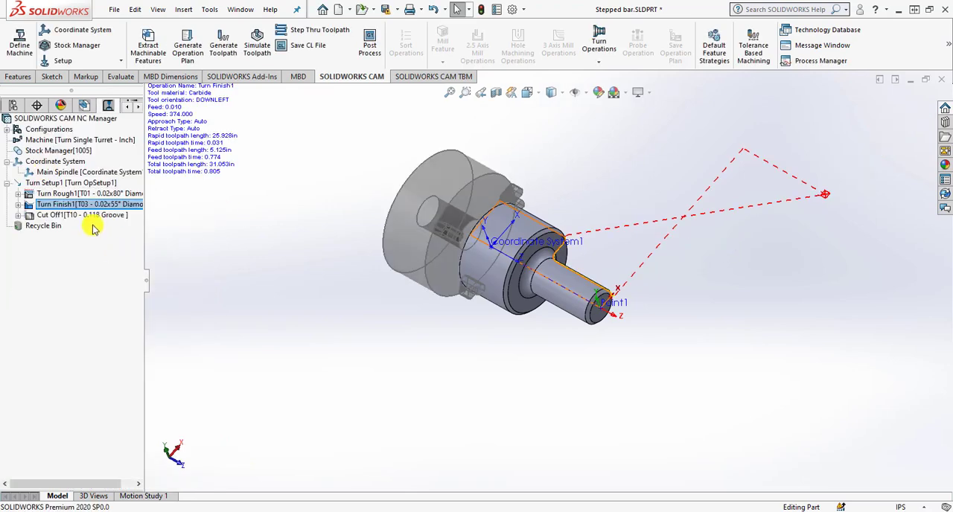
# Start Step Through Toolpath for the Cut Off operation at a reduced speed and compare its move coordinates in both tool reference modes.
pyautogui.click(95, 215)
pyautogui.rightClick(96, 216)
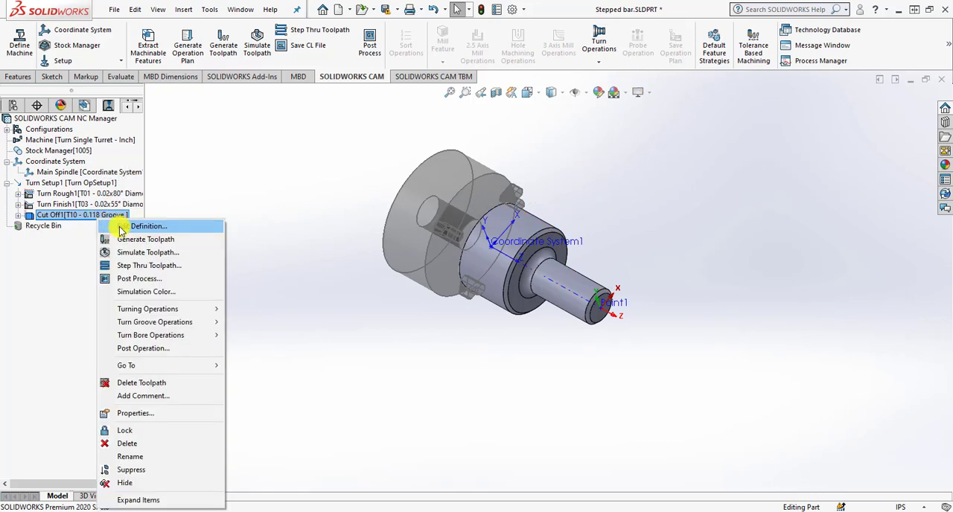
pyautogui.click(149, 265)
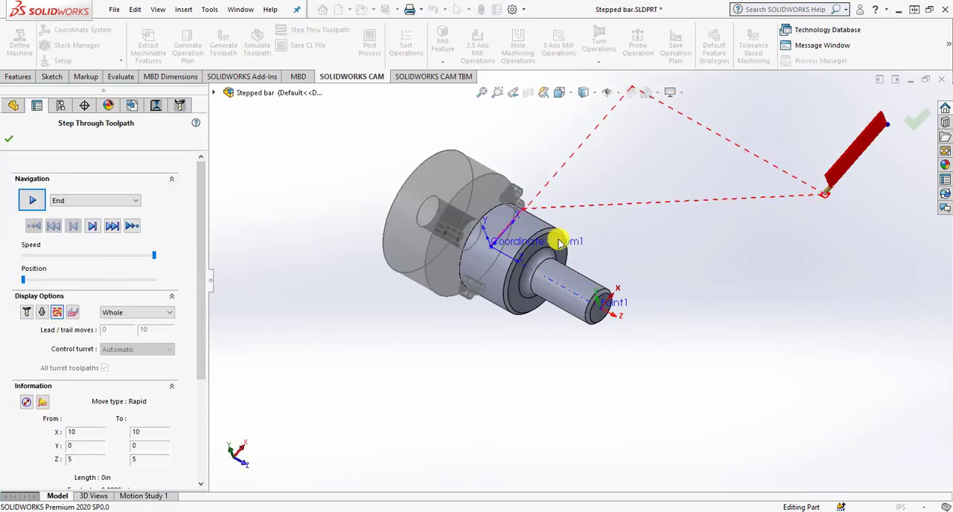
pyautogui.click(154, 256)
pyautogui.moveTo(153, 256); pyautogui.dragTo(111, 256)
pyautogui.click(45, 403)
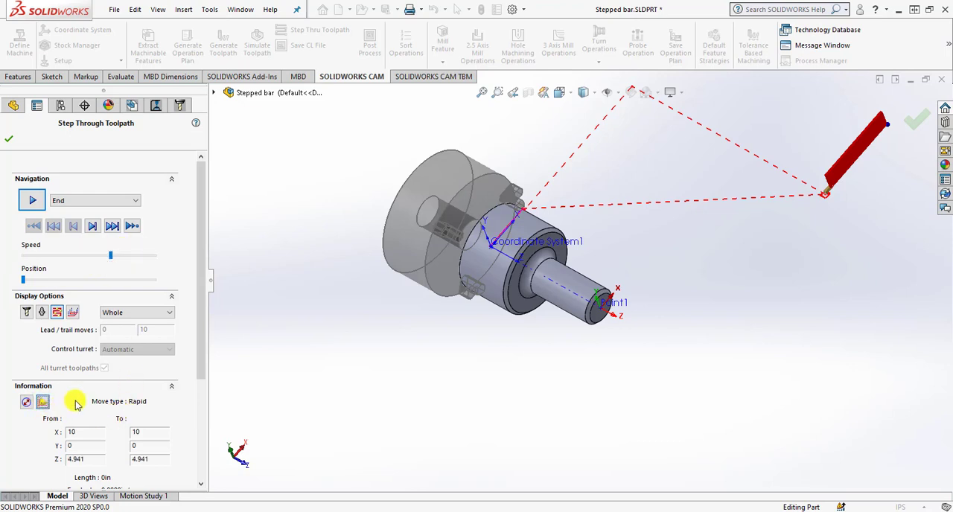
pyautogui.click(45, 403)
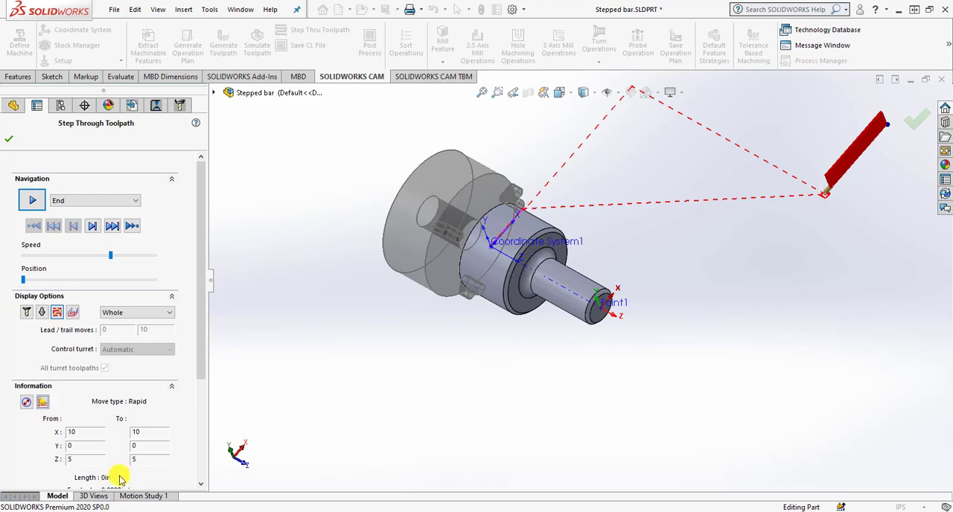
# Step the Cut Off toolpath move by move from its start position through the parting cut to the final retract.
pyautogui.click(91, 229)
pyautogui.click(92, 230)
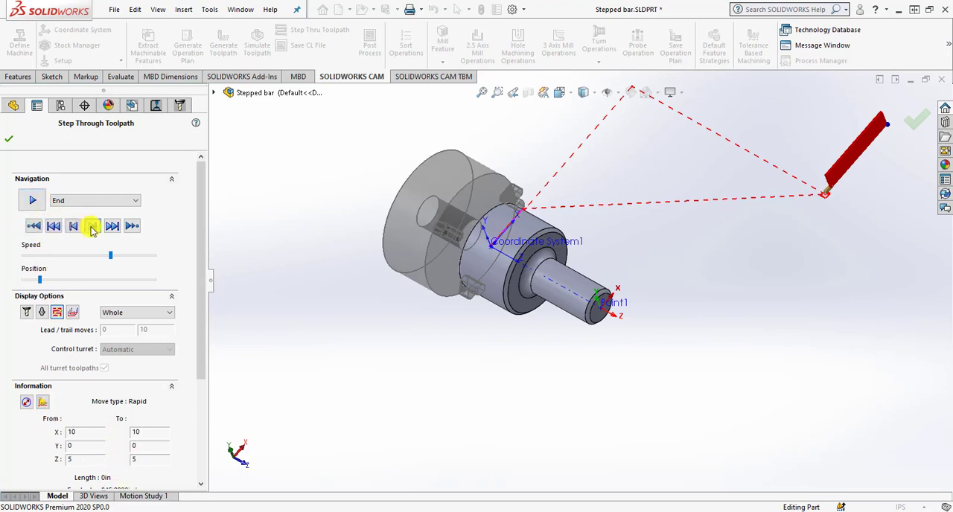
pyautogui.click(92, 230)
pyautogui.click(92, 229)
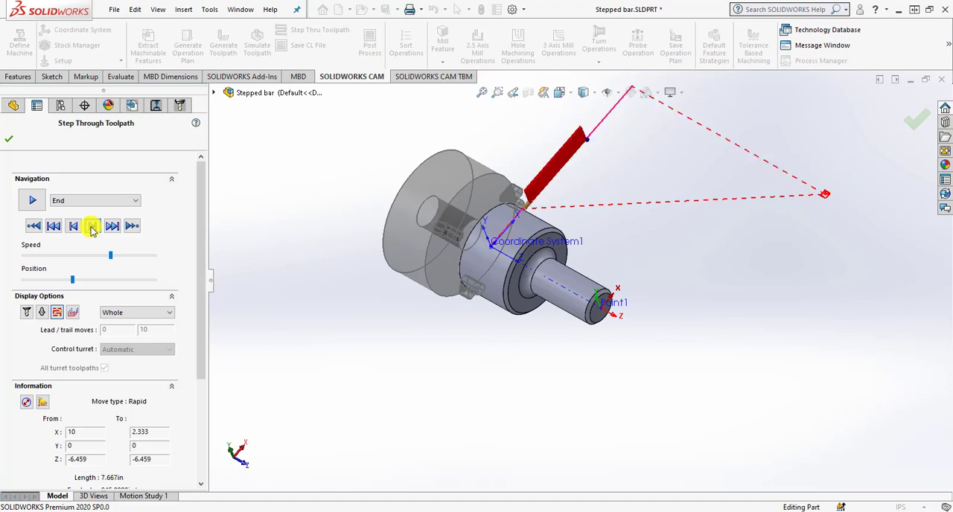
pyautogui.click(92, 230)
pyautogui.click(91, 229)
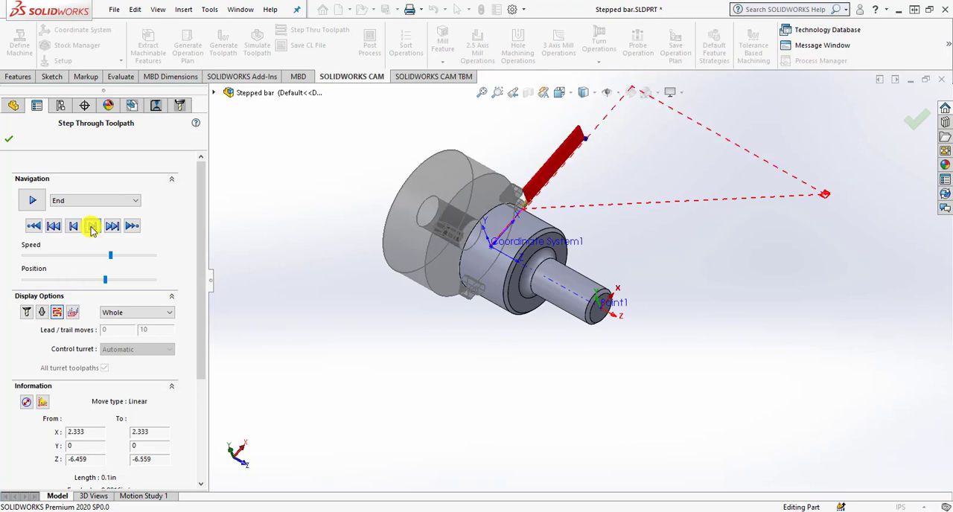
pyautogui.click(92, 230)
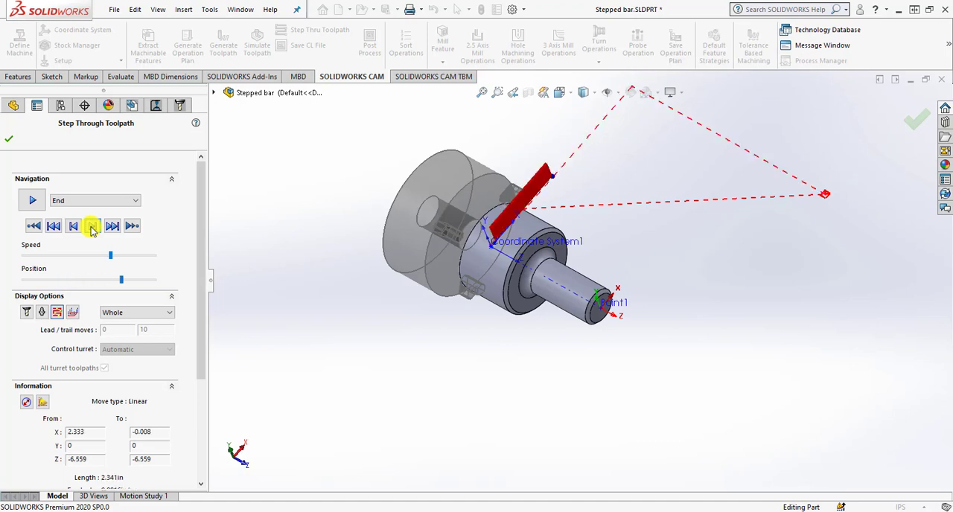
pyautogui.click(91, 229)
pyautogui.click(92, 230)
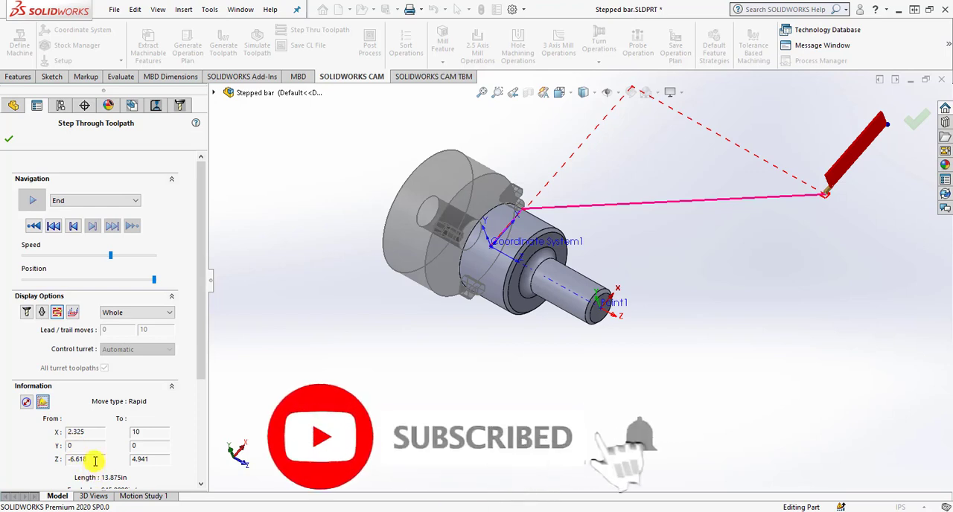
# Replay the Cut Off toolpath from its start to the parting cut, inspect the groove tool from behind the part and close the step-through.
pyautogui.click(44, 403)
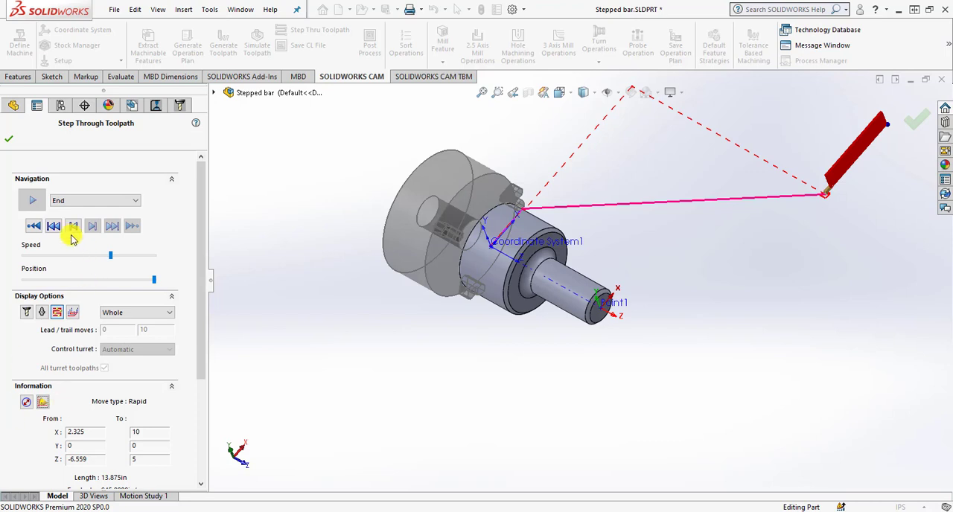
pyautogui.click(32, 226)
pyautogui.click(88, 229)
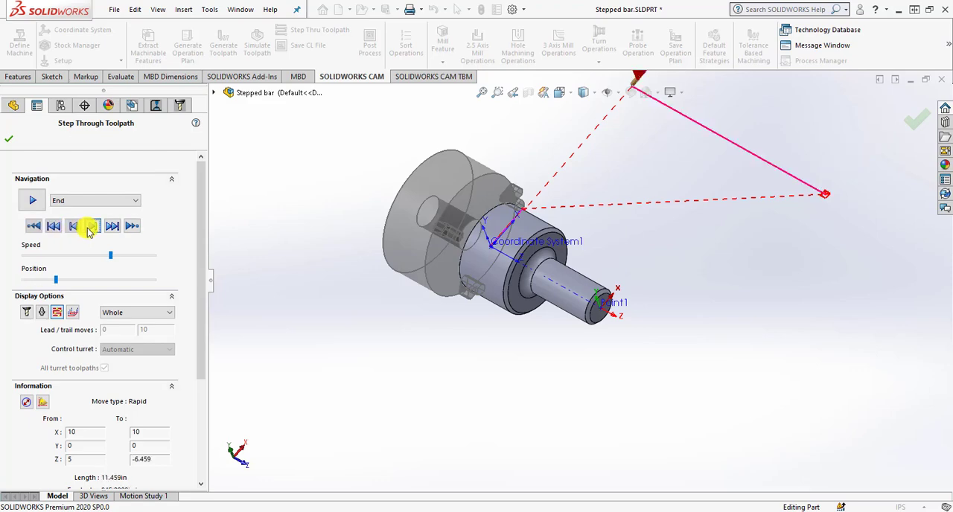
pyautogui.click(88, 229)
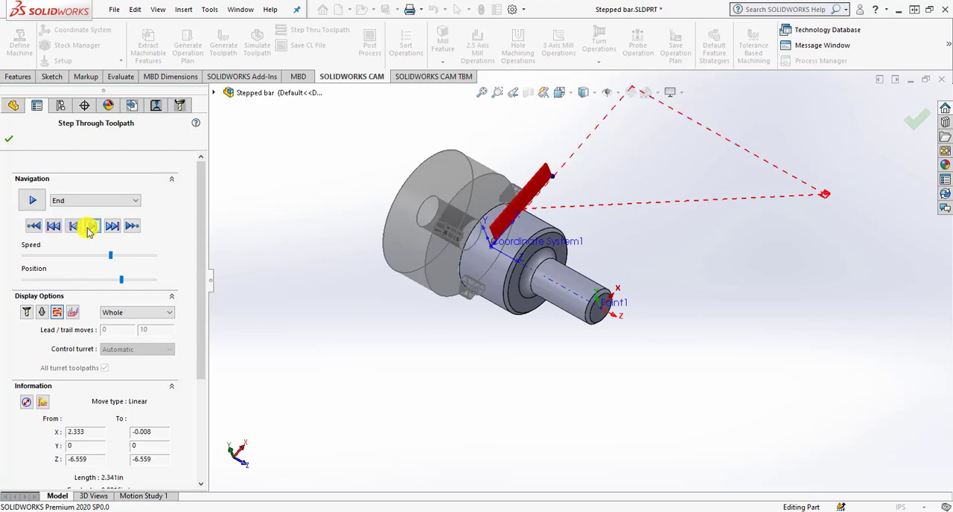
pyautogui.scroll(-3, 395, 239)
pyautogui.moveTo(466, 248); pyautogui.dragTo(641, 364, button='middle')
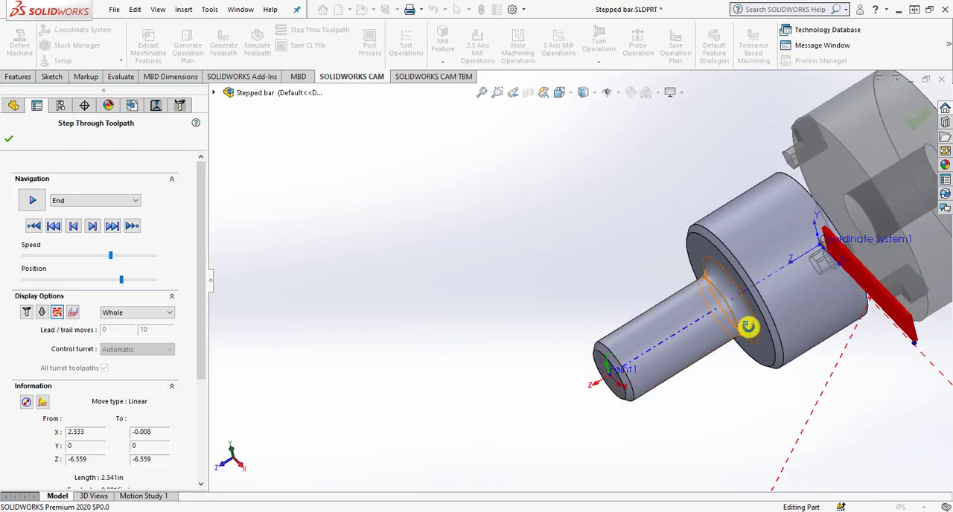
pyautogui.moveTo(750, 326); pyautogui.dragTo(847, 300, button='middle')
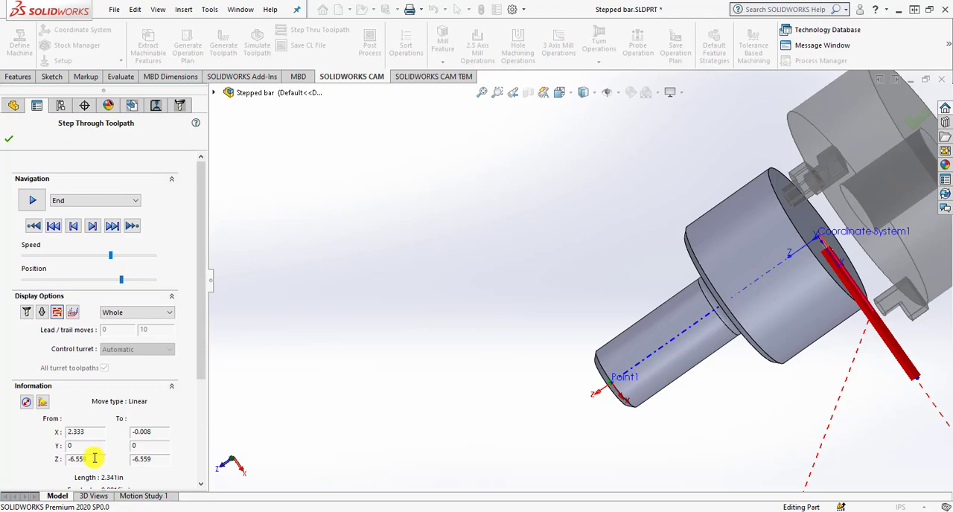
pyautogui.click(9, 139)
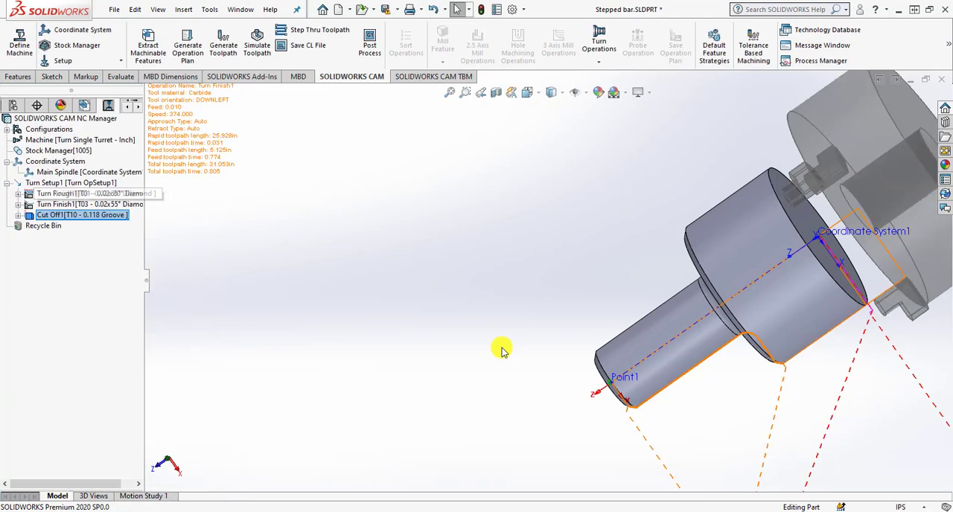
# Start post-processing the Turn Finish operation alone and save the output file as Stepped bar.txt in New folder.
pyautogui.scroll(3, 501, 350)
pyautogui.moveTo(507, 362); pyautogui.dragTo(662, 200, button='middle')
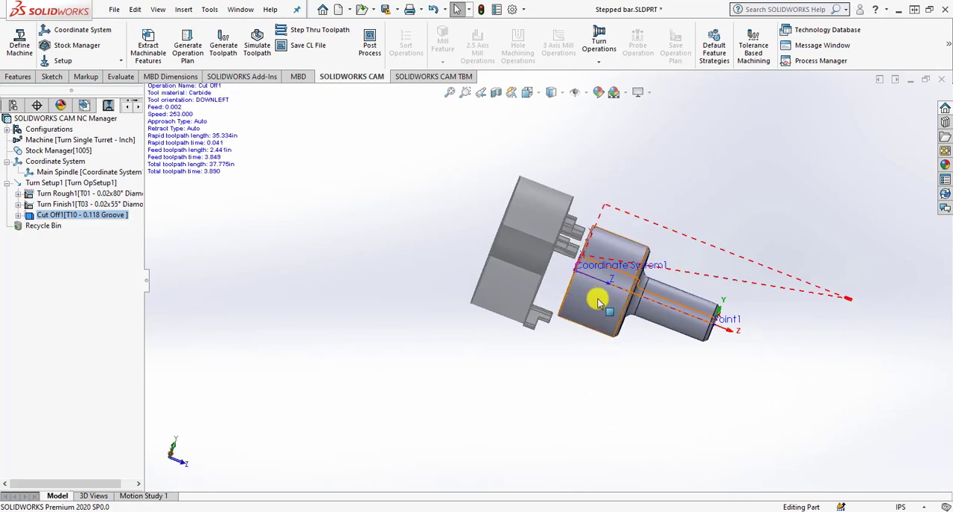
pyautogui.moveTo(599, 302); pyautogui.dragTo(592, 344, button='middle')
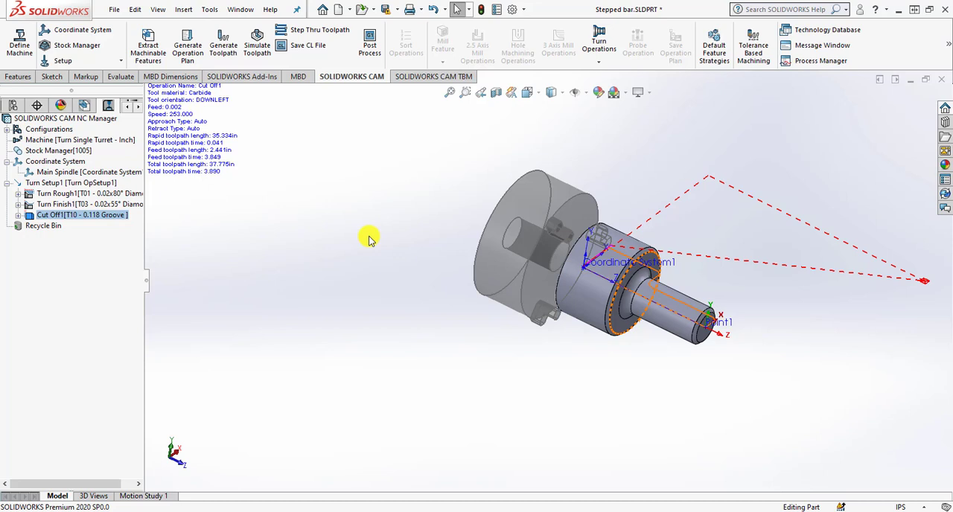
pyautogui.click(116, 205)
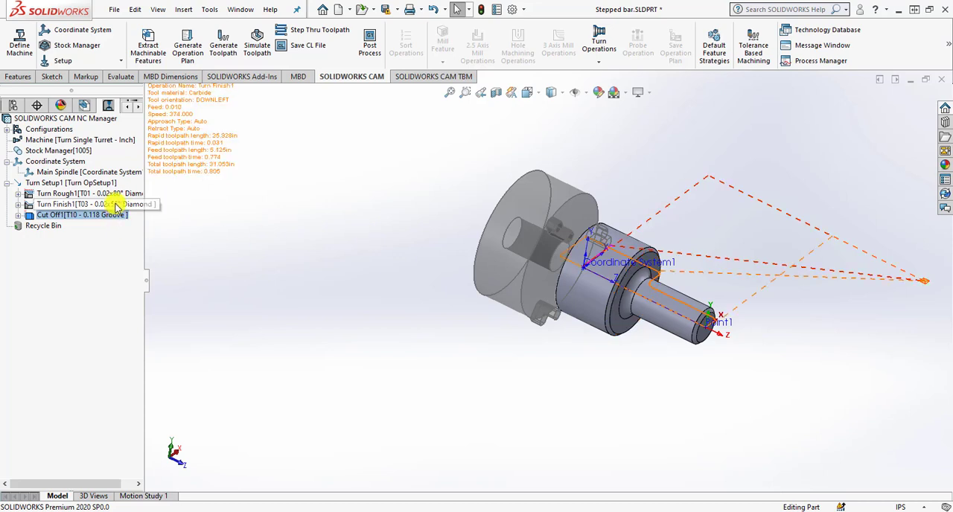
pyautogui.rightClick(115, 205)
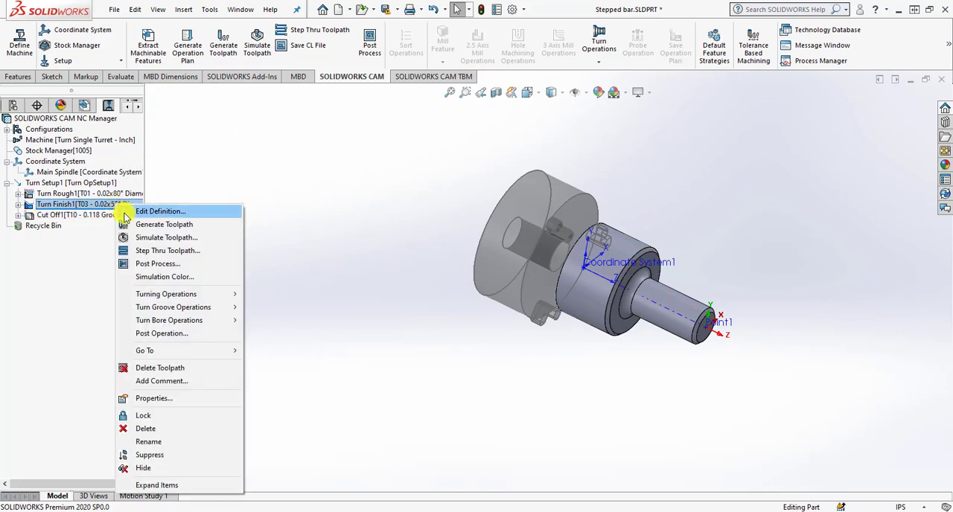
pyautogui.click(151, 265)
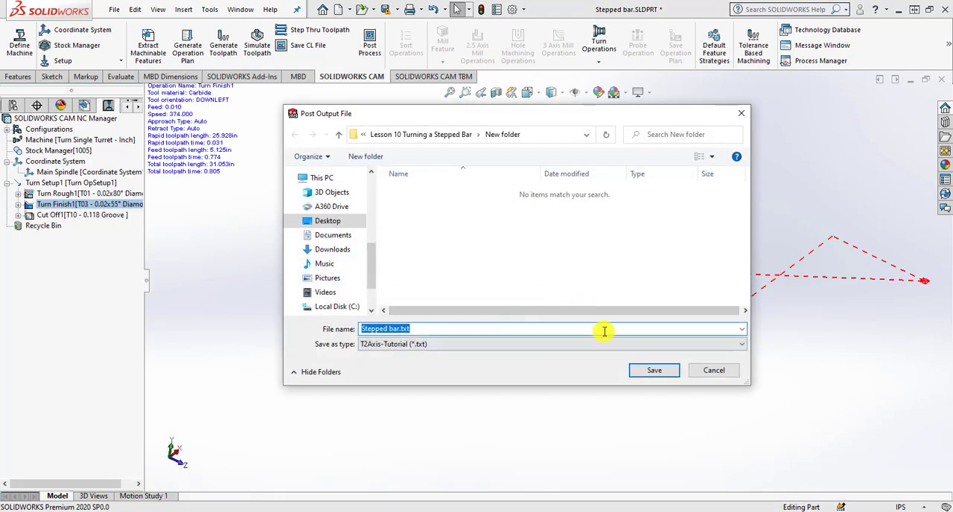
pyautogui.click(648, 374)
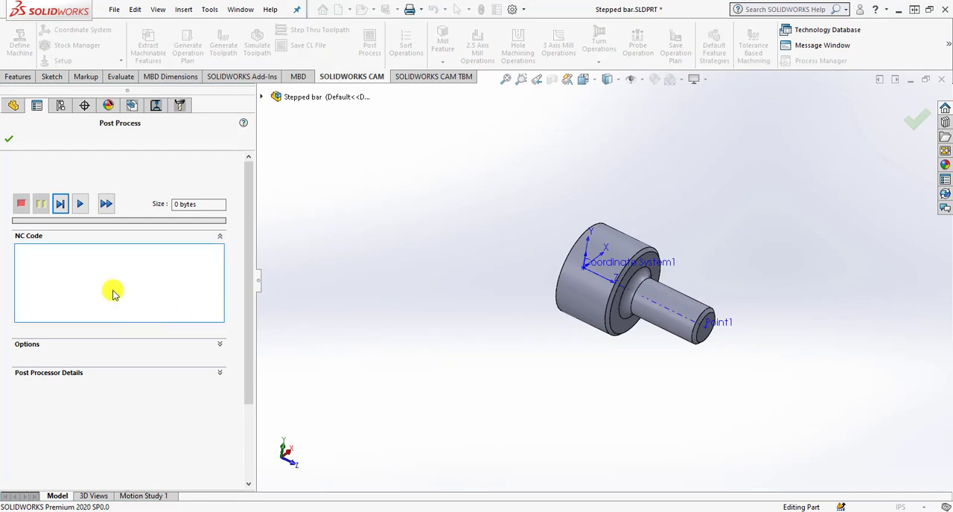
# Generate the Turn Finish NC code and open the G-code file in SOLIDWORKS CAM NC Editor.
pyautogui.click(80, 203)
pyautogui.click(70, 343)
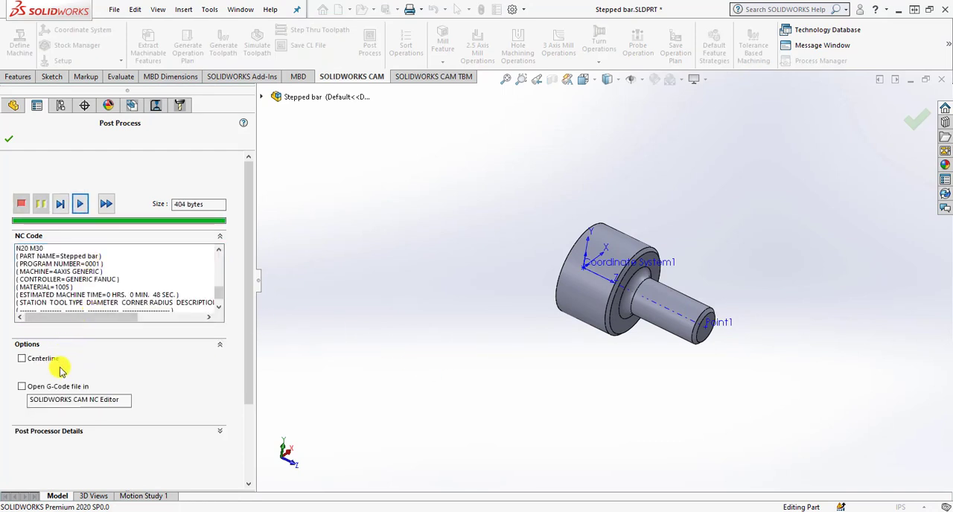
pyautogui.click(54, 387)
pyautogui.click(9, 141)
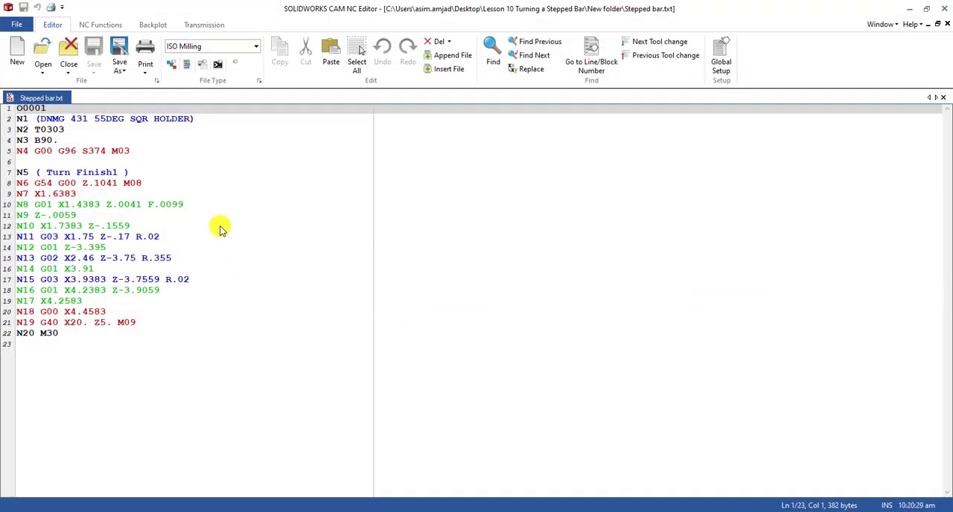
# Examine the posted Turn Finish code side by side with the toolpath on the part, and close the NC Editor.
pyautogui.moveTo(485, 8); pyautogui.dragTo(733, 23)
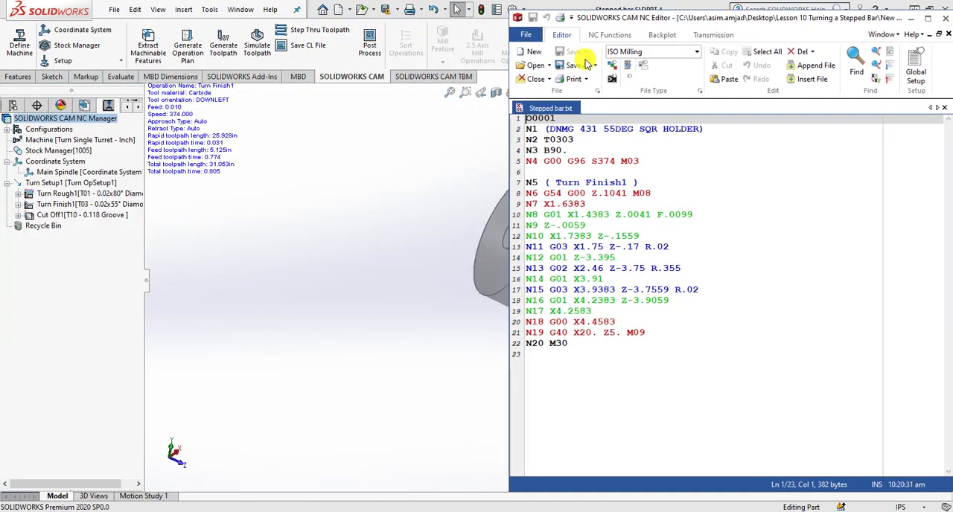
pyautogui.moveTo(665, 16); pyautogui.dragTo(290, 15)
pyautogui.scroll(4, 750, 300)
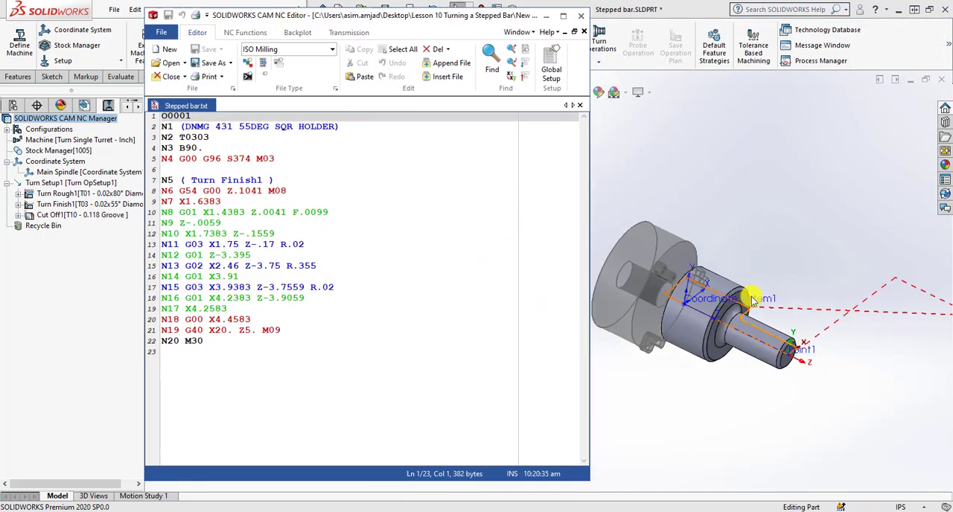
pyautogui.scroll(-2, 748, 300)
pyautogui.scroll(-2, 656, 301)
pyautogui.scroll(2, 656, 301)
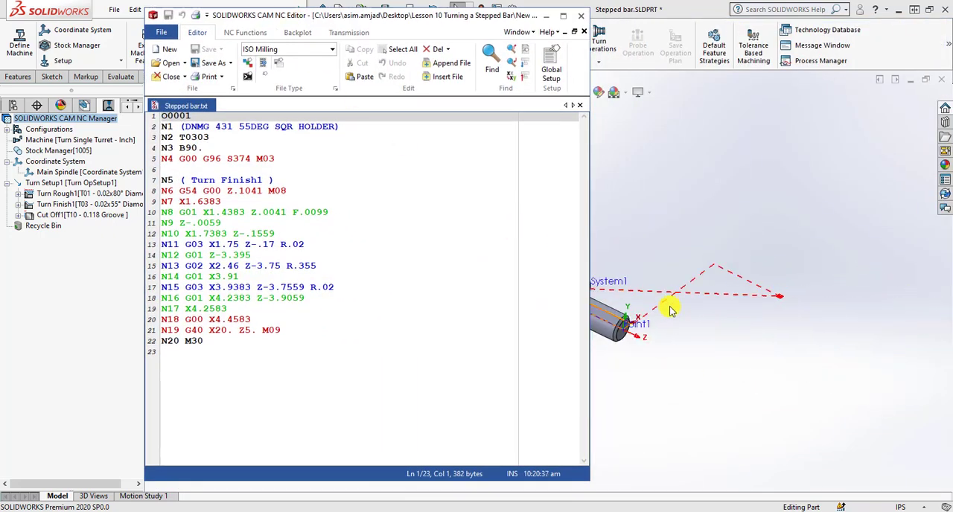
pyautogui.moveTo(435, 22); pyautogui.dragTo(299, 28)
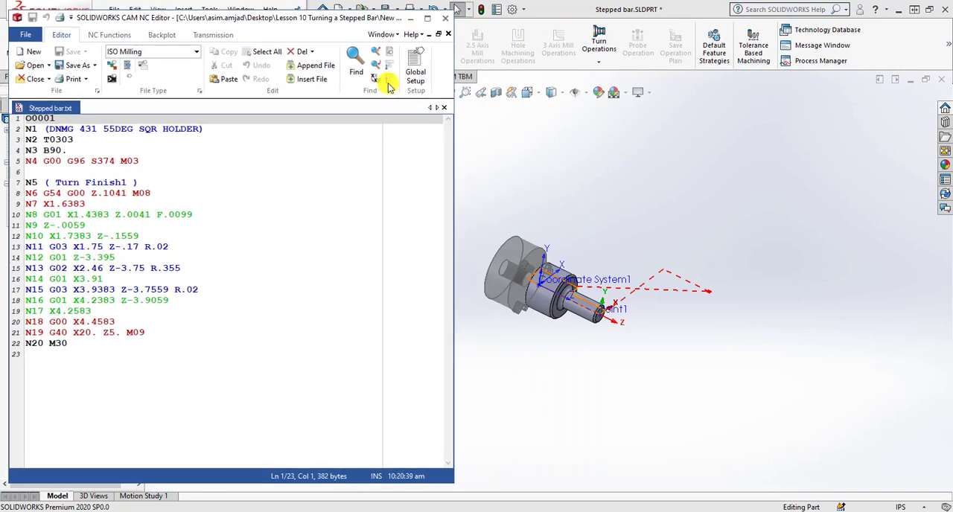
pyautogui.scroll(-4, 477, 286)
pyautogui.scroll(3, 737, 312)
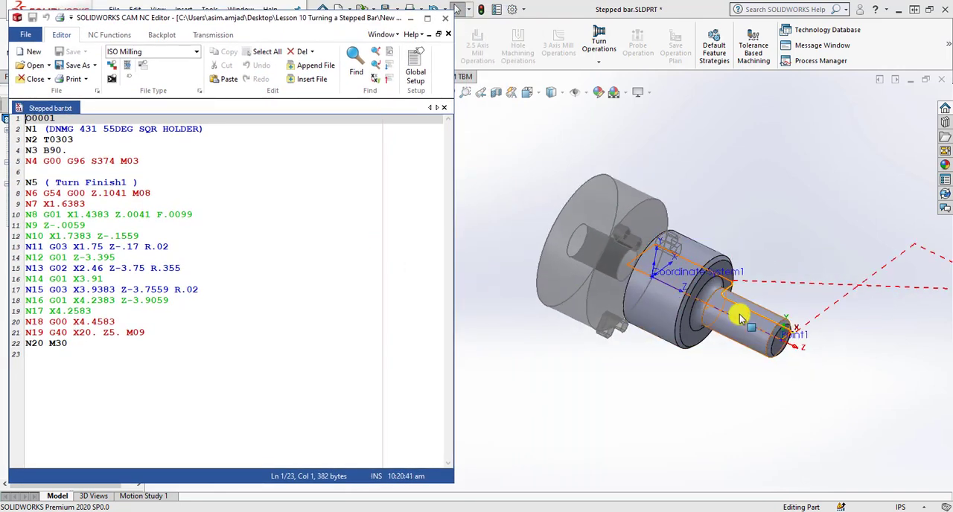
pyautogui.moveTo(307, 26); pyautogui.dragTo(426, 20)
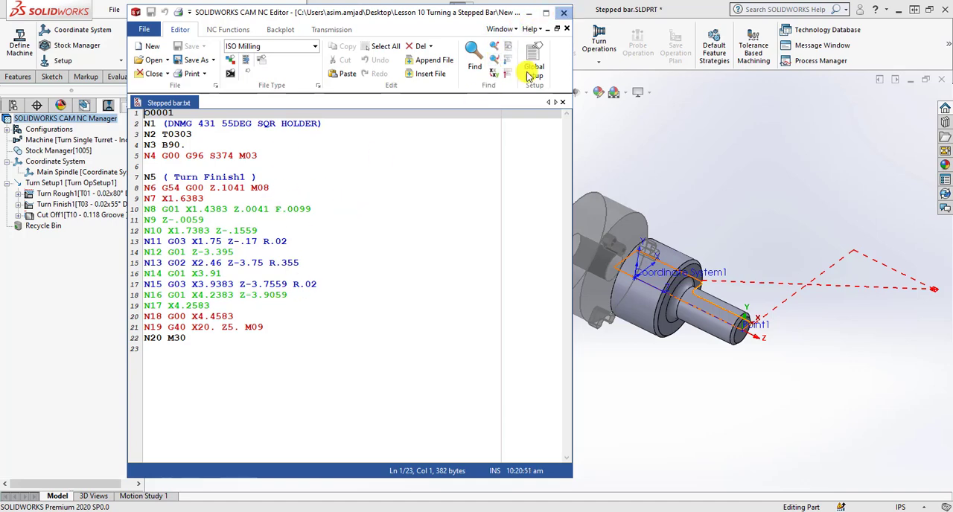
pyautogui.click(563, 13)
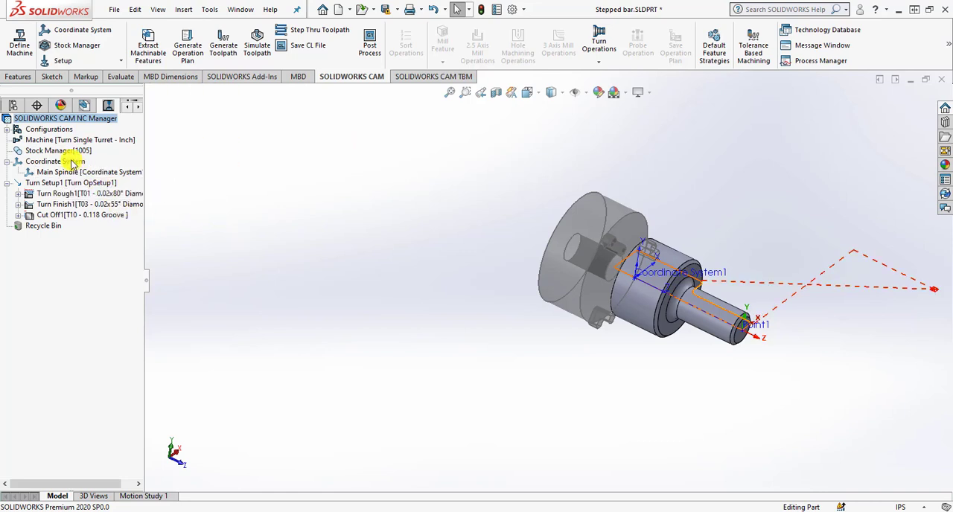
# Check the posting parameters in the Turn Setup definition and close it without changes.
pyautogui.click(77, 184)
pyautogui.rightClick(78, 184)
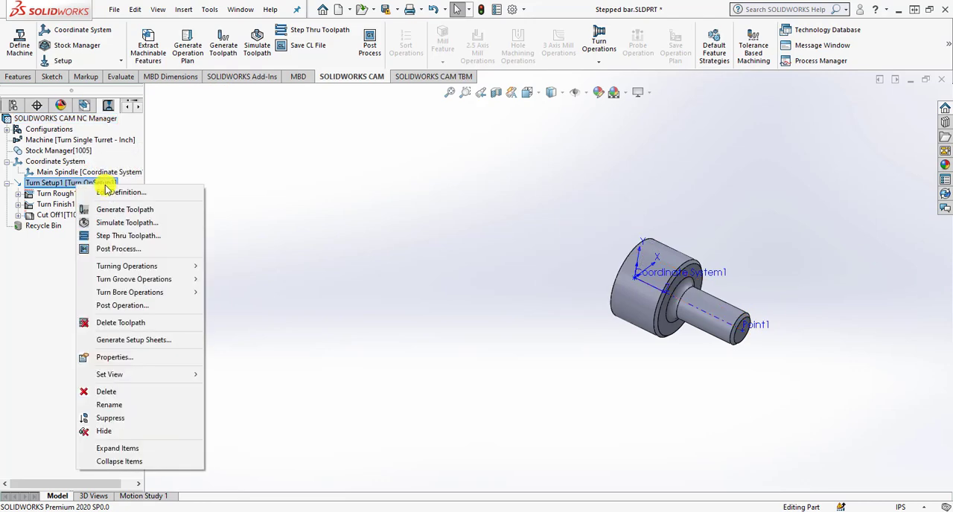
pyautogui.click(110, 192)
pyautogui.click(460, 77)
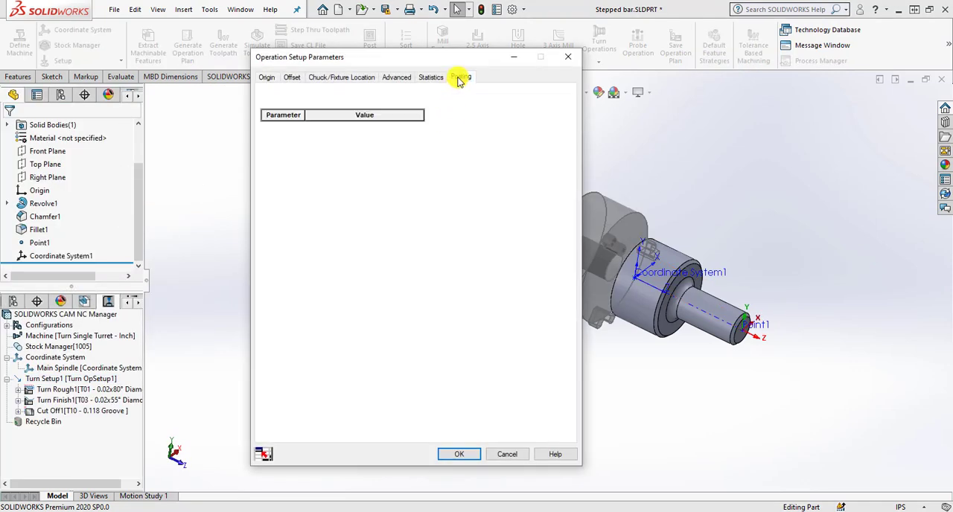
pyautogui.click(384, 119)
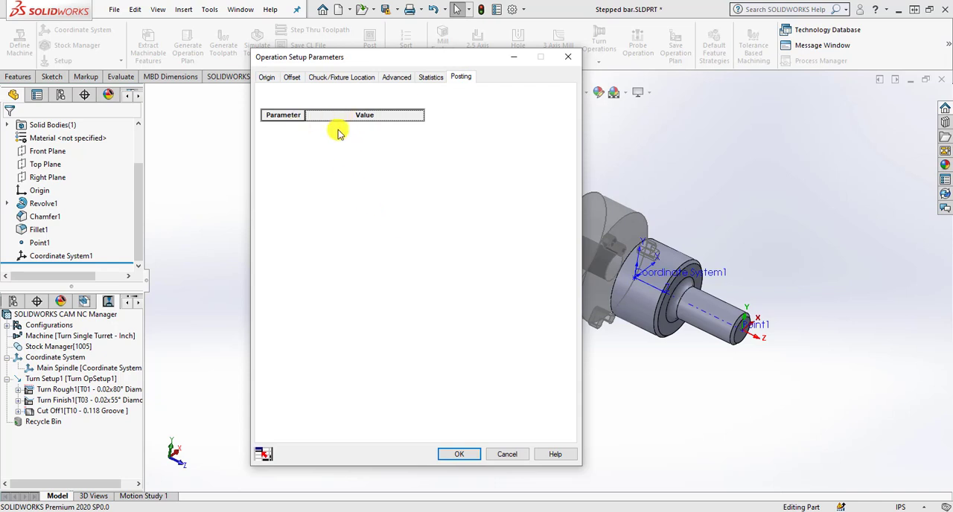
pyautogui.click(497, 454)
pyautogui.click(75, 183)
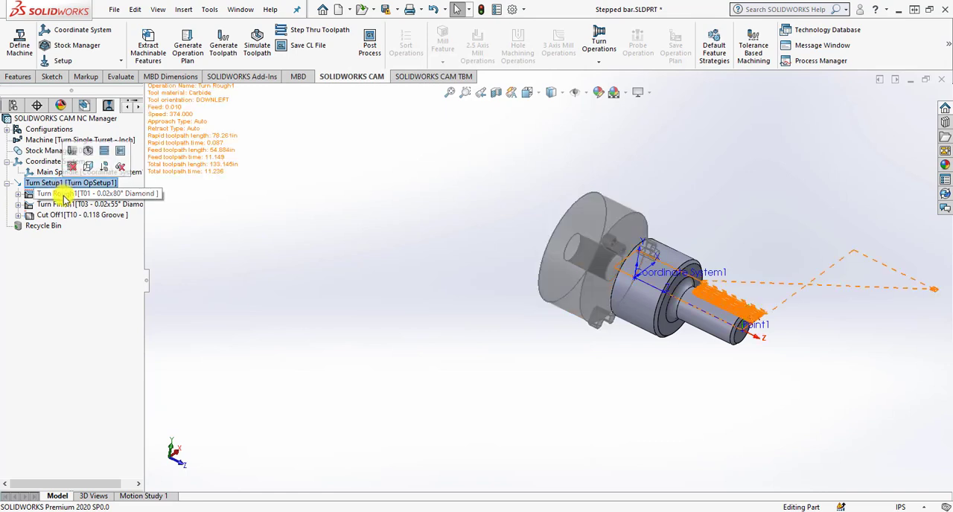
# Set the Program Point posting parameter of the Turn Finish operation to Tool Nose Center.
pyautogui.click(65, 206)
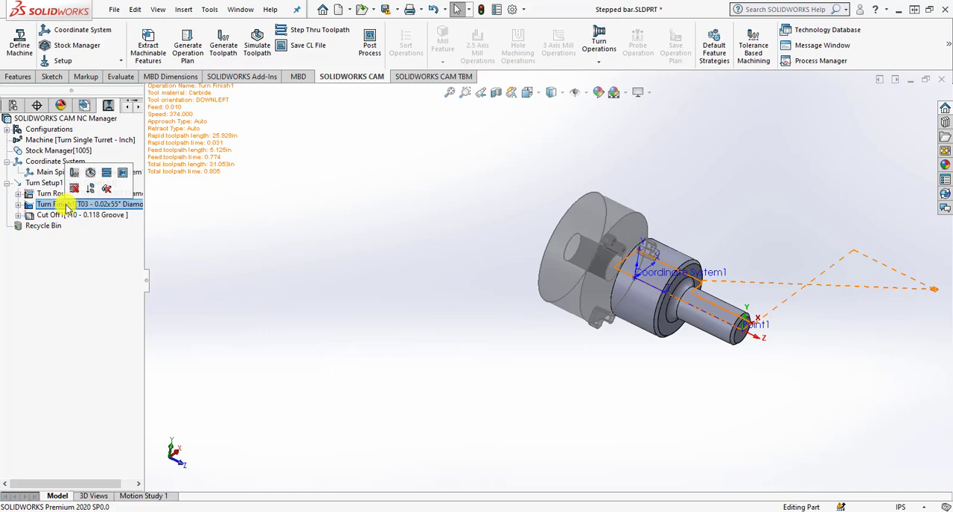
pyautogui.rightClick(67, 205)
pyautogui.click(83, 211)
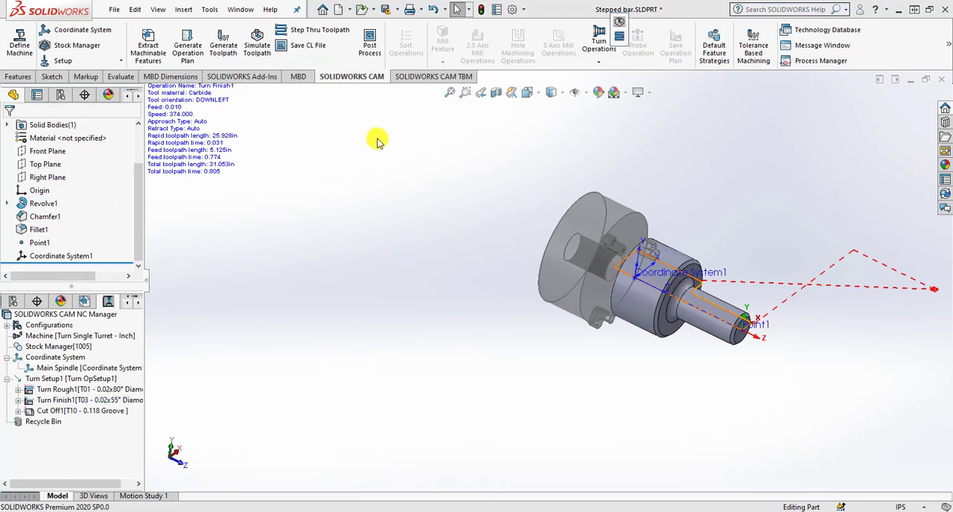
pyautogui.click(568, 41)
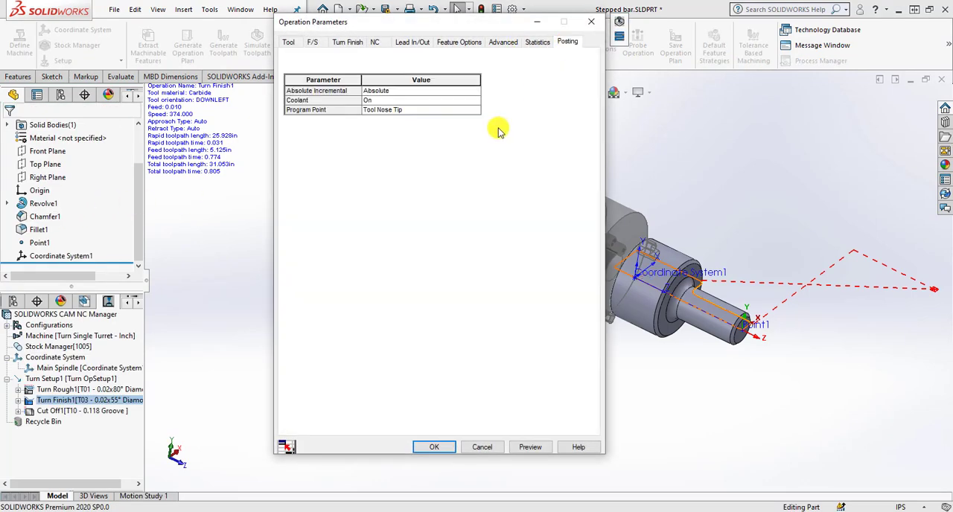
pyautogui.click(417, 110)
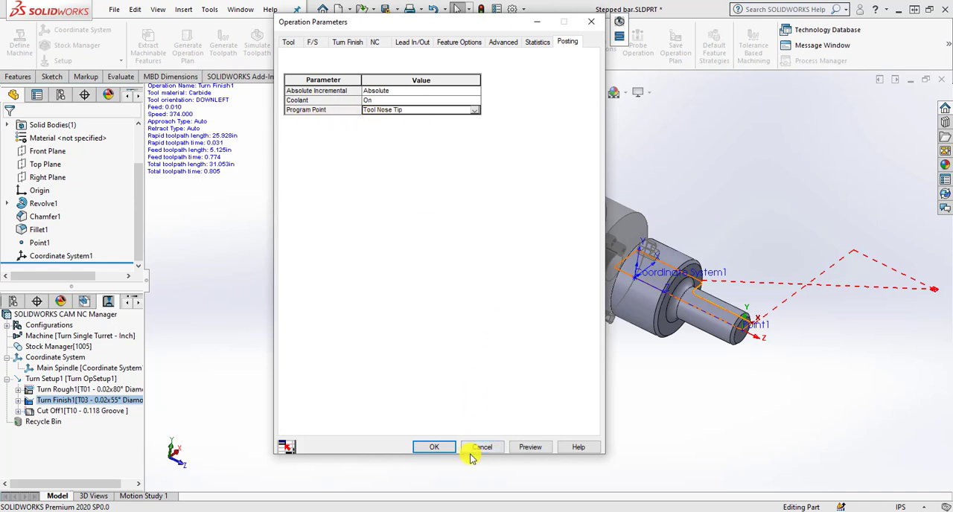
pyautogui.click(473, 110)
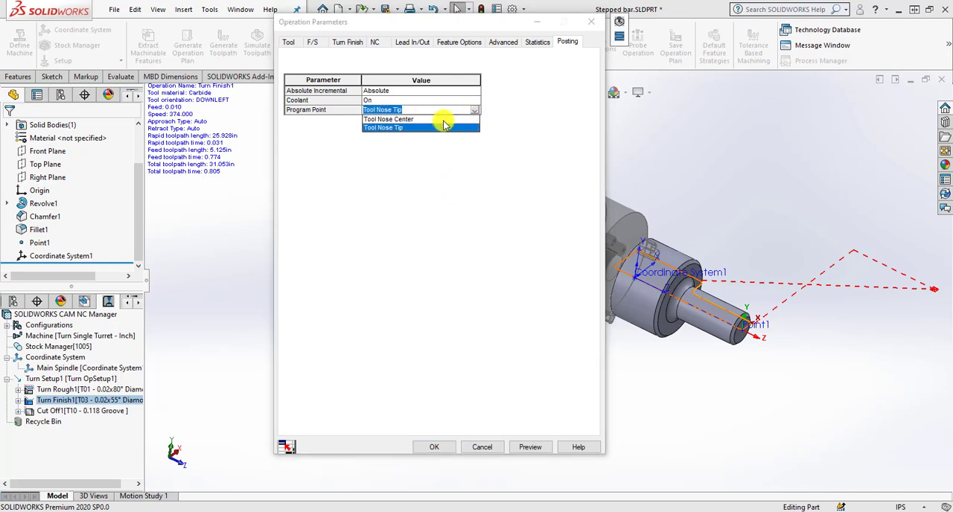
pyautogui.click(429, 119)
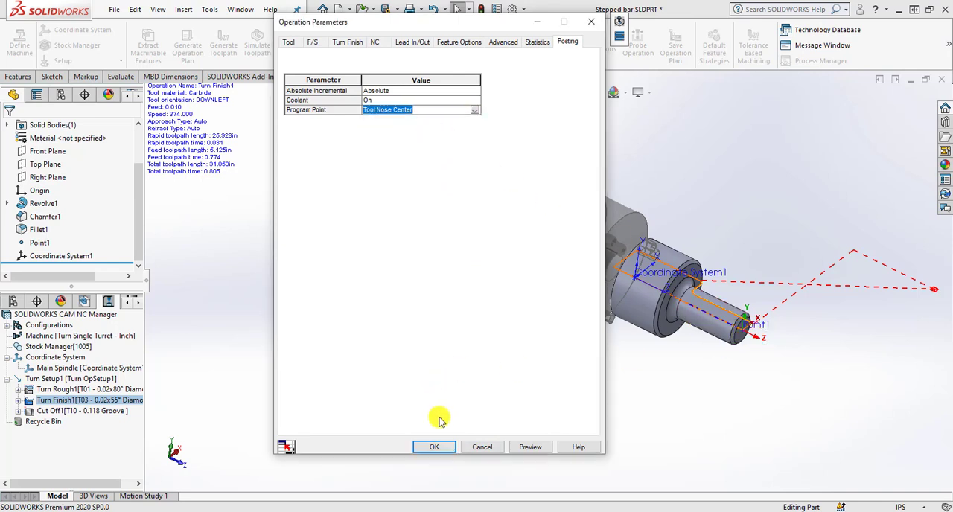
pyautogui.click(435, 448)
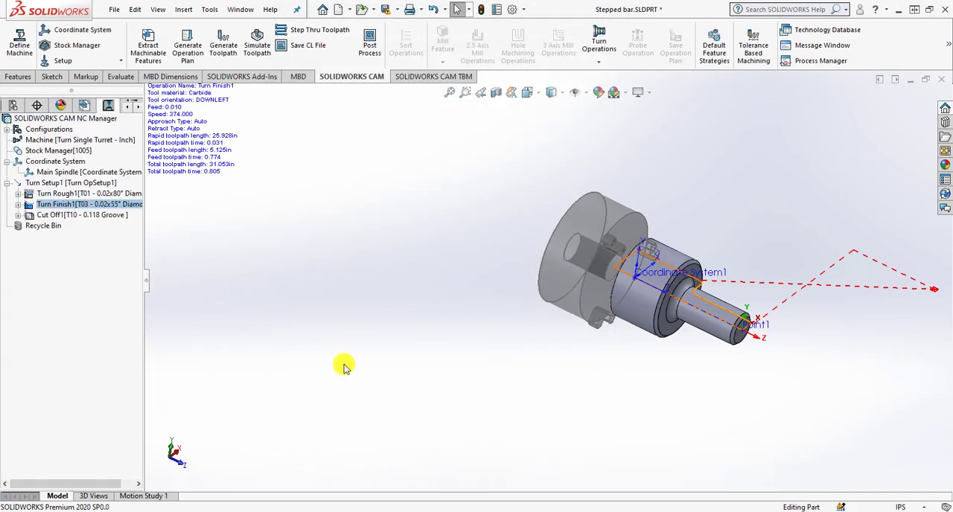
# Post-process the Turn Finish operation again to Stepped bar.txt and open the G-code file in SOLIDWORKS CAM NC Editor.
pyautogui.moveTo(118, 213)
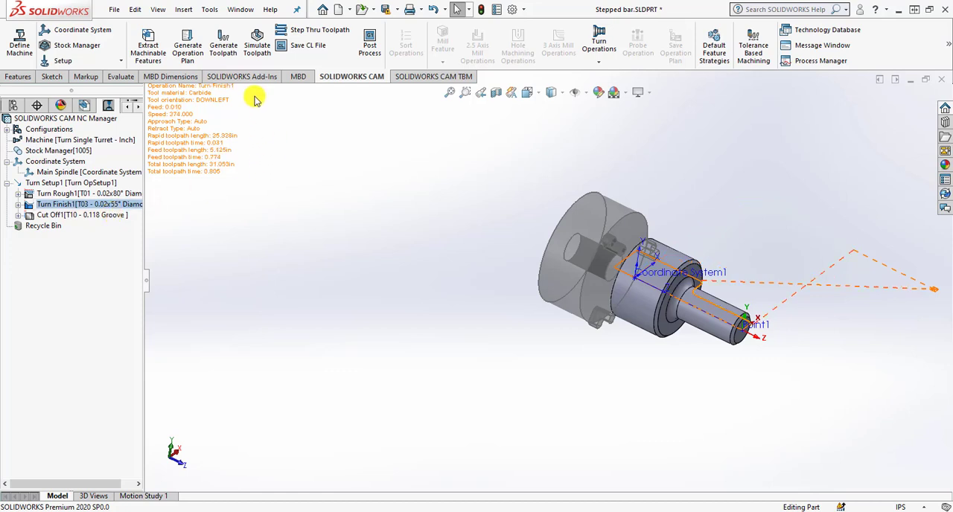
pyautogui.rightClick(117, 205)
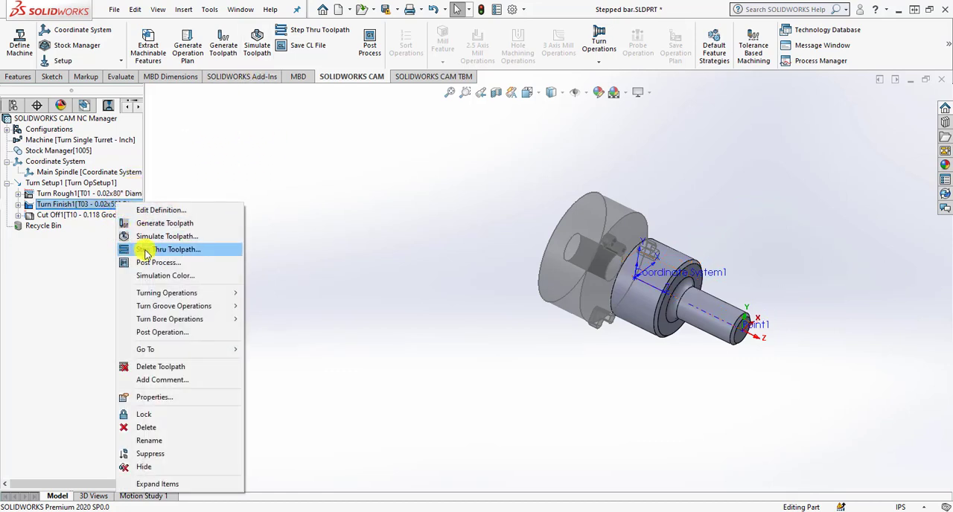
pyautogui.click(154, 263)
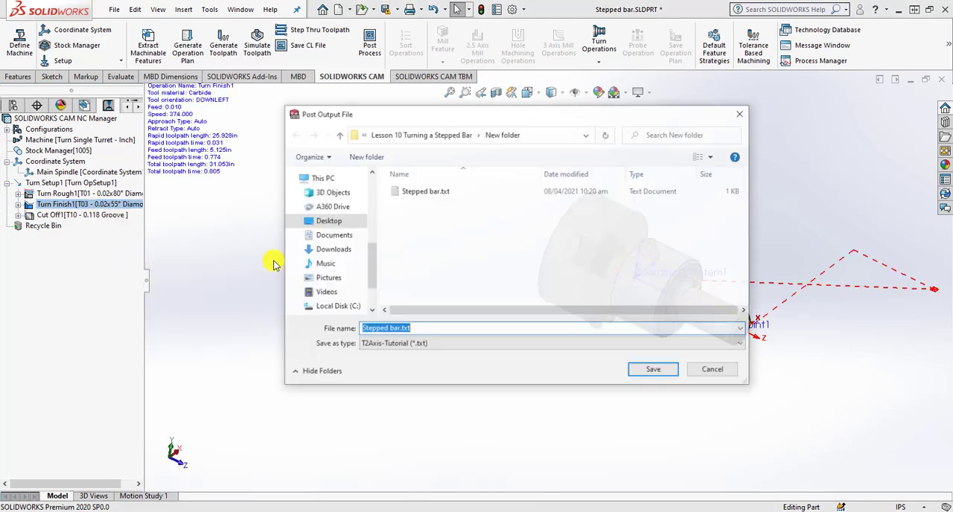
pyautogui.click(646, 372)
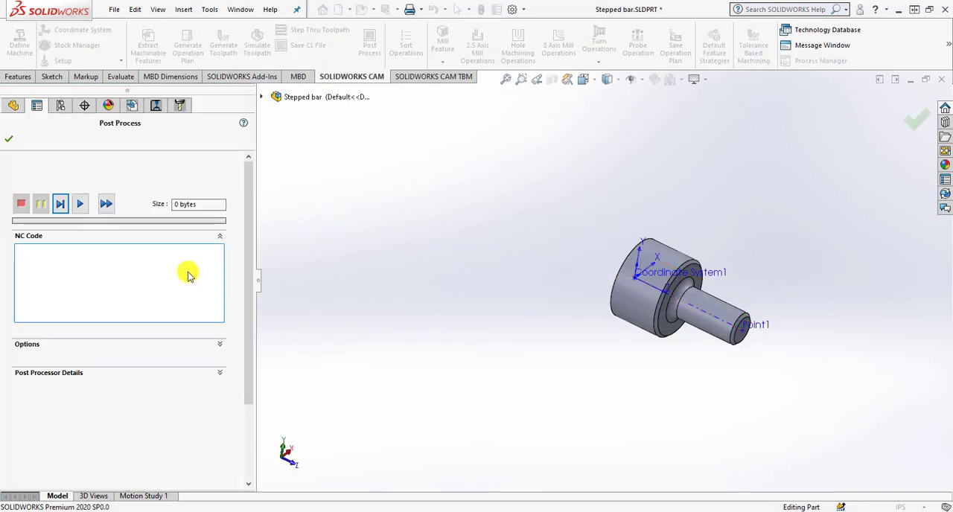
pyautogui.click(80, 203)
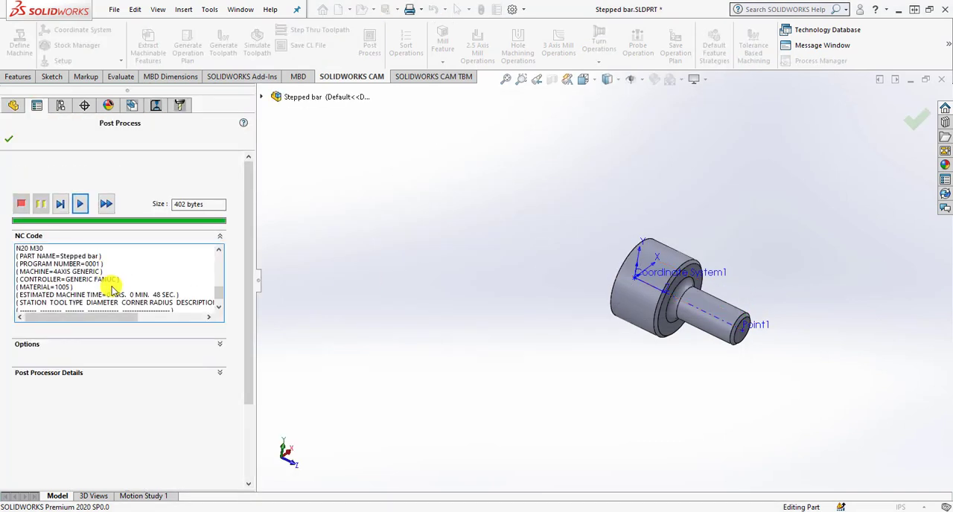
pyautogui.click(218, 345)
pyautogui.click(60, 387)
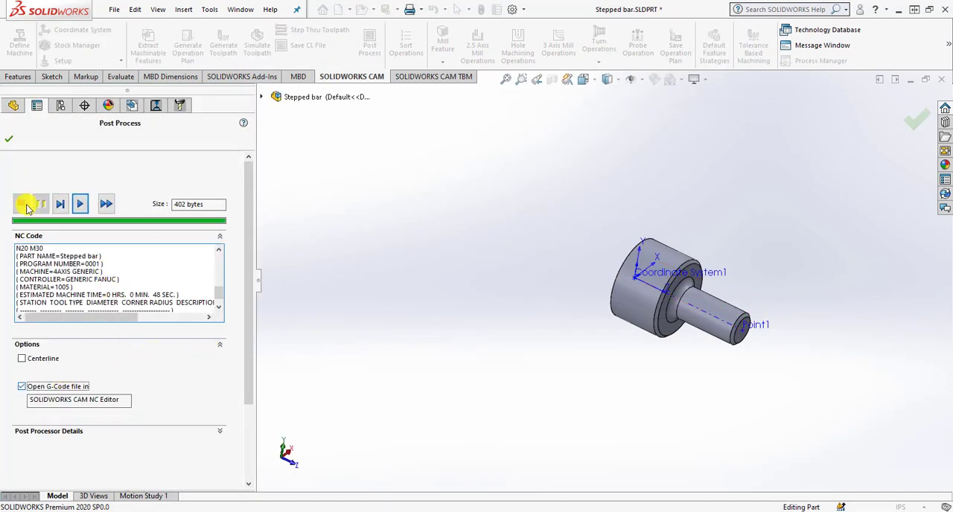
pyautogui.click(9, 139)
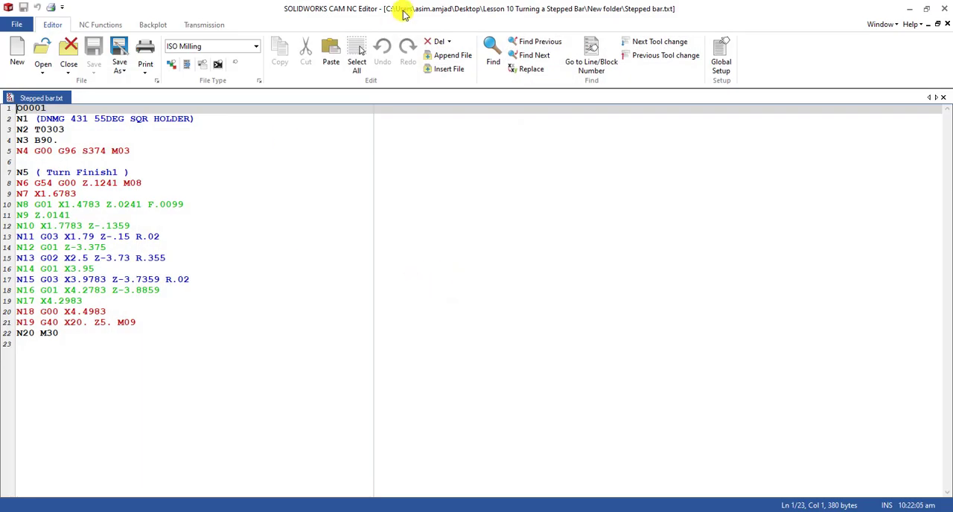
# Examine the posted Turn Finish code block by block from N8 to N16 beside the toolpath on the part, and close the NC Editor.
pyautogui.moveTo(405, 7); pyautogui.dragTo(364, 23)
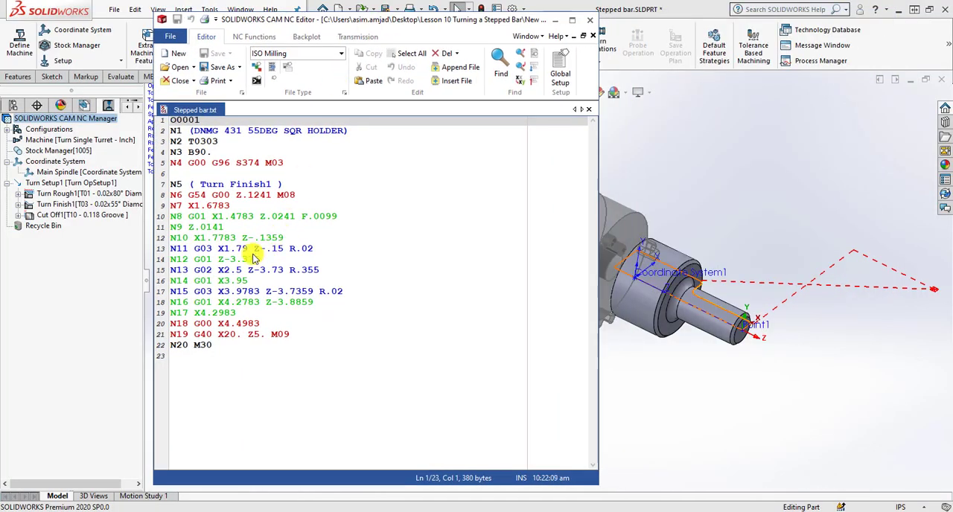
pyautogui.click(178, 230)
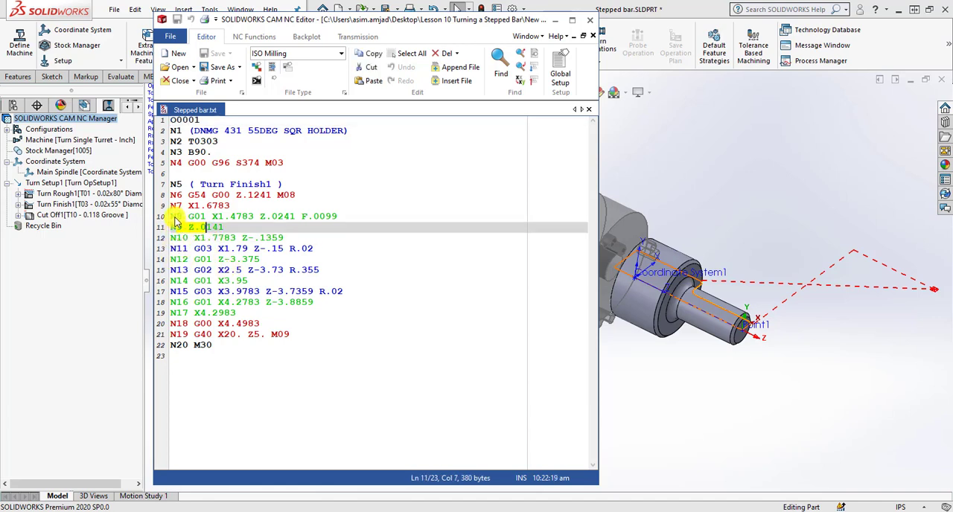
pyautogui.click(195, 231)
pyautogui.click(198, 238)
pyautogui.click(208, 249)
pyautogui.click(212, 260)
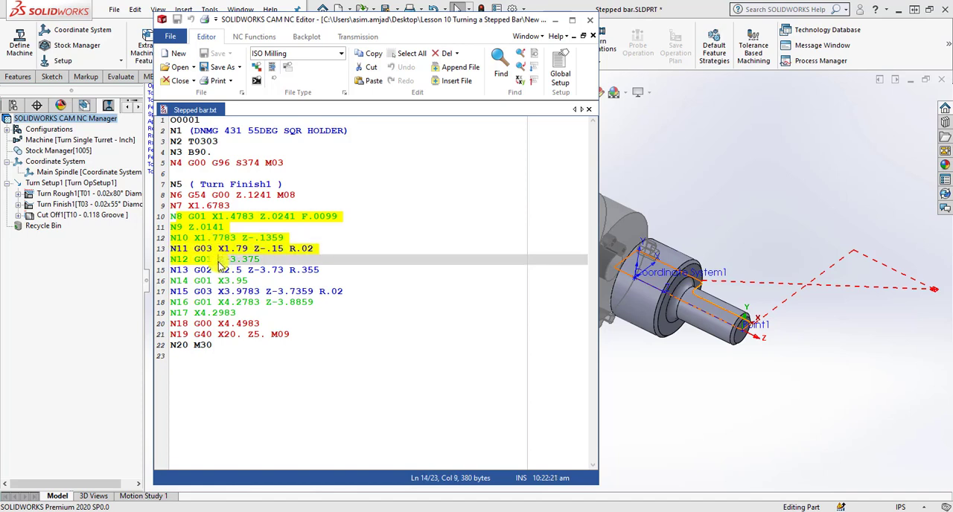
pyautogui.click(219, 270)
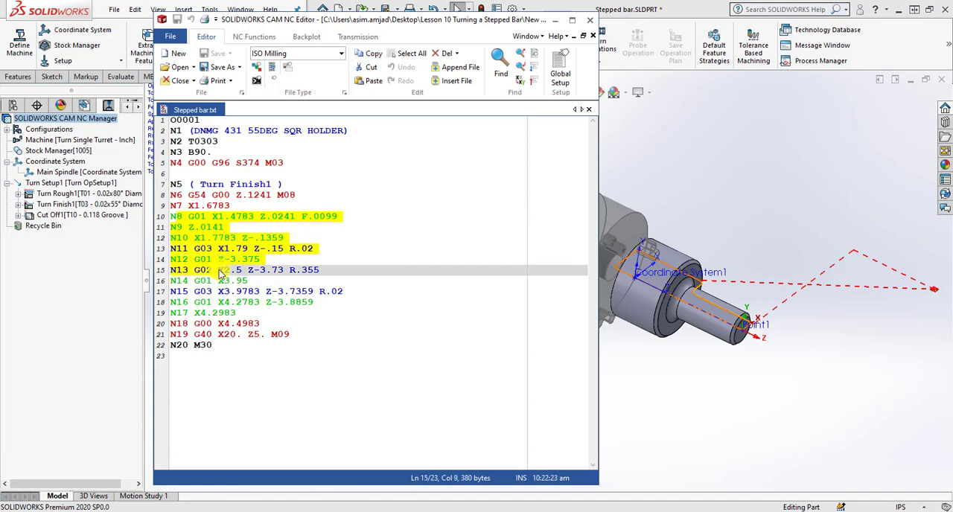
pyautogui.click(220, 281)
pyautogui.click(220, 291)
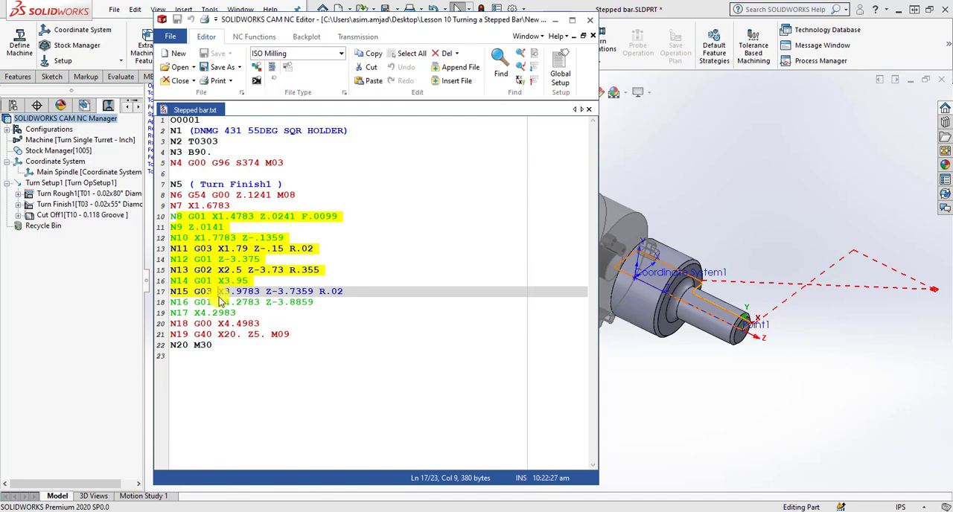
pyautogui.click(221, 302)
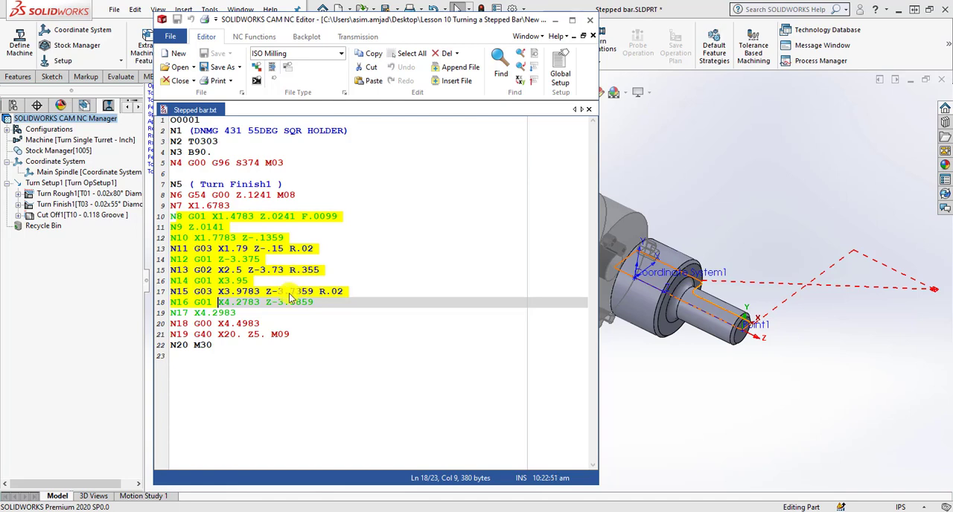
pyautogui.click(597, 27)
# Check the Program Point posting parameter in the Cut Off operation's definition and close the definition.
pyautogui.click(117, 215)
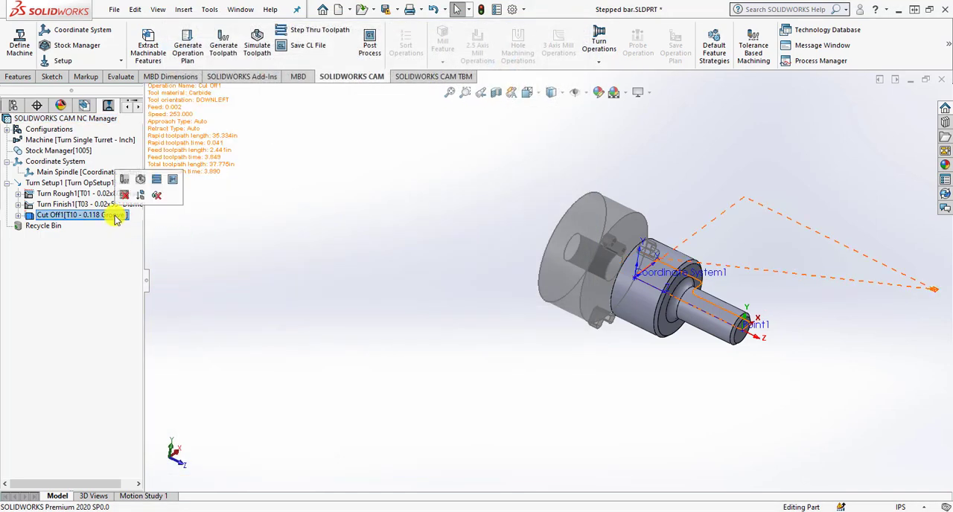
pyautogui.rightClick(116, 216)
pyautogui.click(145, 224)
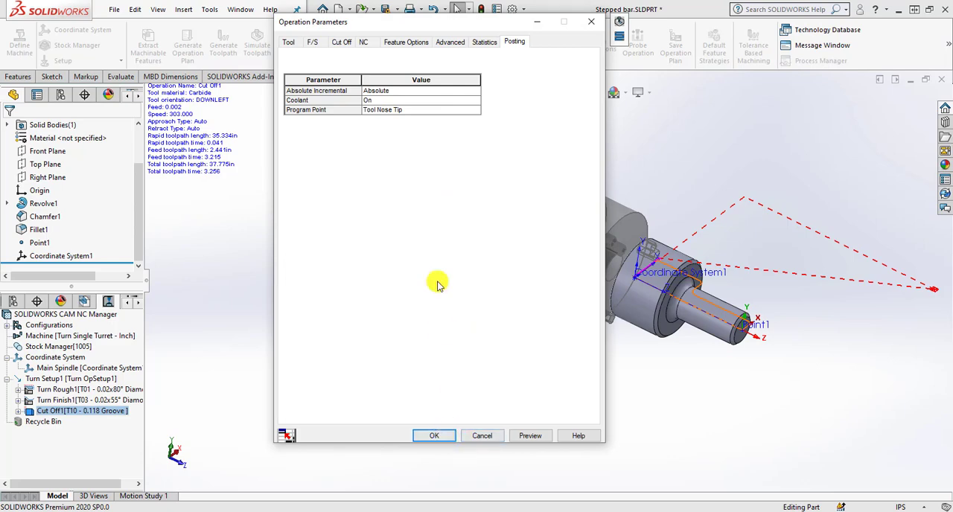
pyautogui.click(434, 432)
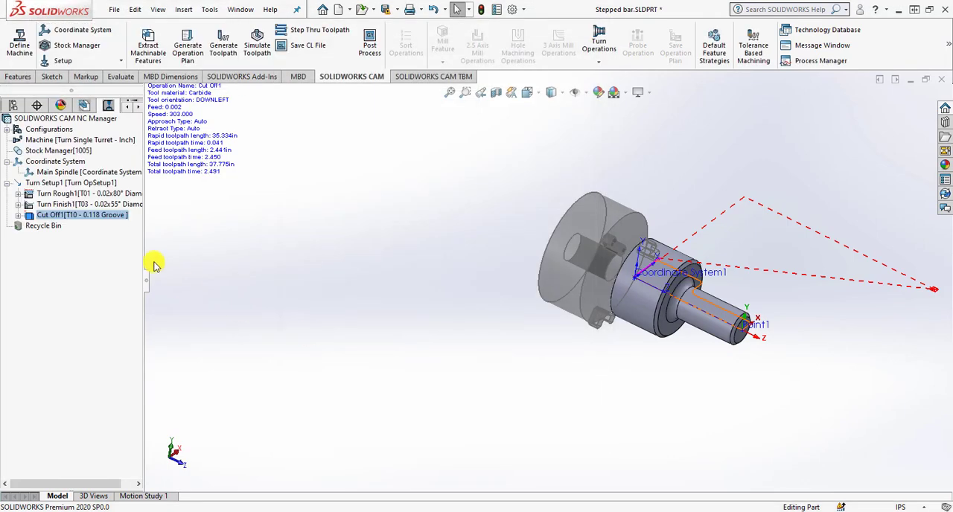
# Post-process the Cut Off operation to Stepped bar2.txt and open the G-code file in SOLIDWORKS CAM NC Editor.
pyautogui.rightClick(117, 215)
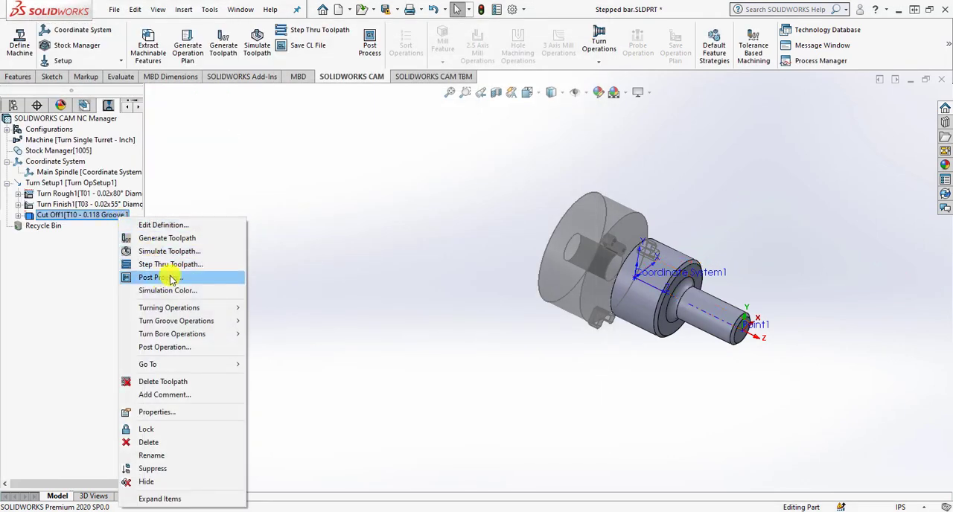
pyautogui.click(171, 282)
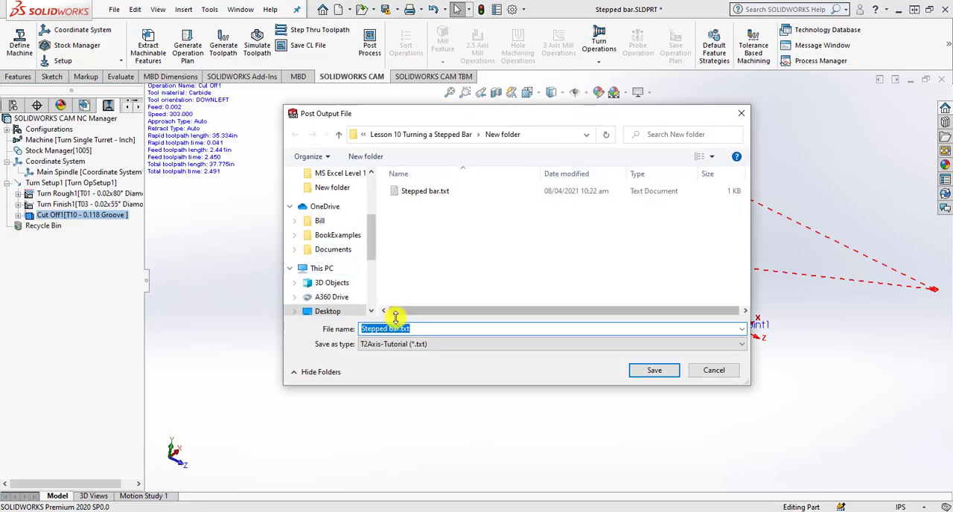
pyautogui.click(400, 329)
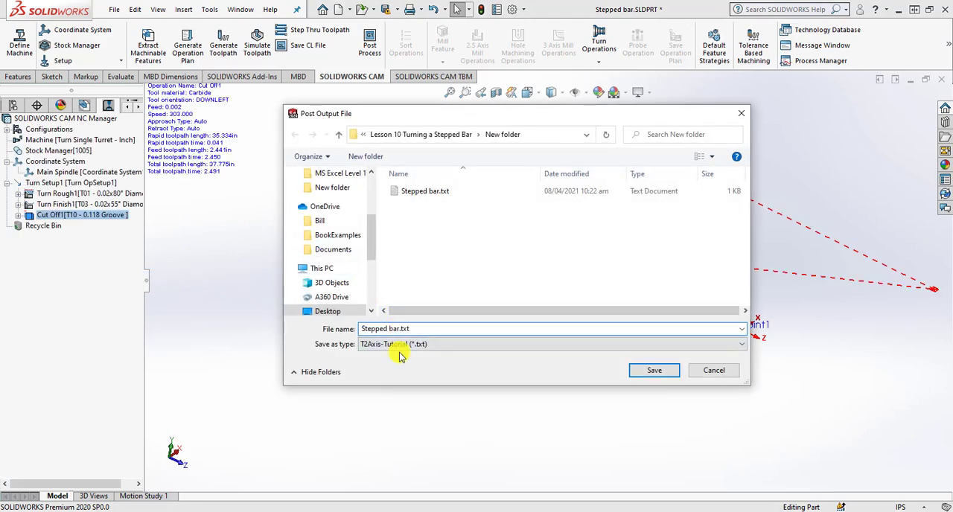
pyautogui.click(664, 374)
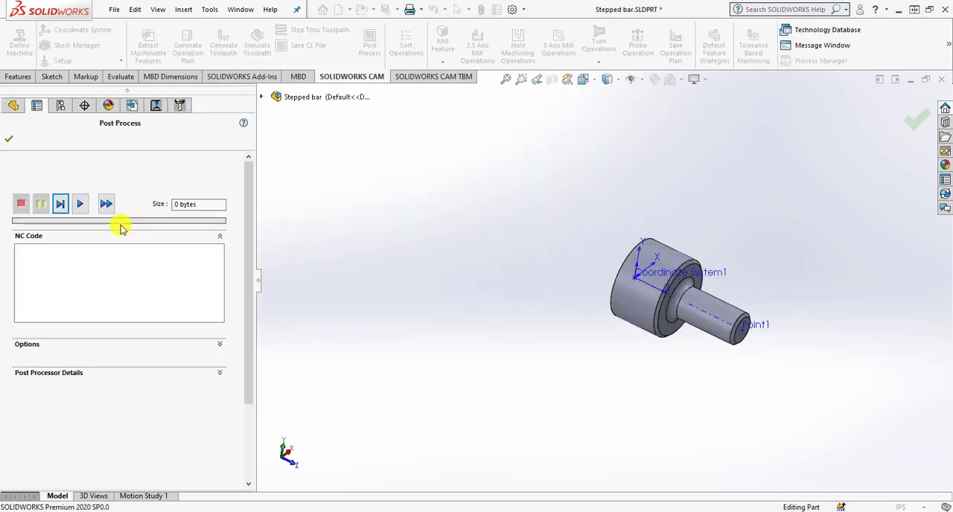
pyautogui.click(80, 204)
pyautogui.click(53, 347)
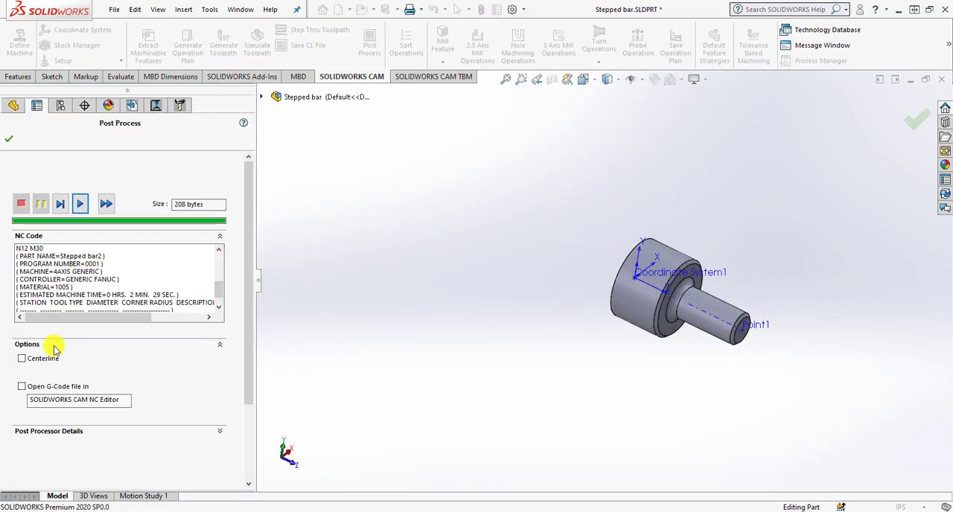
pyautogui.click(33, 387)
pyautogui.click(8, 138)
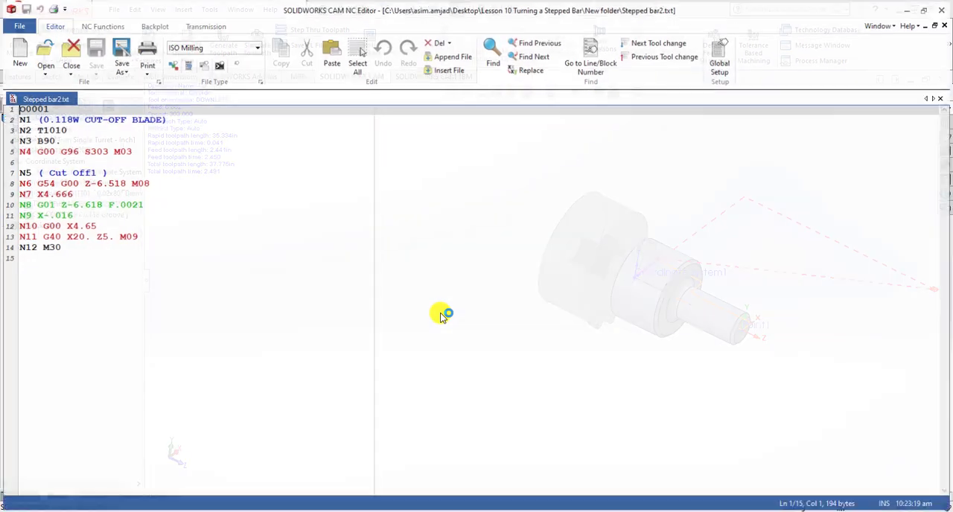
# Examine block N8 of the posted Cut Off code beside the toolpath on the part, and close the NC Editor.
pyautogui.doubleClick(385, 6)
pyautogui.moveTo(387, 26); pyautogui.dragTo(353, 30)
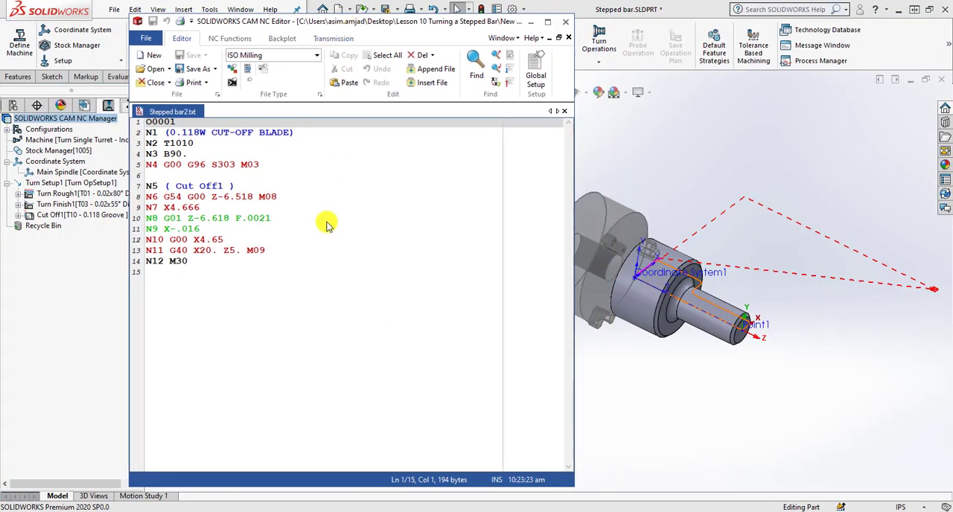
pyautogui.click(273, 220)
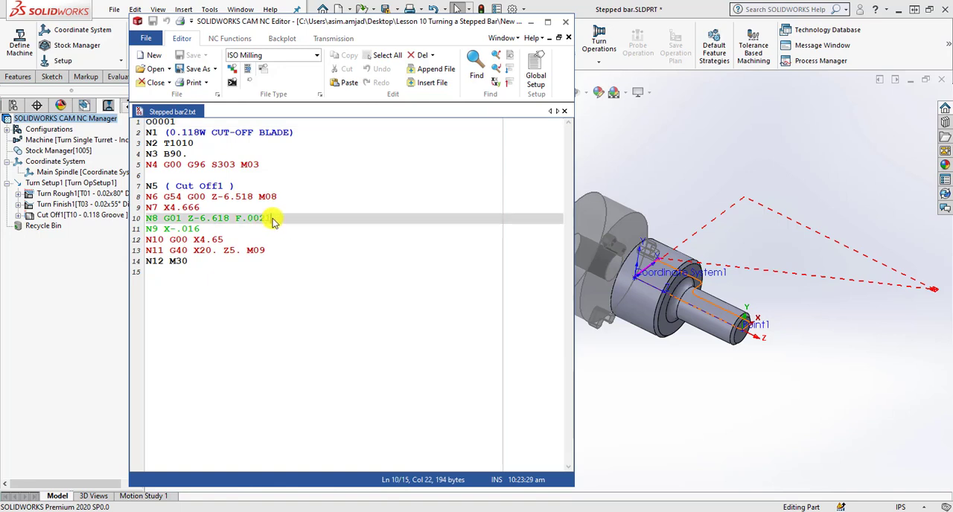
pyautogui.moveTo(273, 220); pyautogui.dragTo(179, 221)
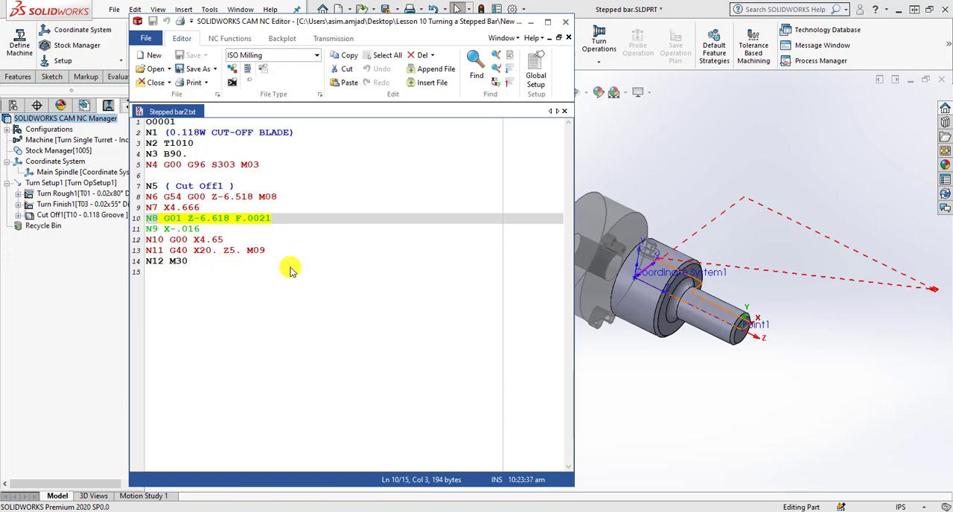
pyautogui.click(565, 21)
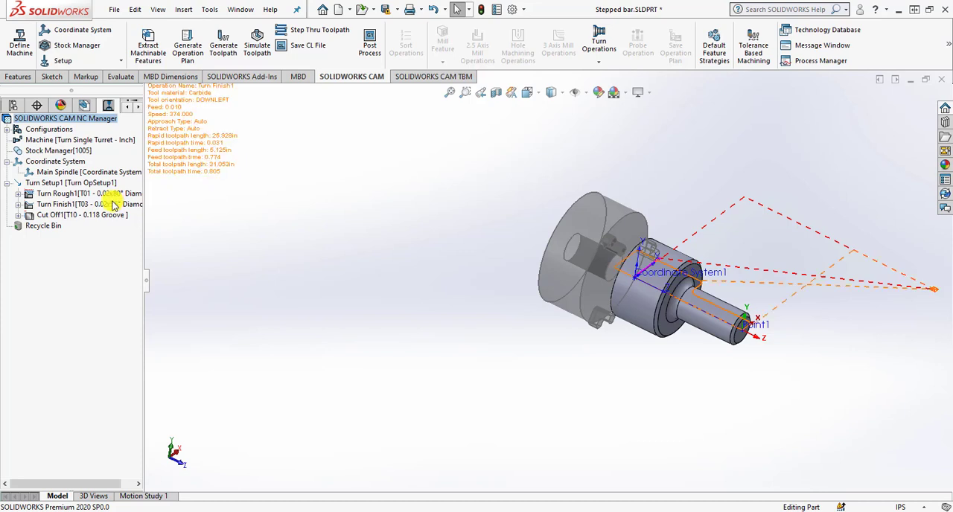
# Set the Program Point posting parameter of the Cut Off operation to Tool Nose Center.
pyautogui.rightClick(68, 215)
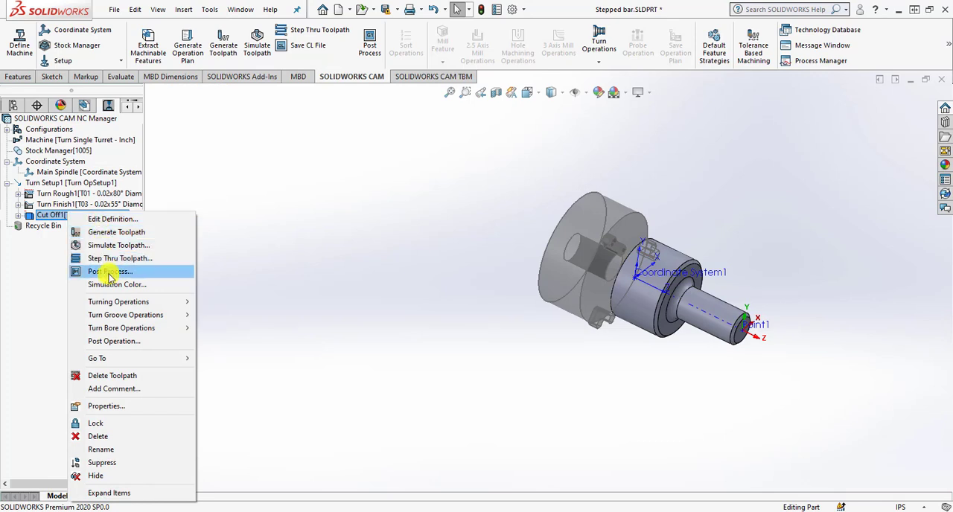
pyautogui.click(182, 218)
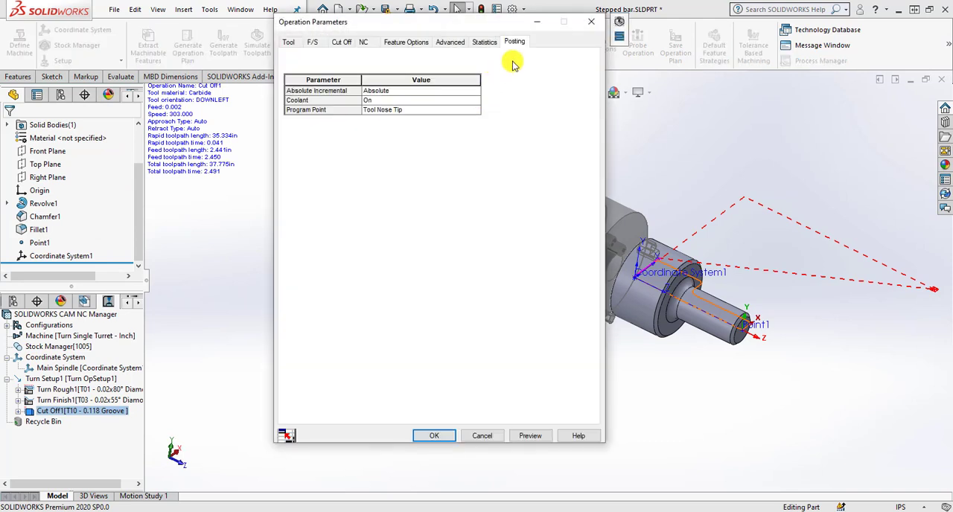
pyautogui.click(425, 110)
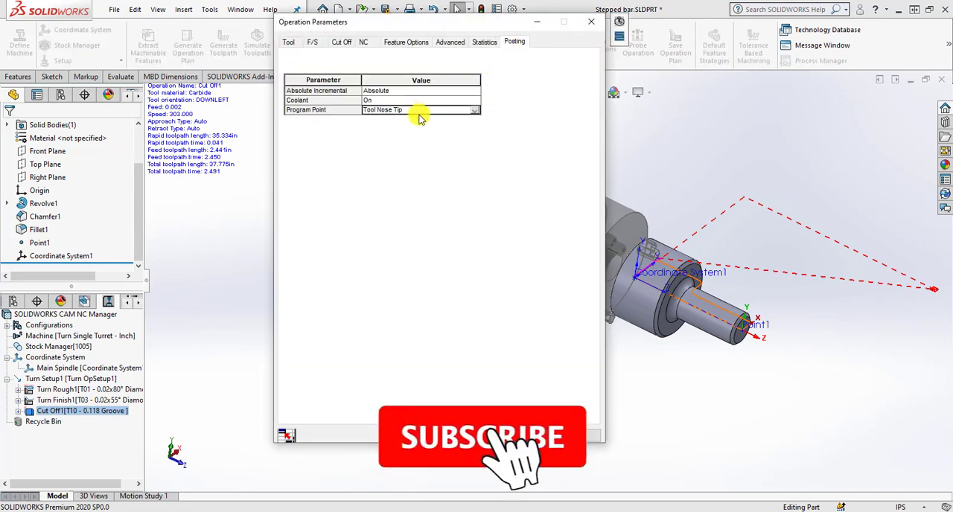
pyautogui.click(475, 111)
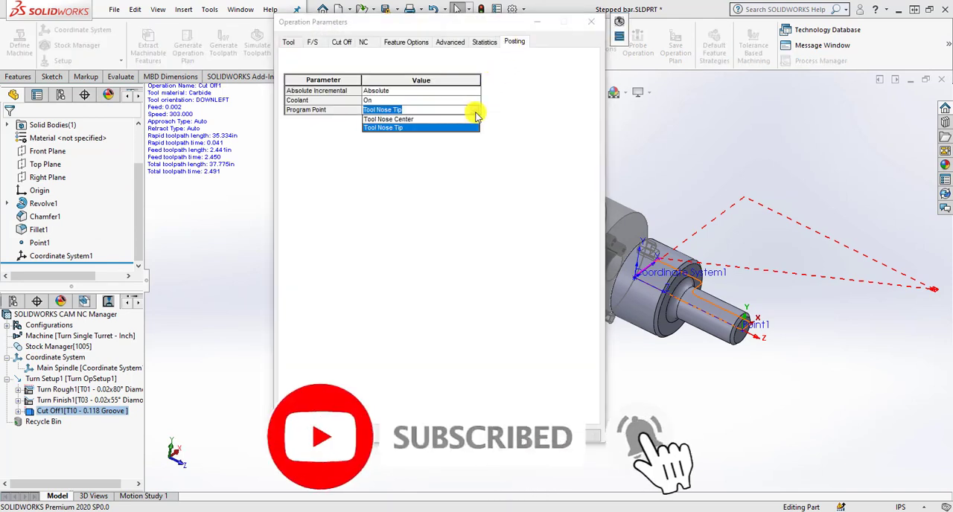
pyautogui.click(440, 120)
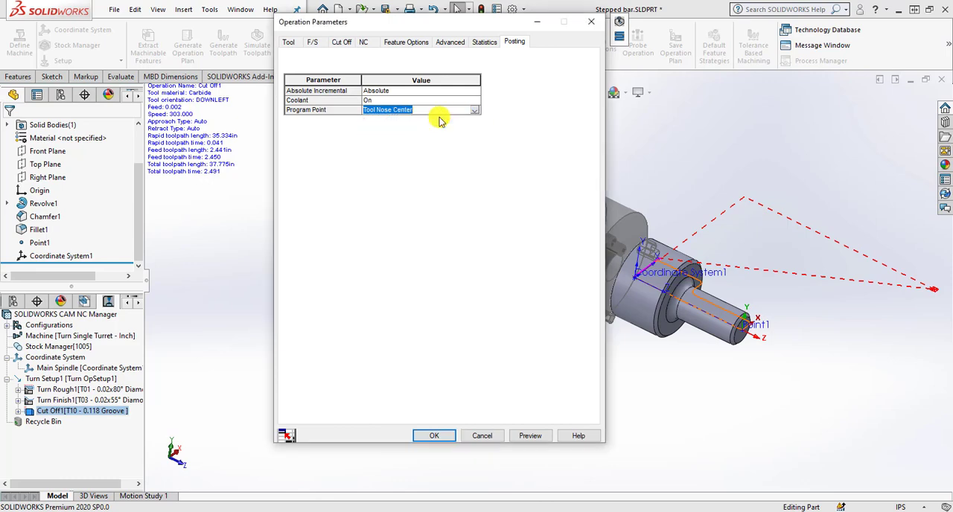
pyautogui.click(435, 435)
# Post-process the Cut Off operation to Stepped bar3.txt and open the G-code file in SOLIDWORKS CAM NC Editor.
pyautogui.rightClick(83, 216)
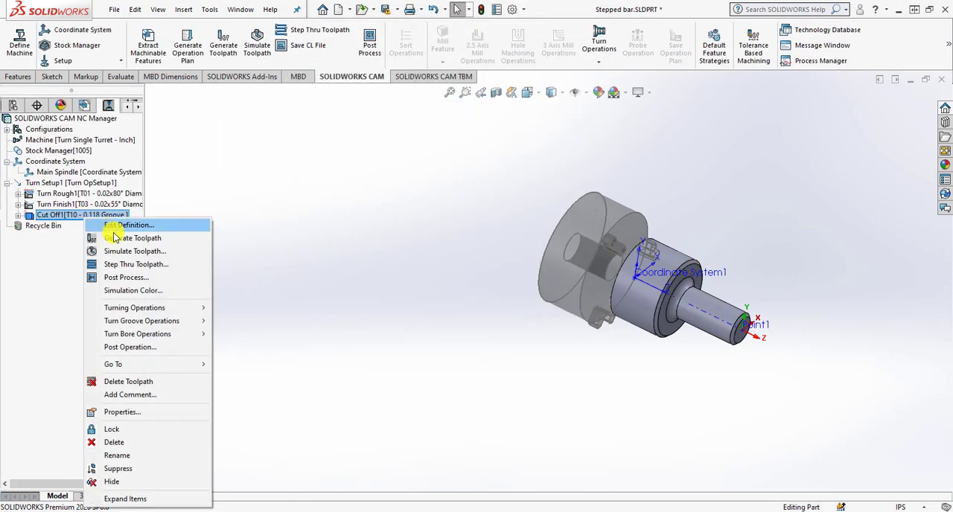
pyautogui.click(124, 278)
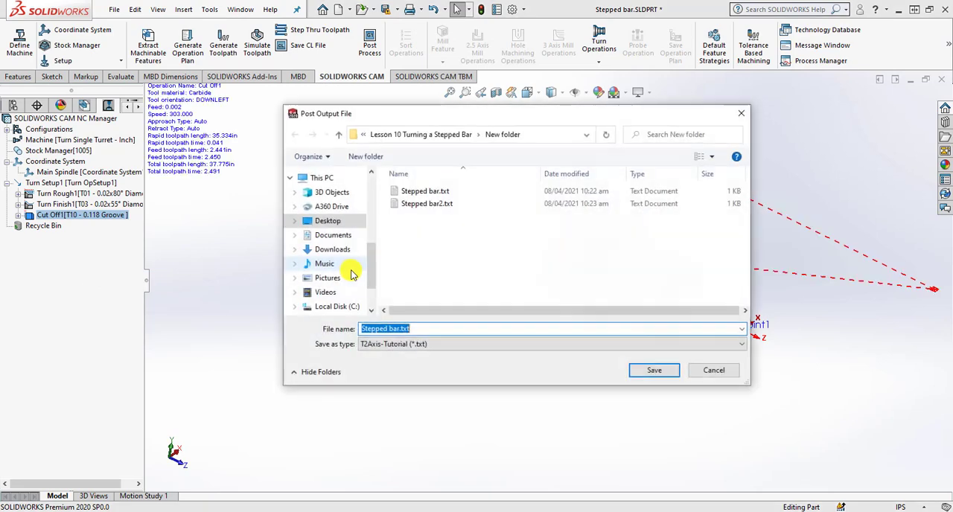
pyautogui.click(399, 330)
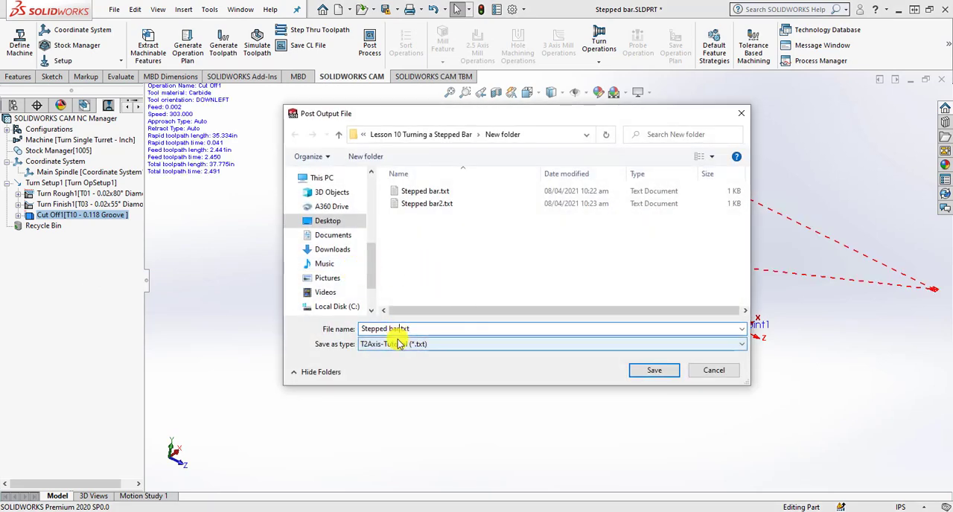
pyautogui.click(651, 371)
pyautogui.click(80, 204)
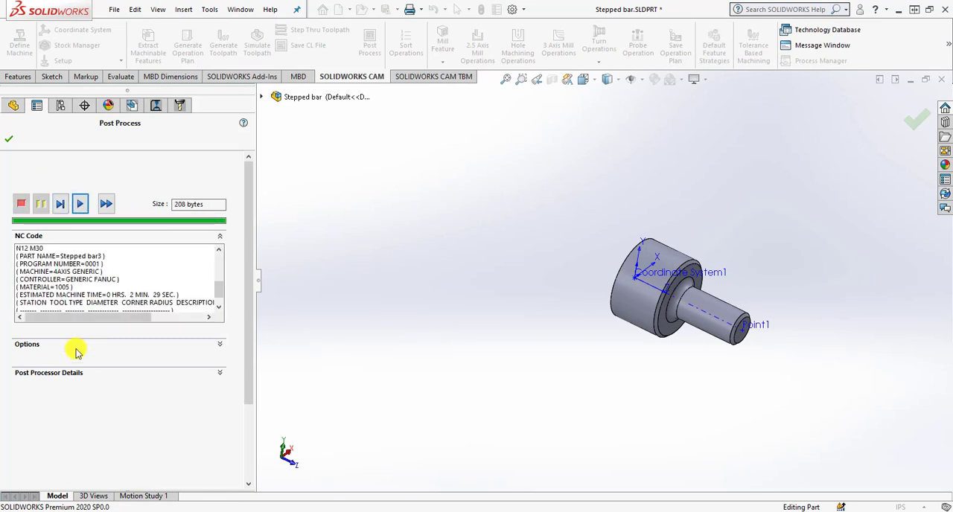
pyautogui.click(219, 344)
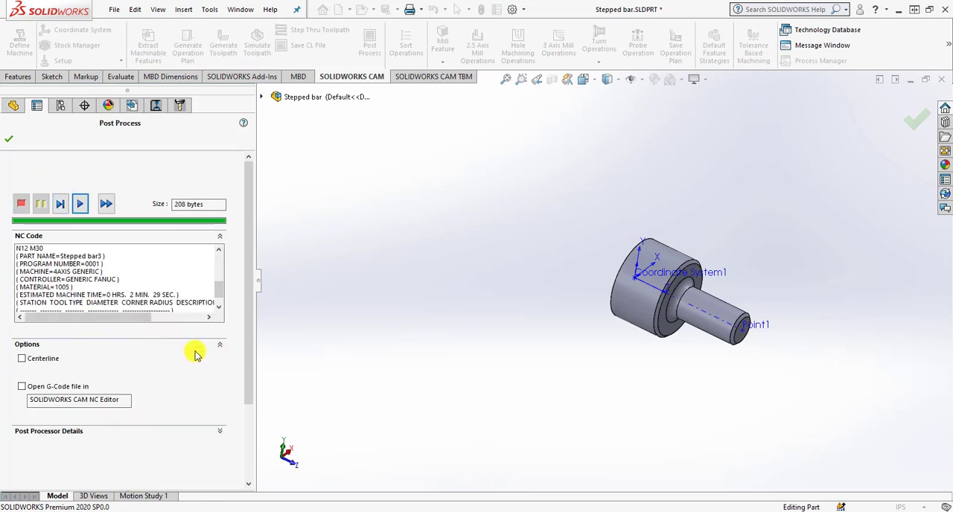
pyautogui.click(34, 389)
pyautogui.click(8, 138)
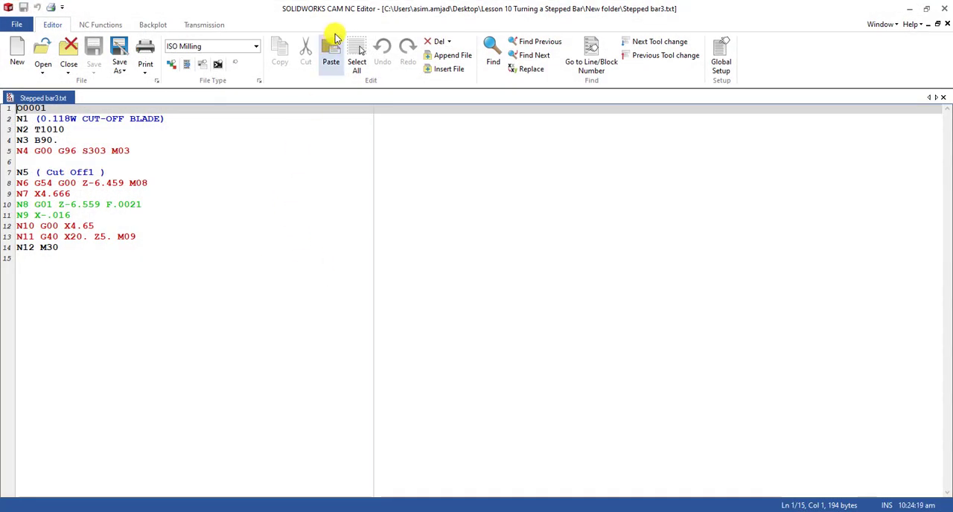
# Examine the Z coordinate of block N8 in Stepped bar3.txt beside the part, and leave the NC Editor.
pyautogui.moveTo(347, 9); pyautogui.dragTo(366, 15)
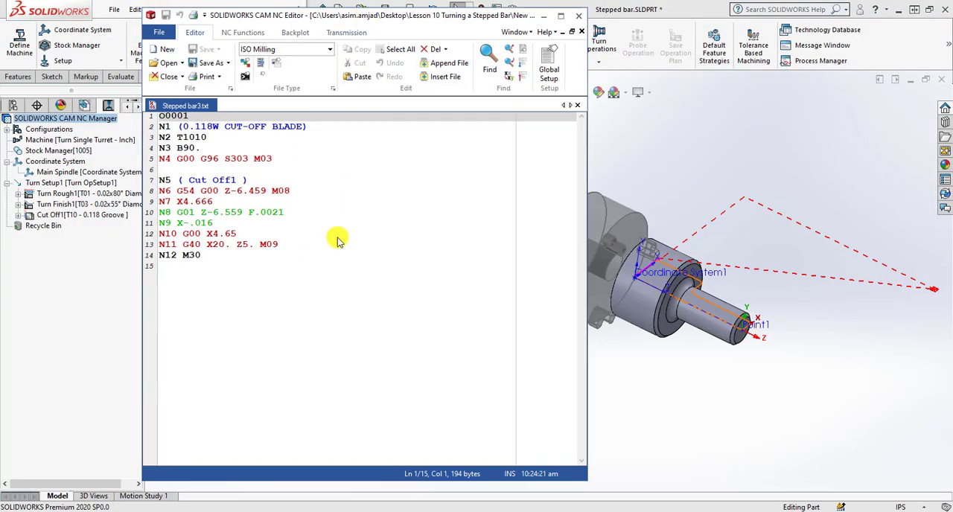
pyautogui.doubleClick(239, 215)
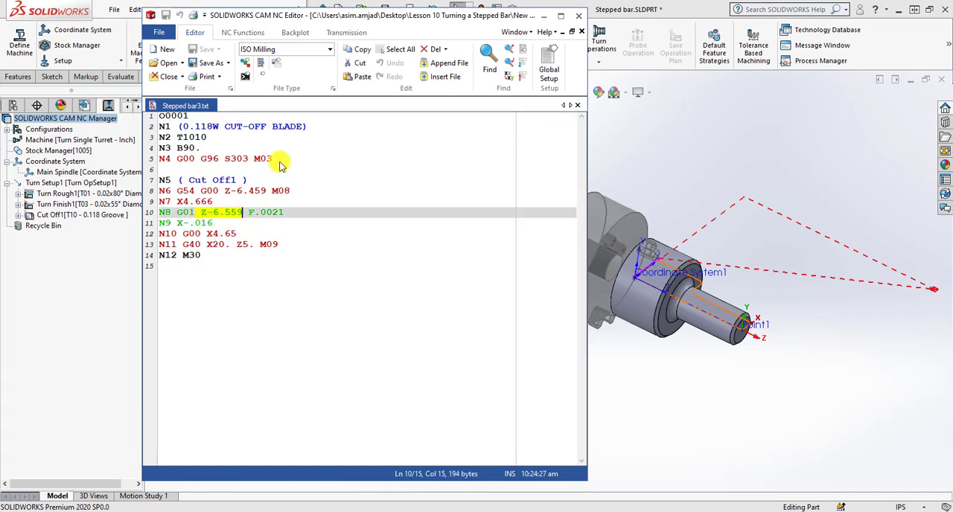
pyautogui.moveTo(344, 14); pyautogui.dragTo(268, 14)
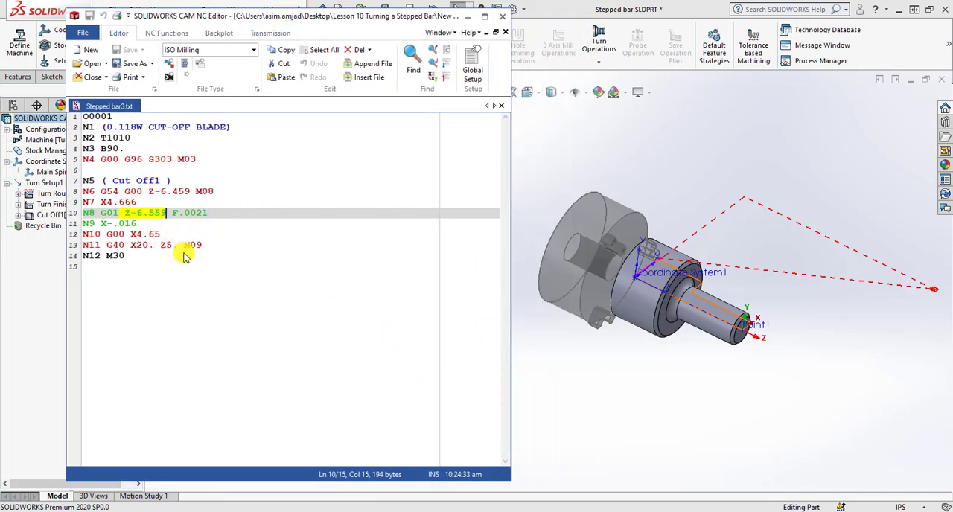
pyautogui.moveTo(341, 14); pyautogui.dragTo(580, 66)
# Review the Program Point choices in the Cut Off operation's posting parameters beside the toolpath, and cancel the dialog.
pyautogui.click(104, 216)
pyautogui.rightClick(104, 216)
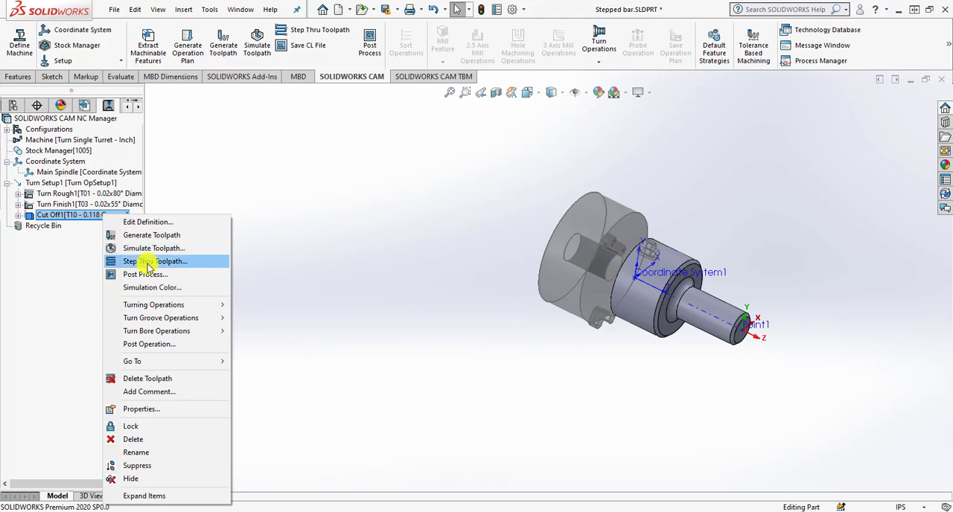
pyautogui.click(157, 223)
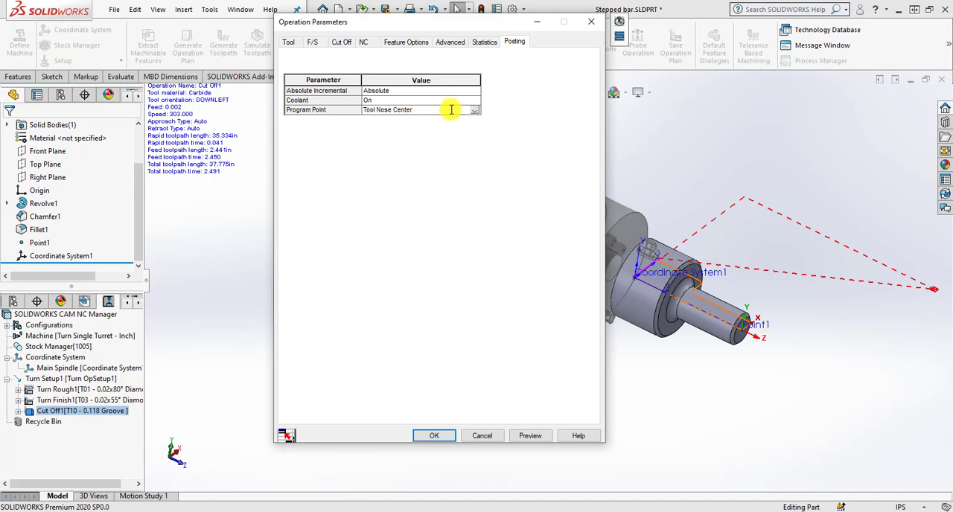
pyautogui.click(478, 110)
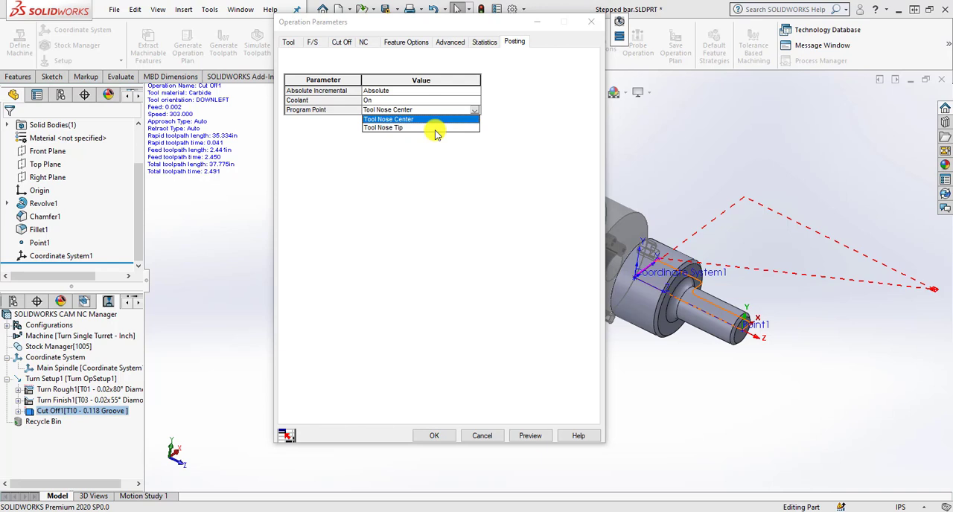
pyautogui.click(542, 212)
pyautogui.scroll(-1, 747, 339)
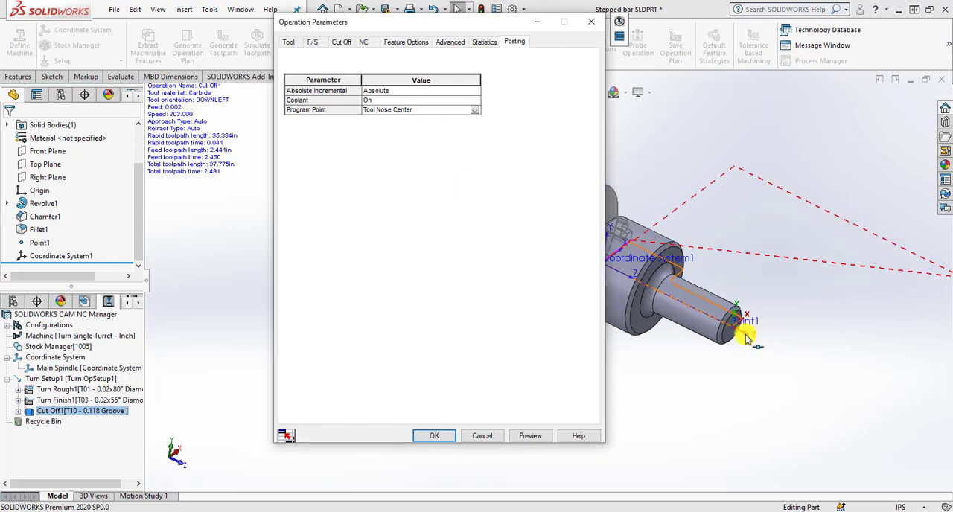
pyautogui.scroll(3, 747, 339)
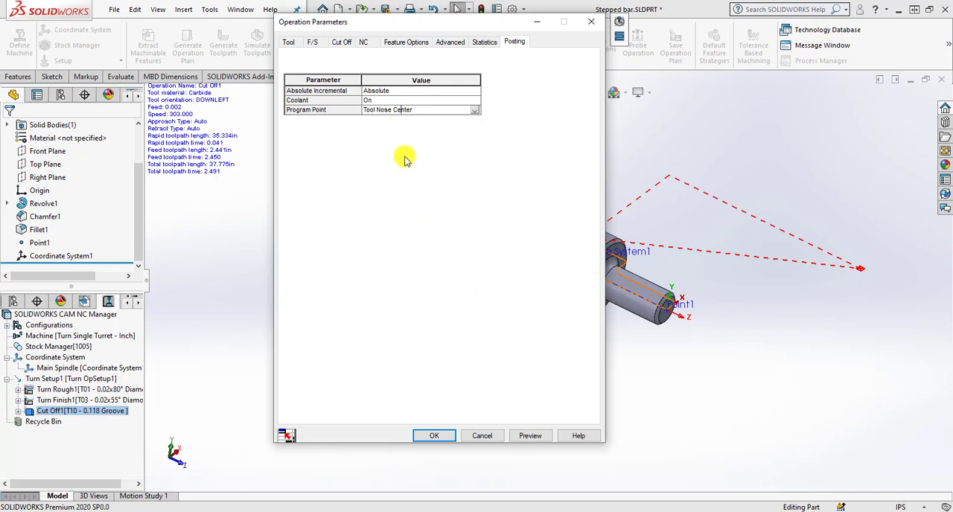
pyautogui.click(485, 436)
# Switch to SOLIDWORKS CAM NC Editor and open Stepped bar2.txt alongside Stepped bar3.txt.
pyautogui.moveTo(485, 506)
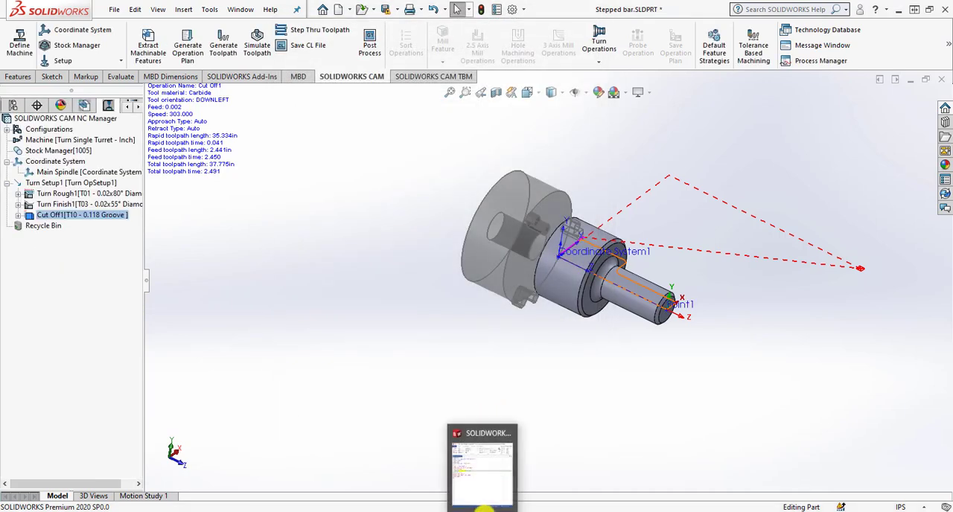
pyautogui.click(473, 432)
pyautogui.click(441, 298)
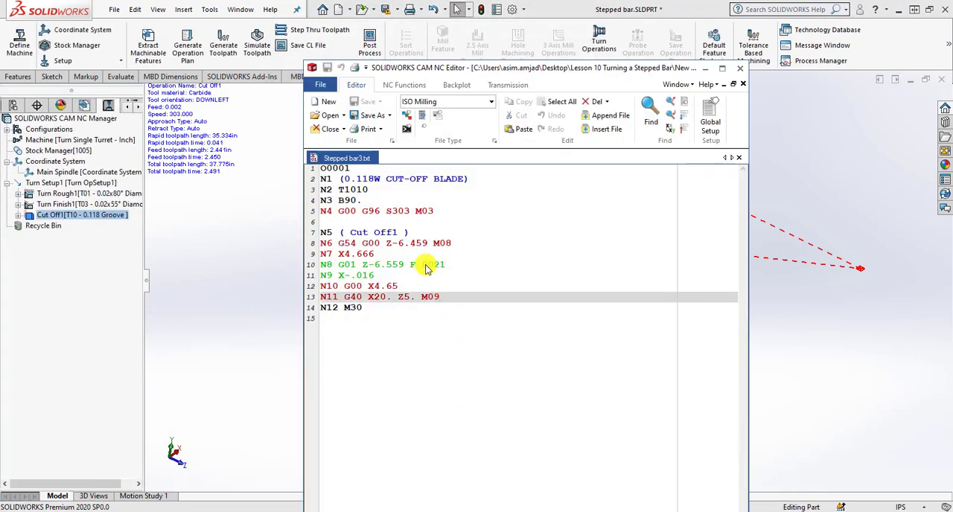
pyautogui.click(330, 116)
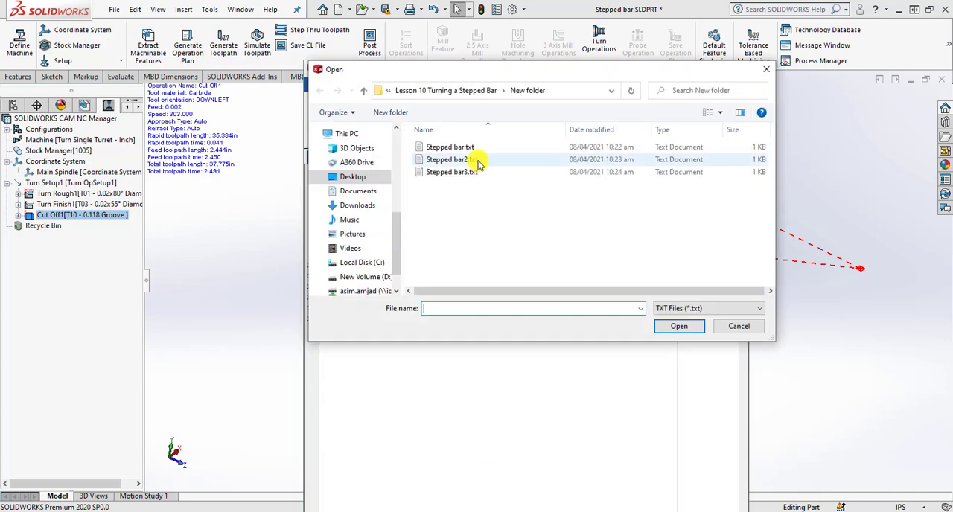
pyautogui.doubleClick(477, 159)
# Compare the Z coordinate of block N8 in Stepped bar3.txt with the same block in Stepped bar2.txt.
pyautogui.click(363, 159)
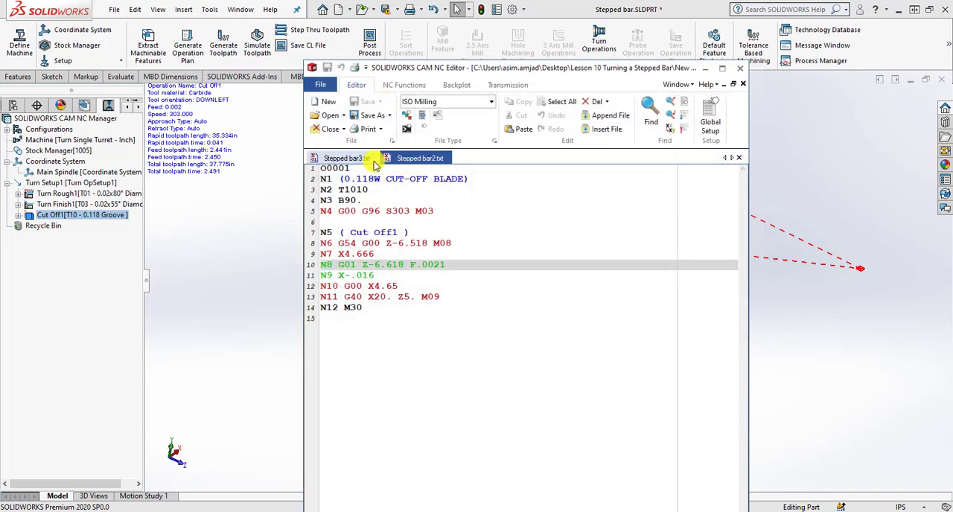
pyautogui.moveTo(362, 265); pyautogui.dragTo(398, 268)
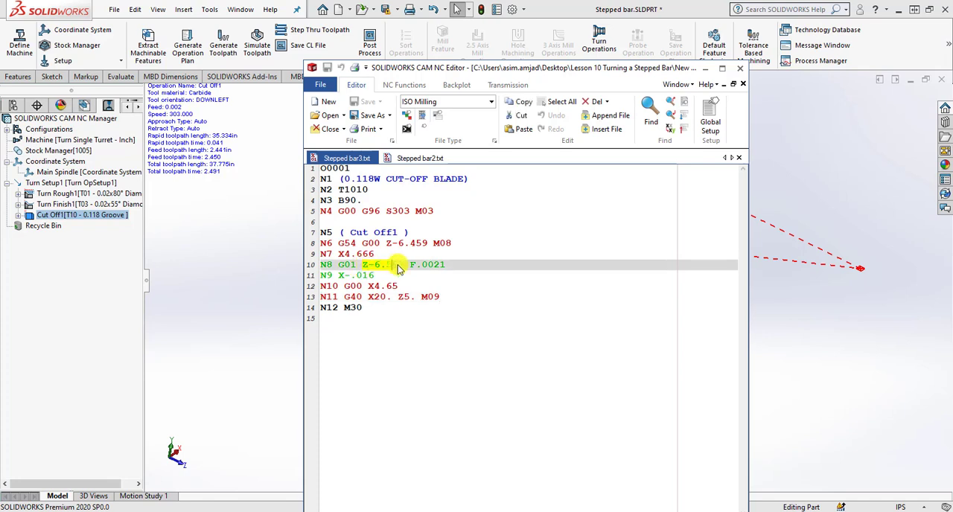
pyautogui.click(419, 159)
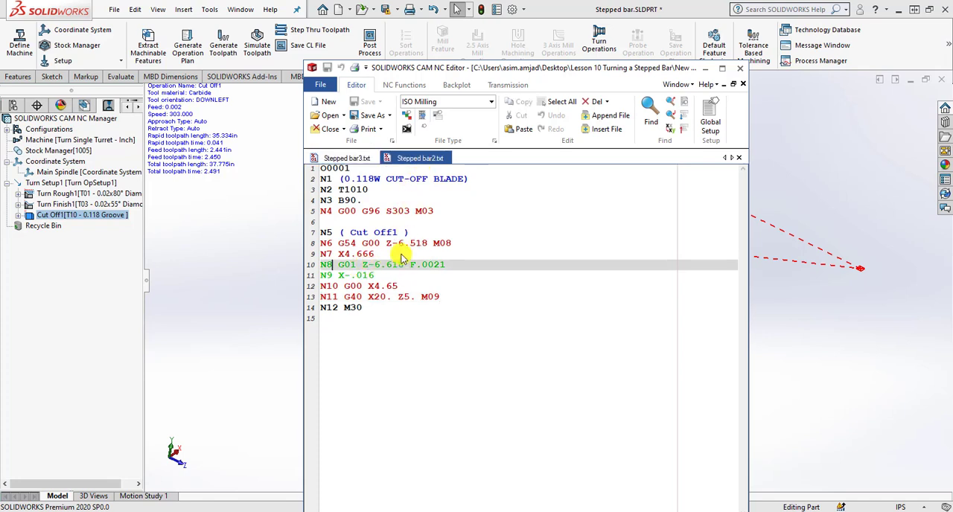
pyautogui.moveTo(382, 269); pyautogui.dragTo(409, 266)
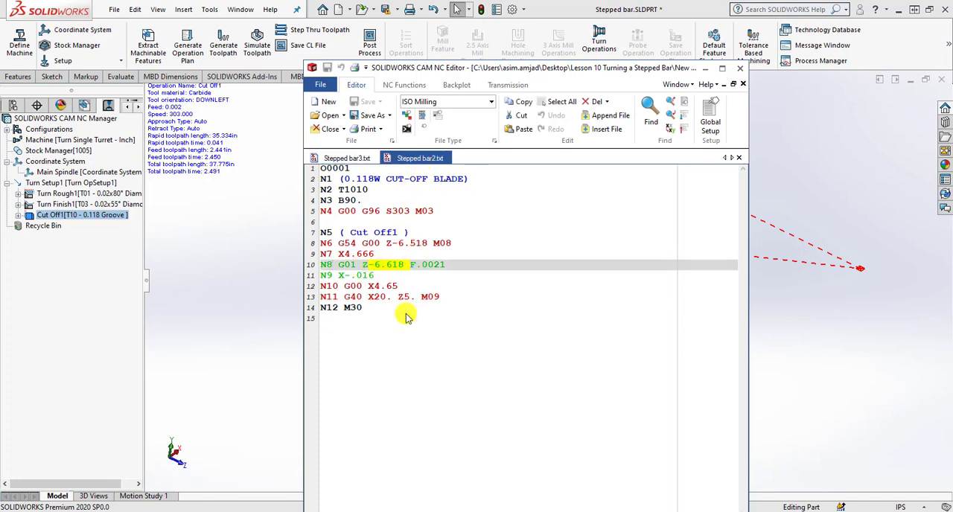